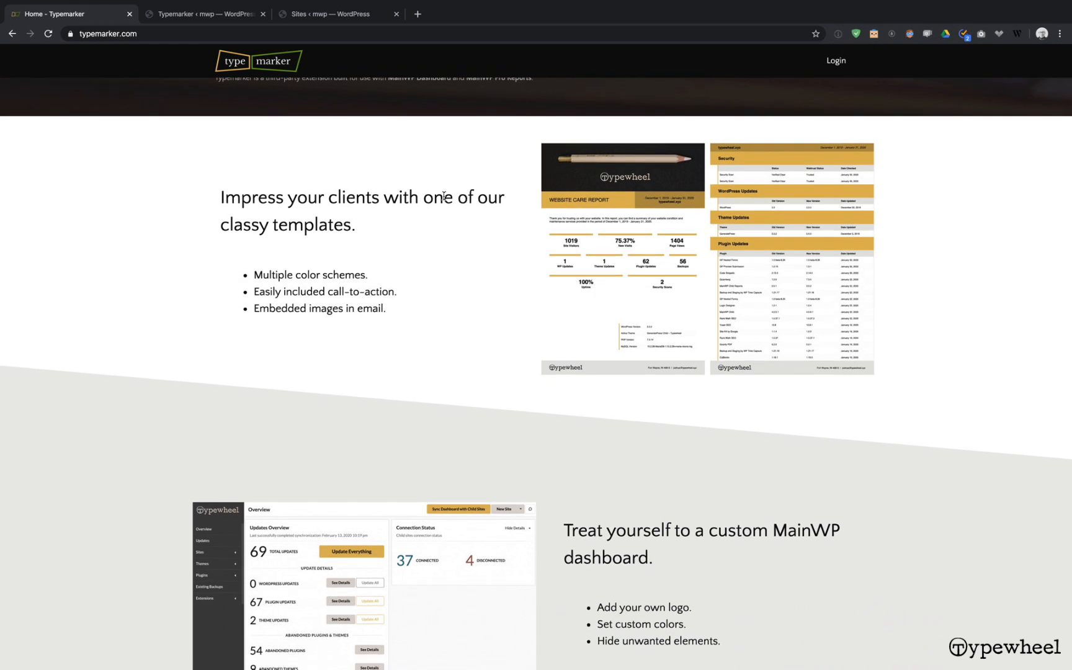
Examine the Typemarker home page sections on report templates, the custom MainWP dashboard and token import, and close the page
scroll(444, 197, down, 2)
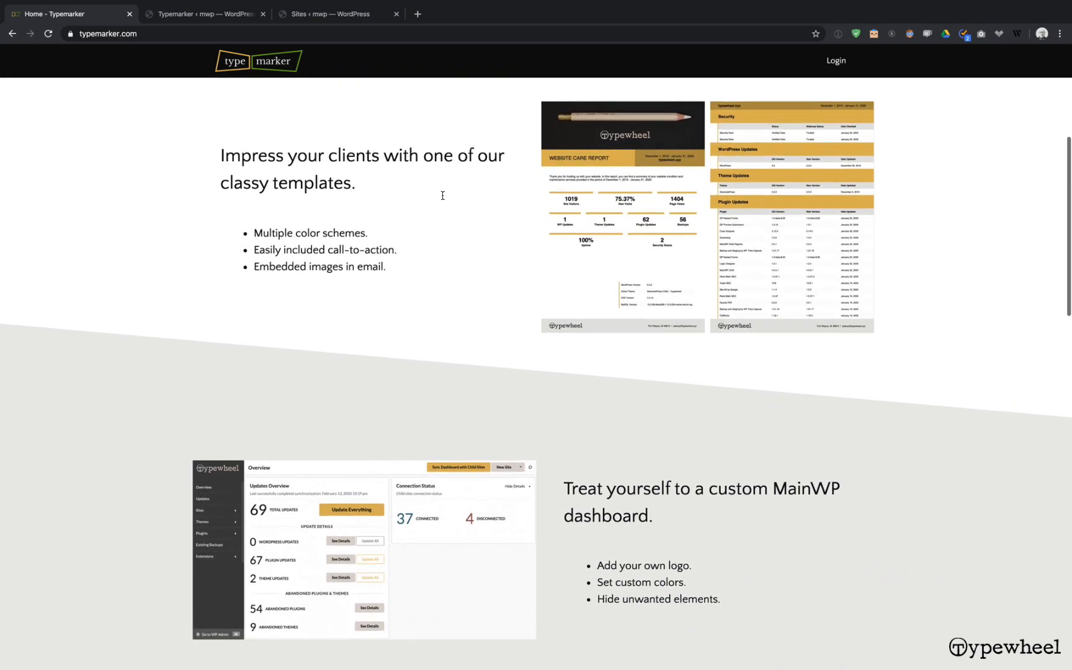
scroll(443, 199, down, 3)
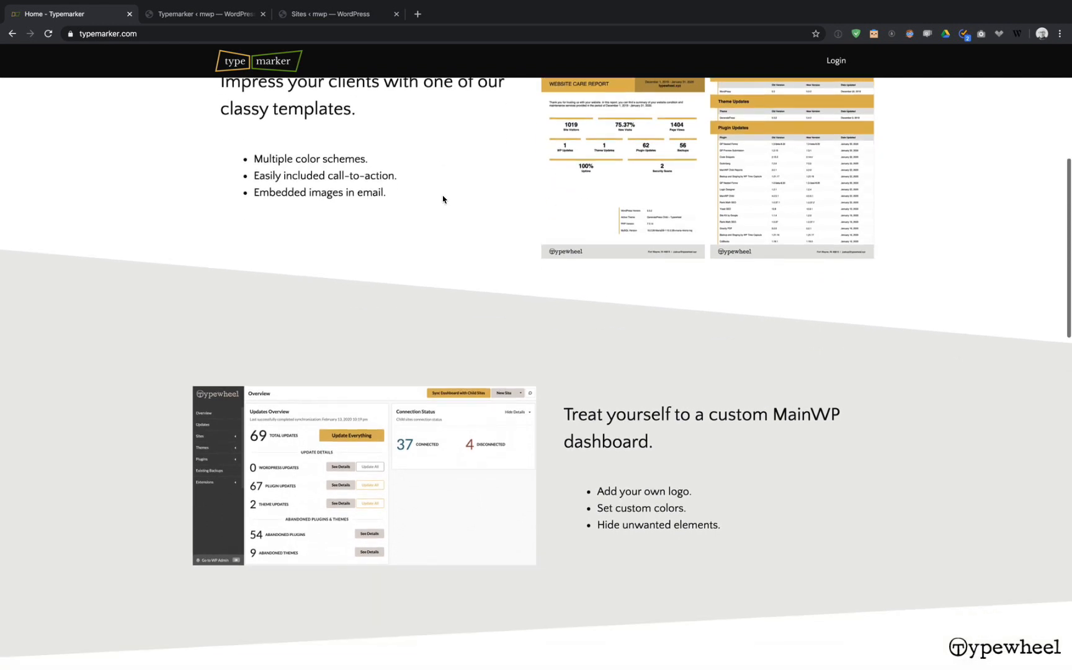
scroll(443, 199, down, 5)
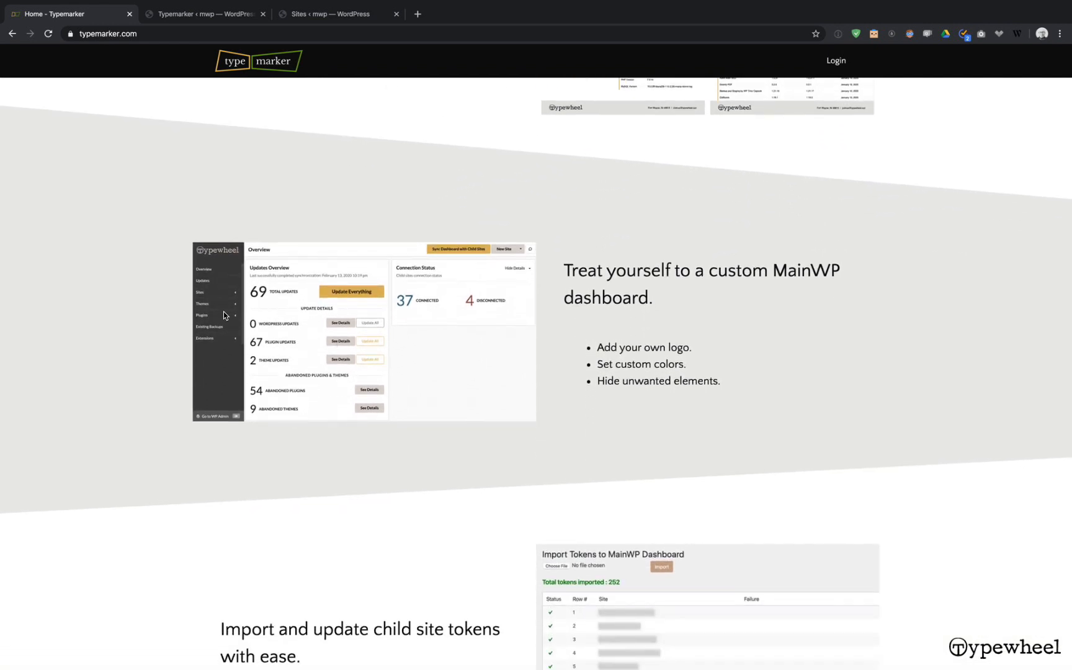
scroll(567, 301, down, 6)
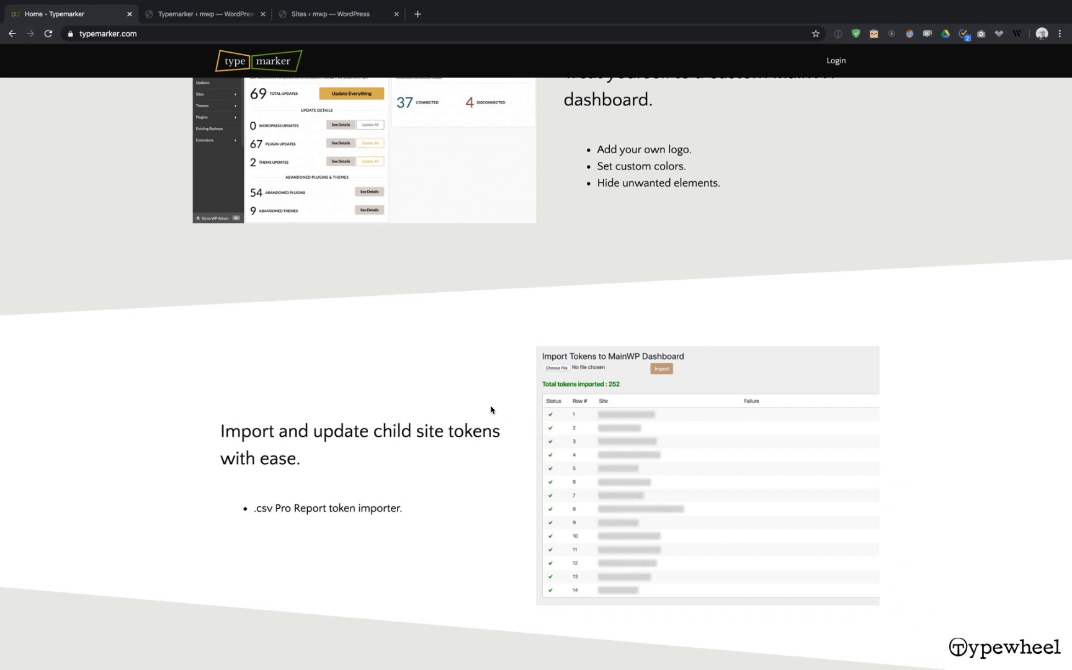
scroll(491, 410, down, 1)
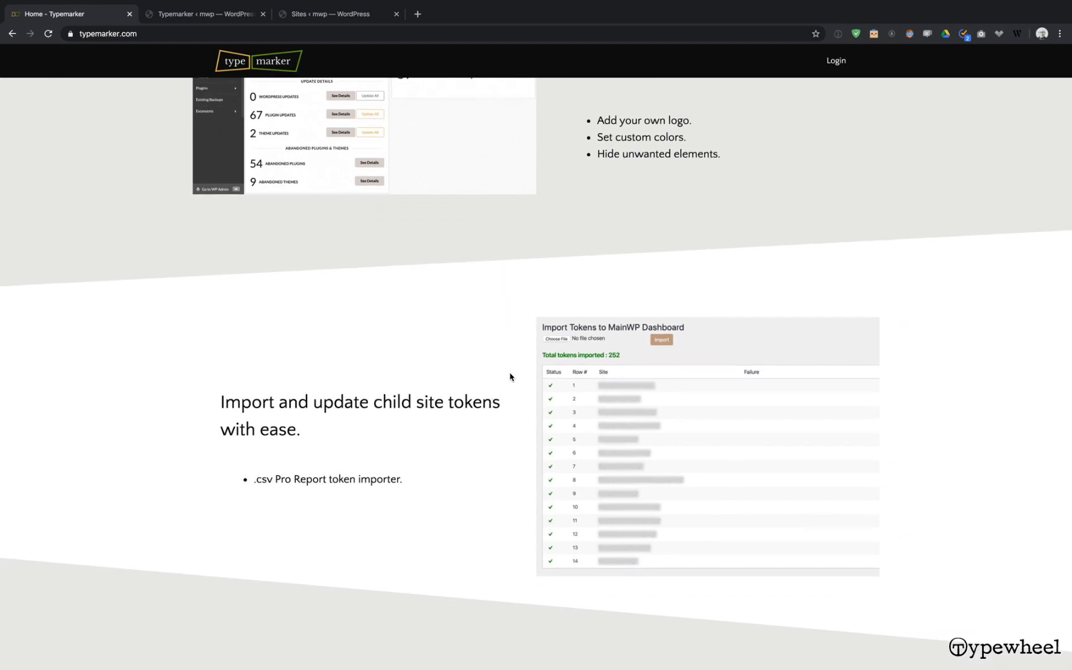
scroll(501, 465, up, 3)
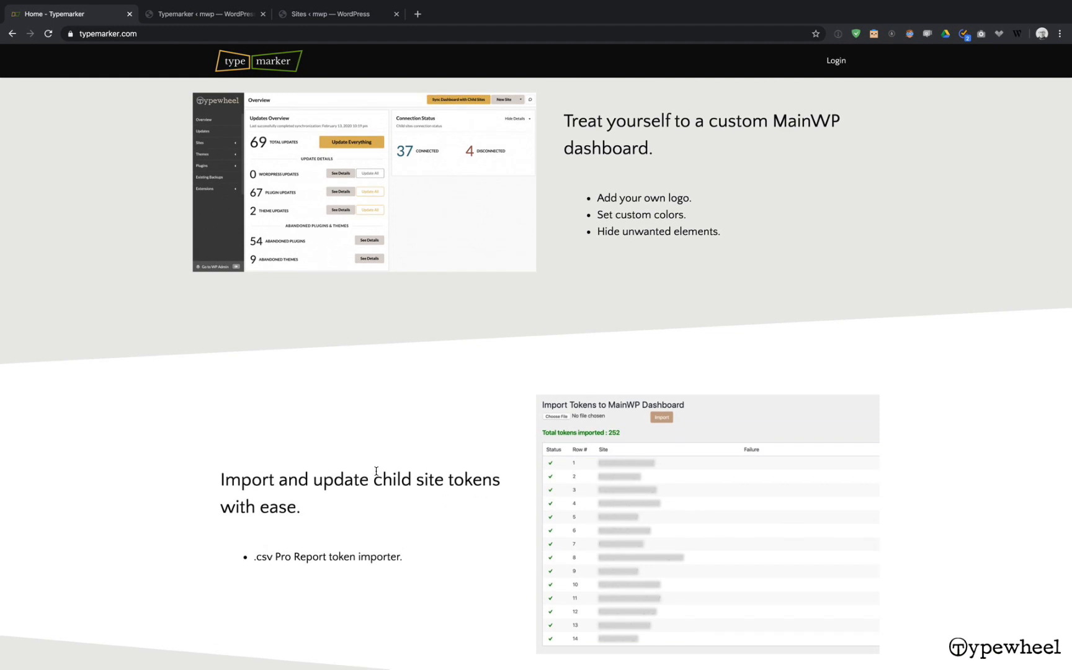
scroll(471, 496, up, 6)
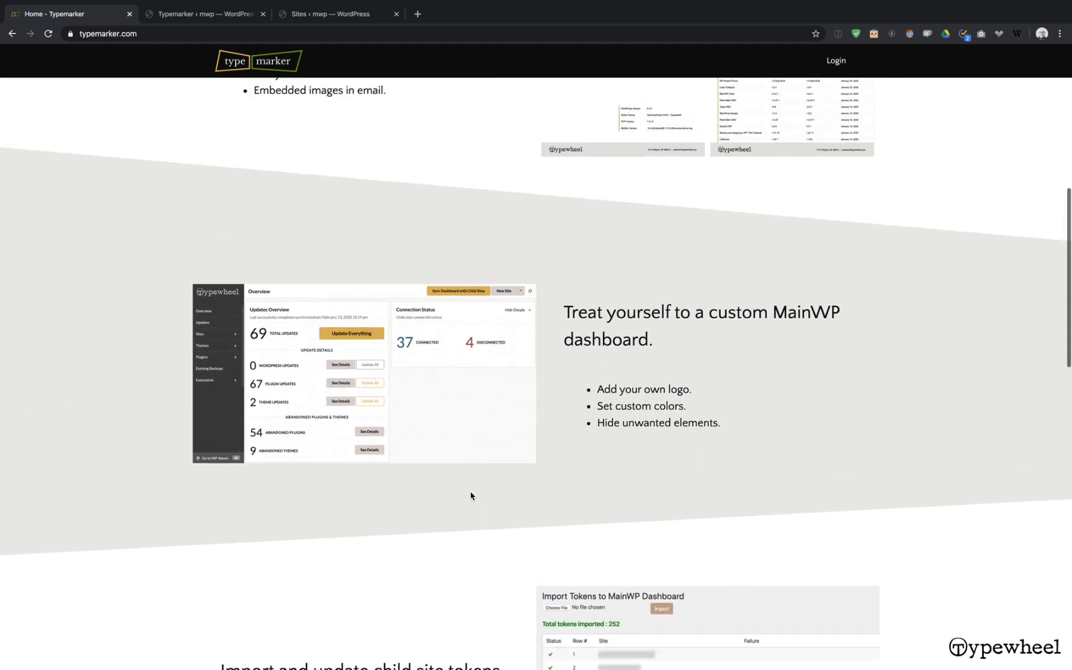
scroll(471, 496, up, 7)
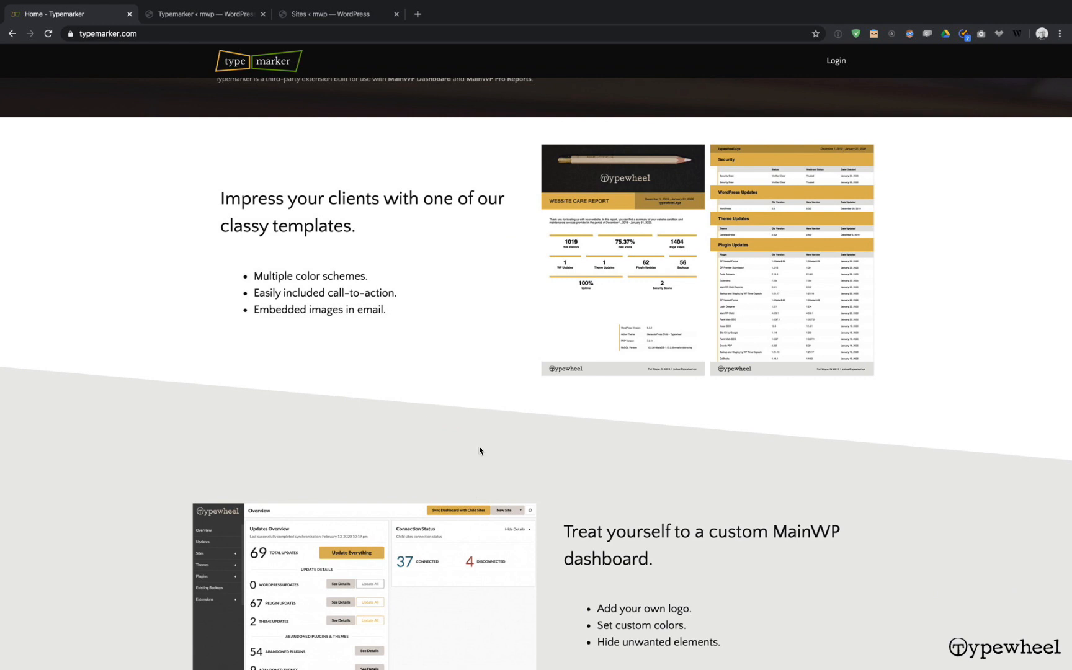
scroll(515, 407, up, 5)
key(super+w)
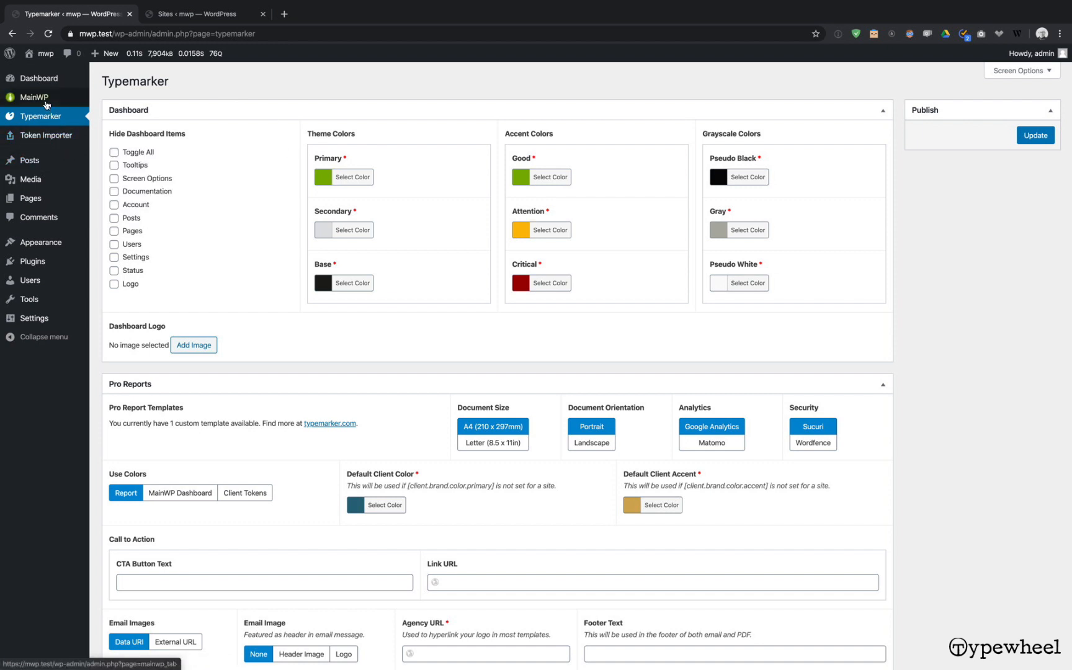
Open the Token Importer and select the tokens-sample CSV file from the Desktop as the import source
click(41, 132)
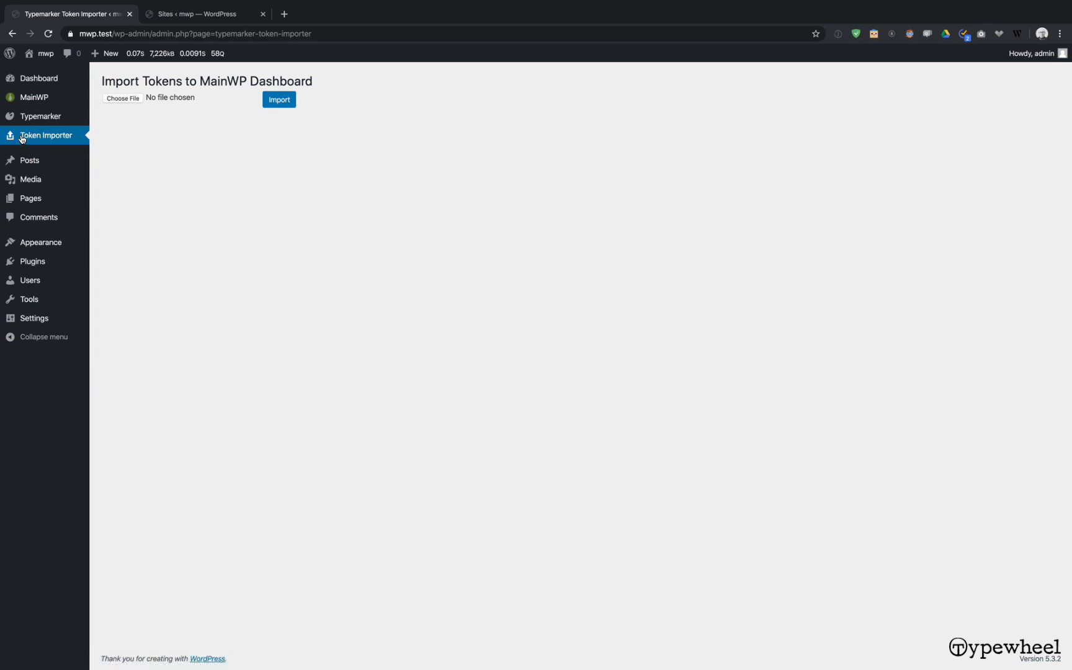
click(132, 102)
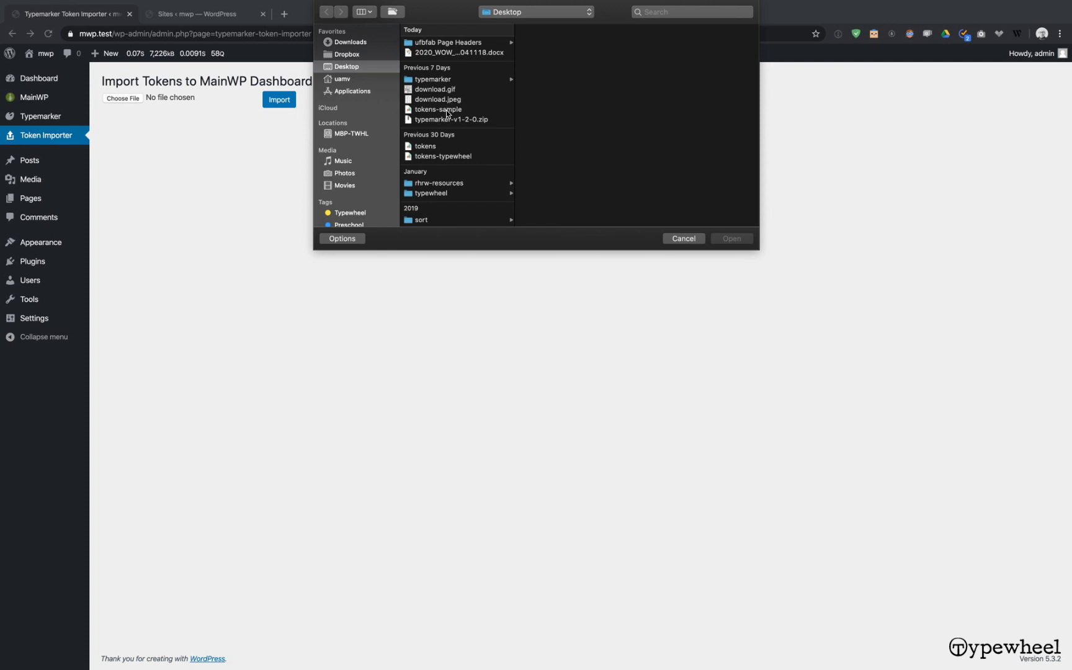
click(447, 111)
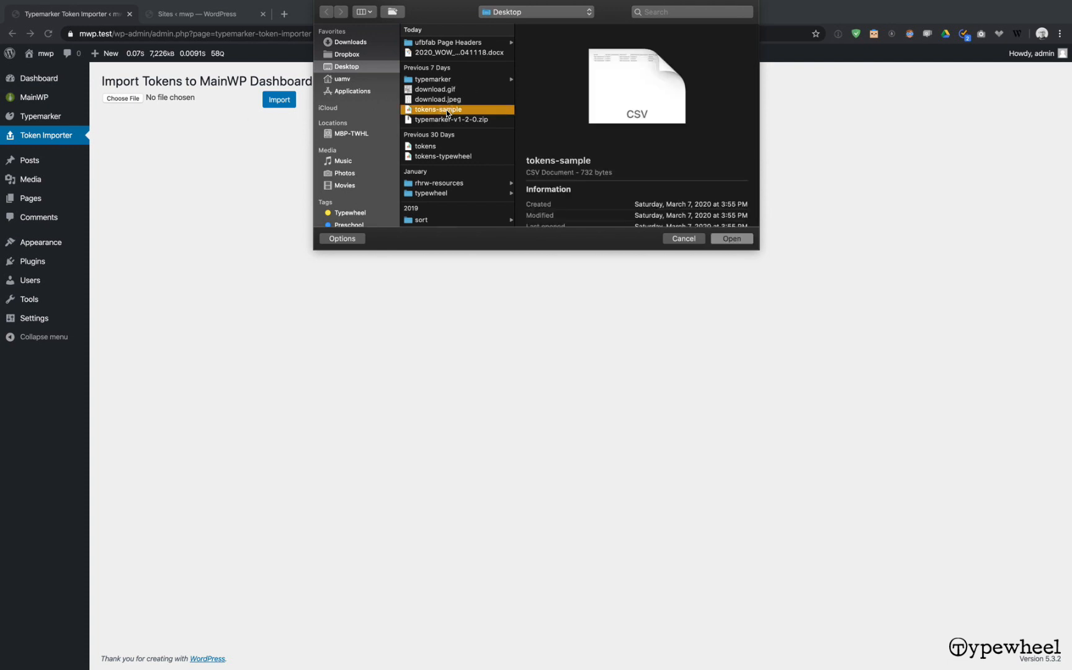
Preview the tokens-sample file and examine its client token columns from Site URL through the brand colors
key(space)
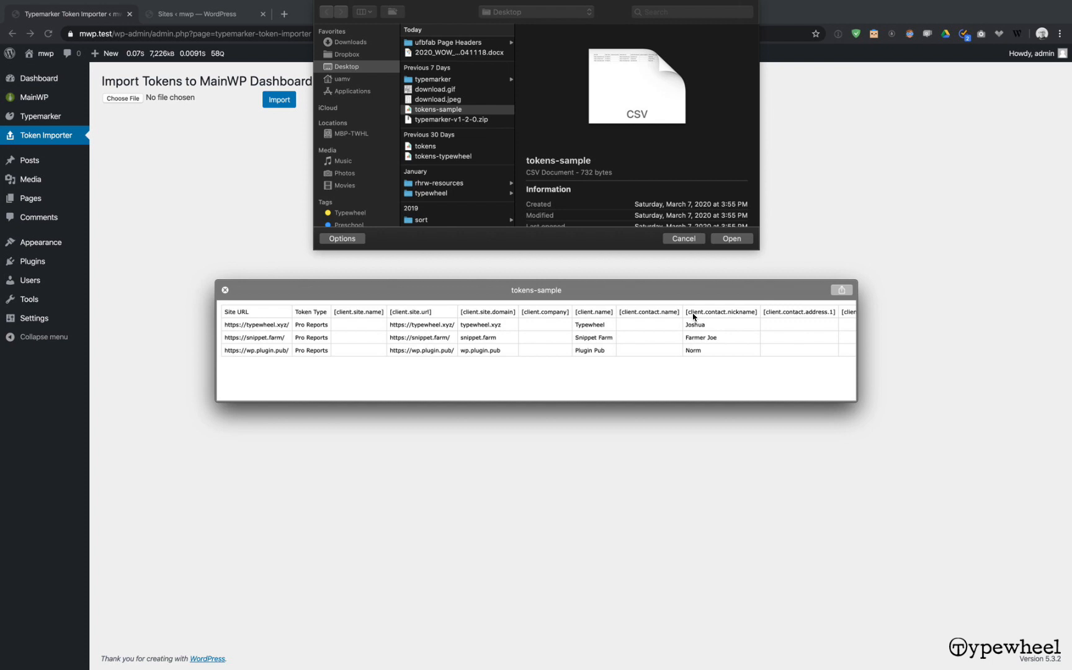
scroll(693, 316, right, 10)
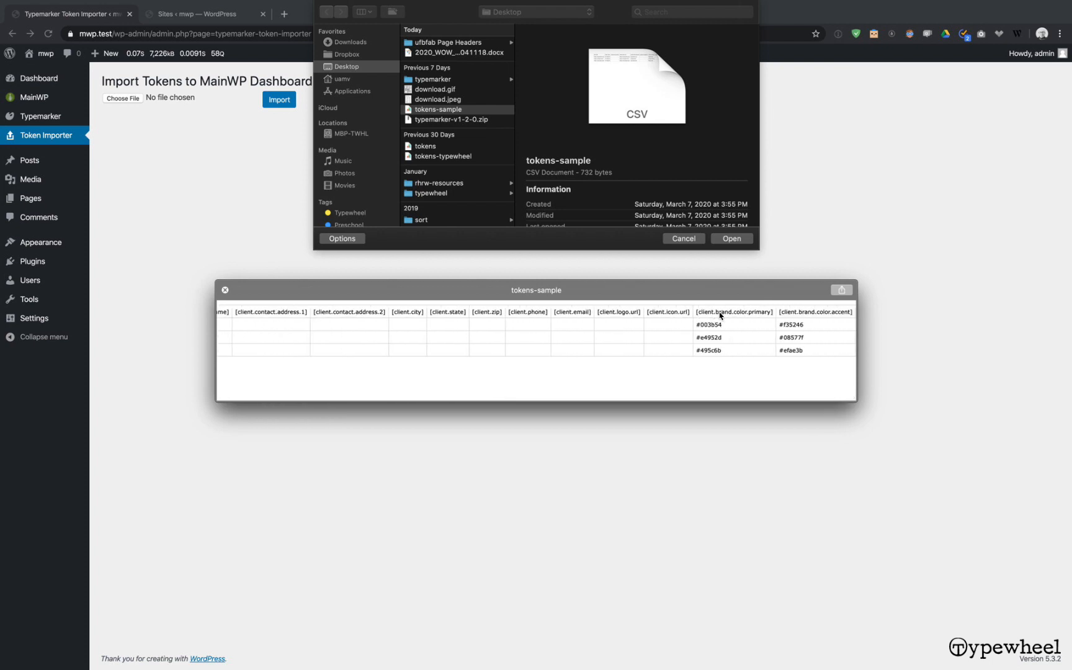
scroll(720, 316, left, 5)
scroll(723, 317, right, 5)
scroll(518, 328, left, 10)
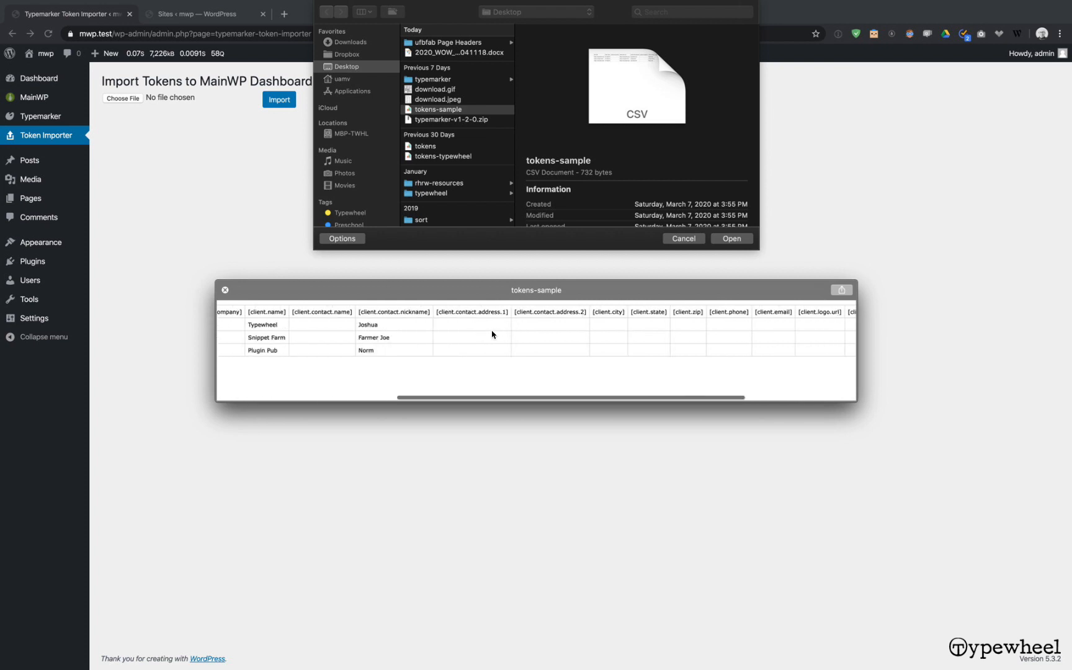
scroll(492, 335, right, 3)
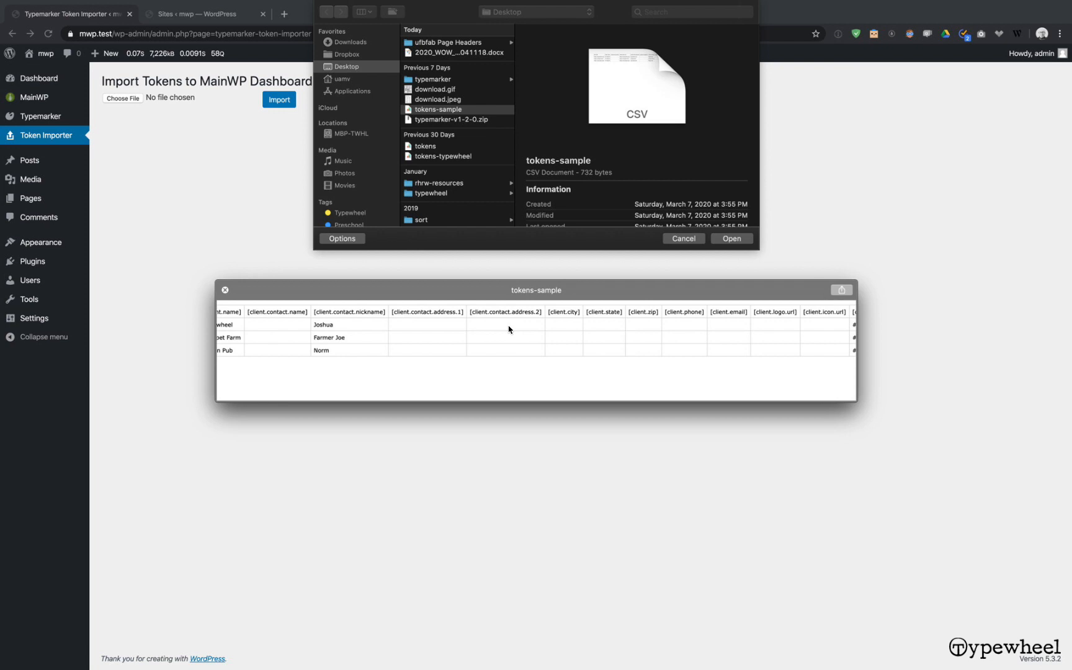
scroll(509, 330, right, 2)
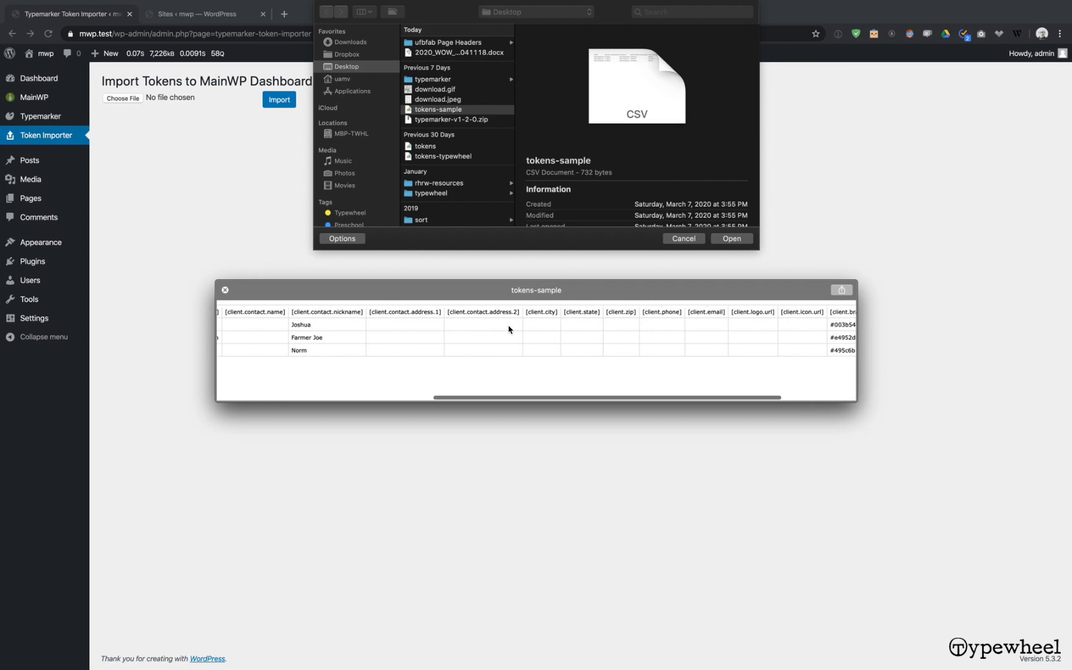
scroll(508, 329, left, 5)
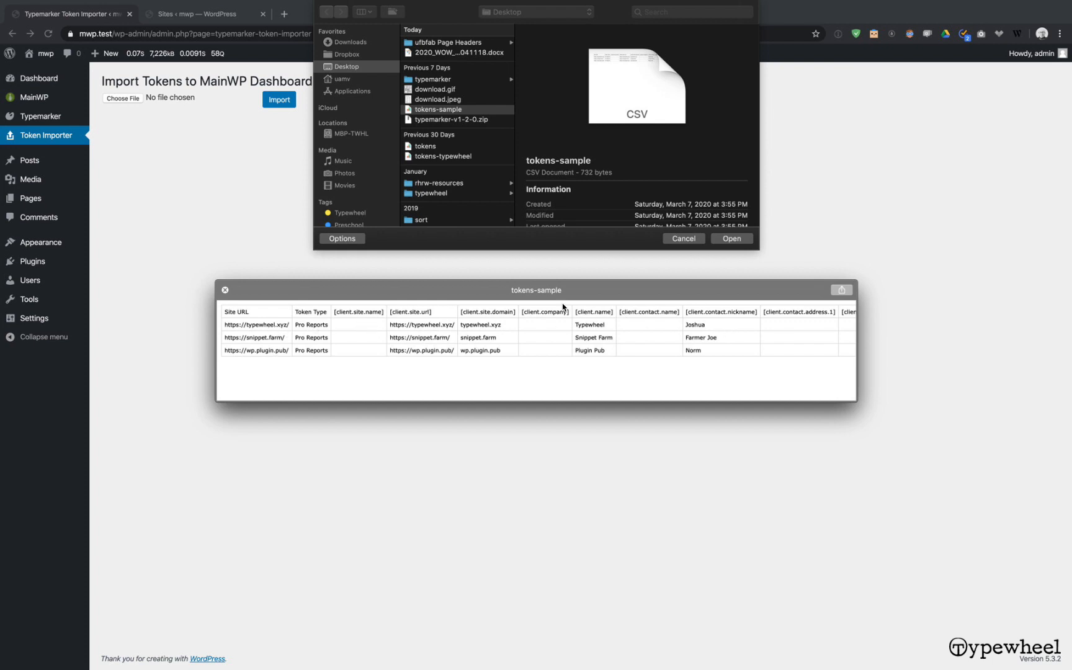
click(226, 291)
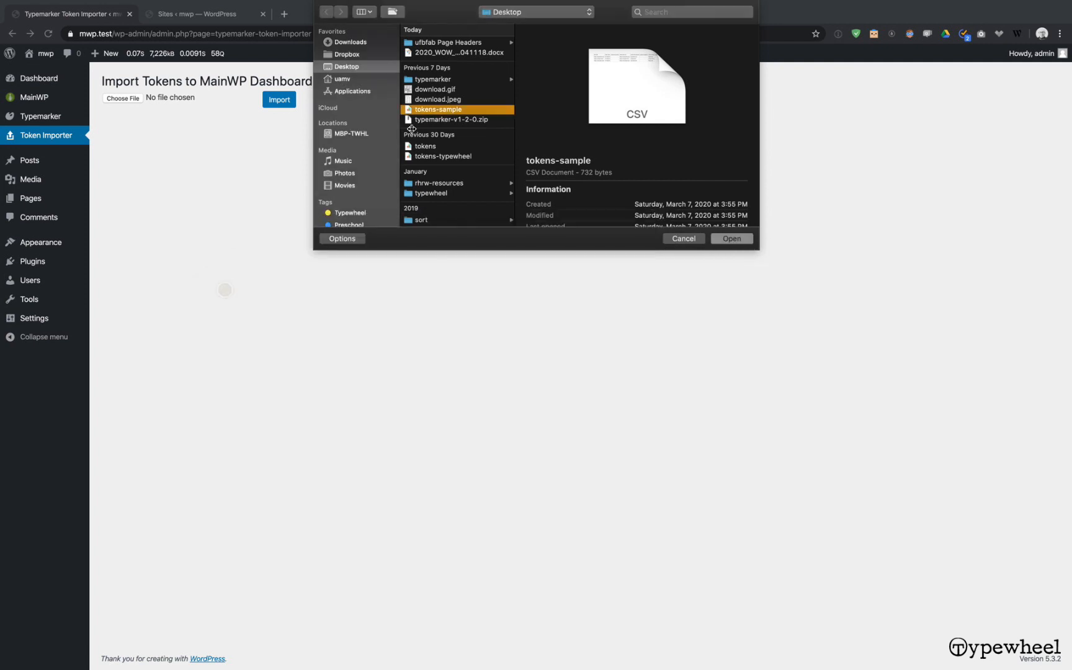
Load the tokens-sample file and import its tokens to the MainWP Dashboard
click(736, 240)
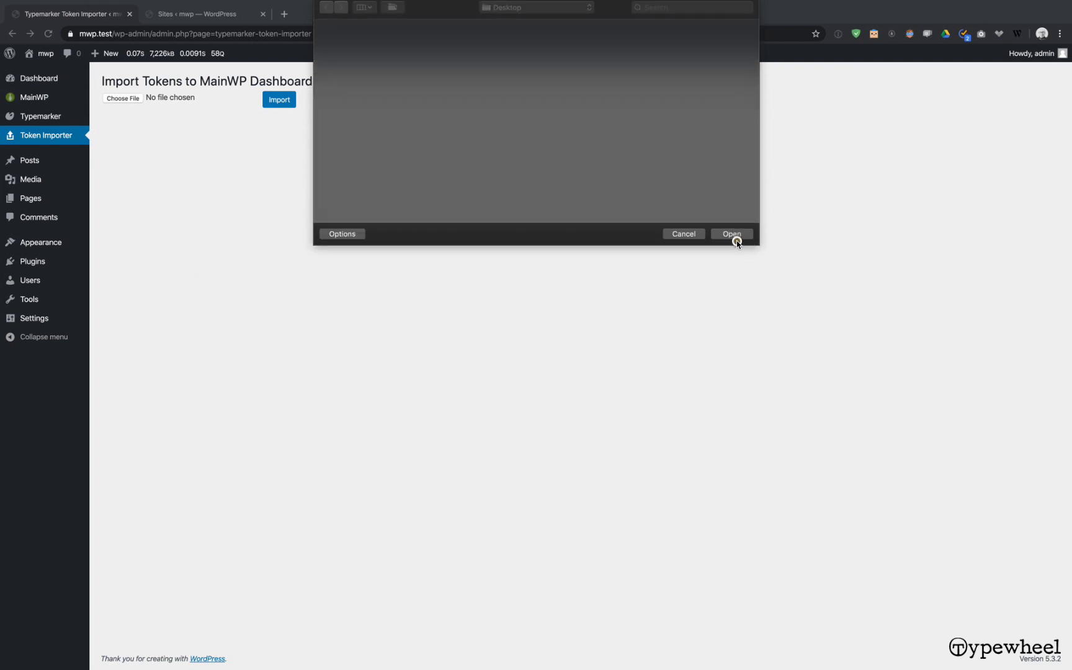
click(290, 99)
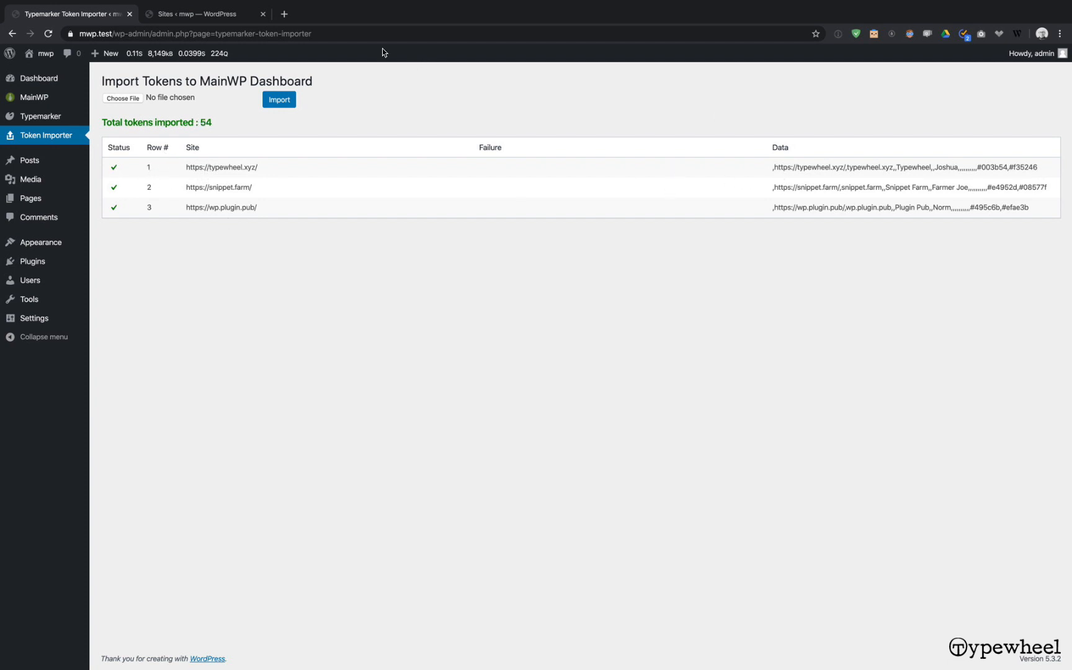
Reload the snippet.farm site's edit page and compare its client token fields with that site's data in the import results
click(239, 15)
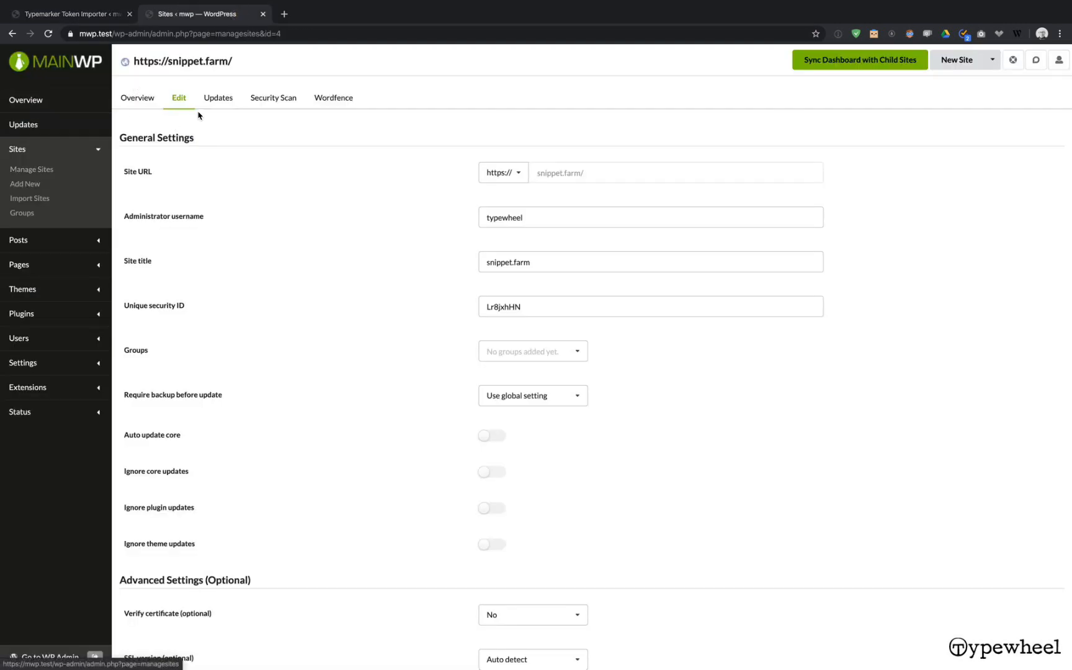
key(super+r)
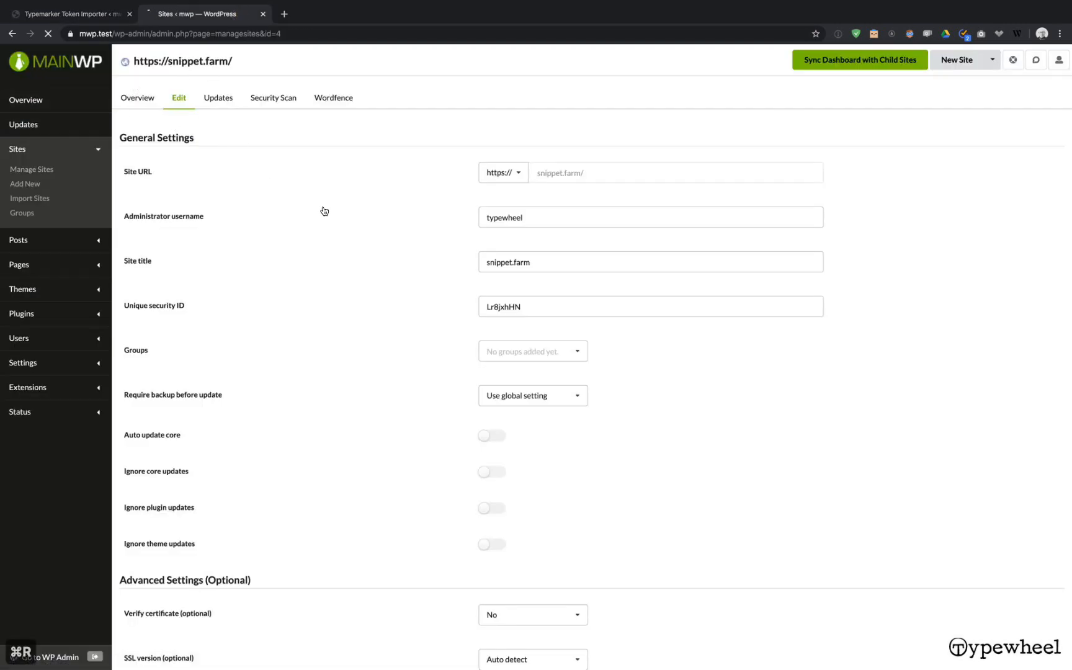
scroll(381, 192, down, 8)
scroll(380, 202, down, 10)
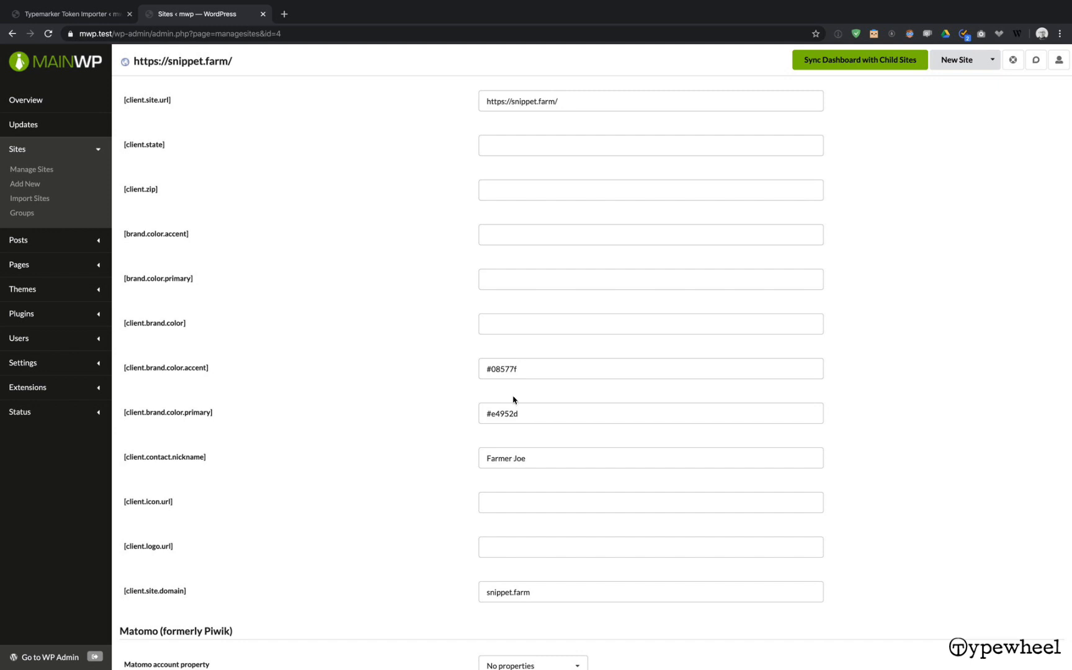
key(super+alt+Left)
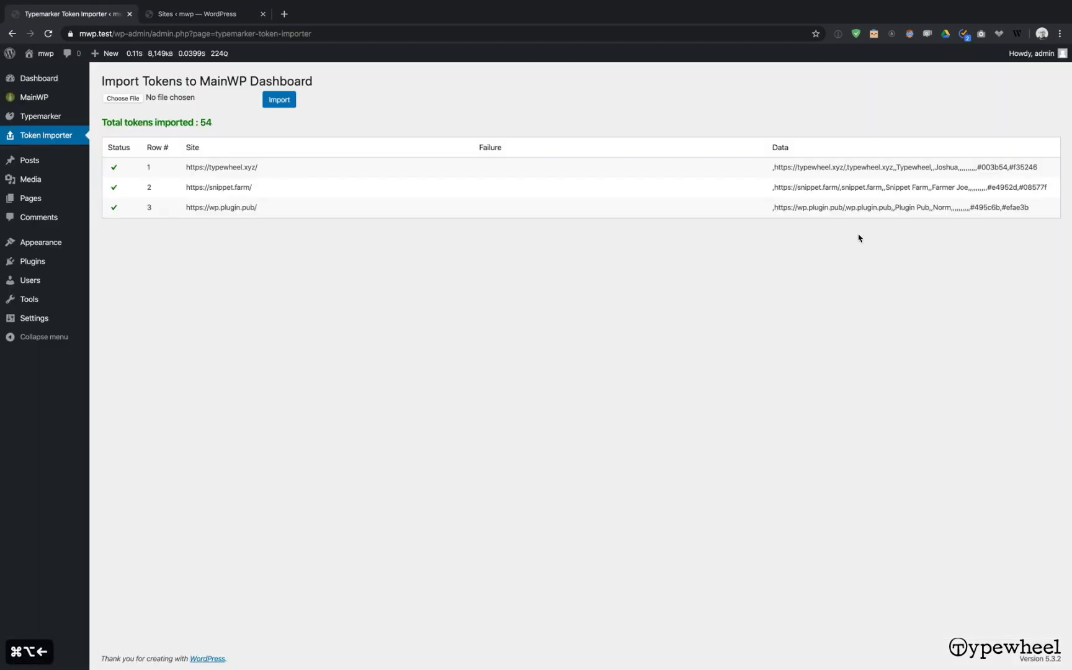
drag(933, 188, 969, 188)
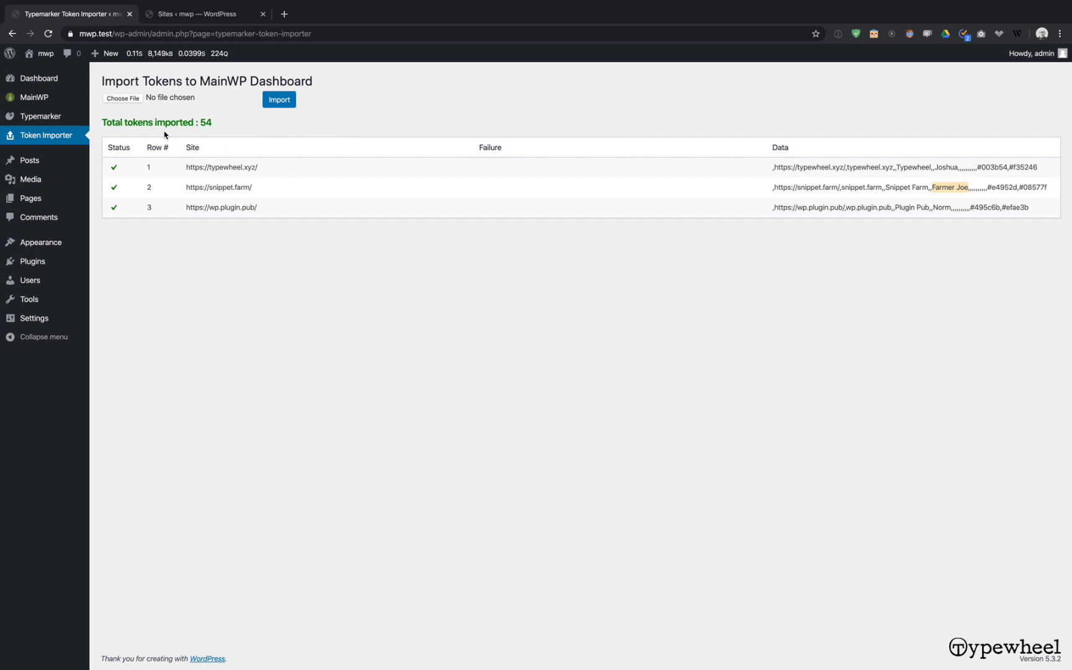
Leave the snippet.farm edit page and view the MainWP Overview with its default branding
click(218, 18)
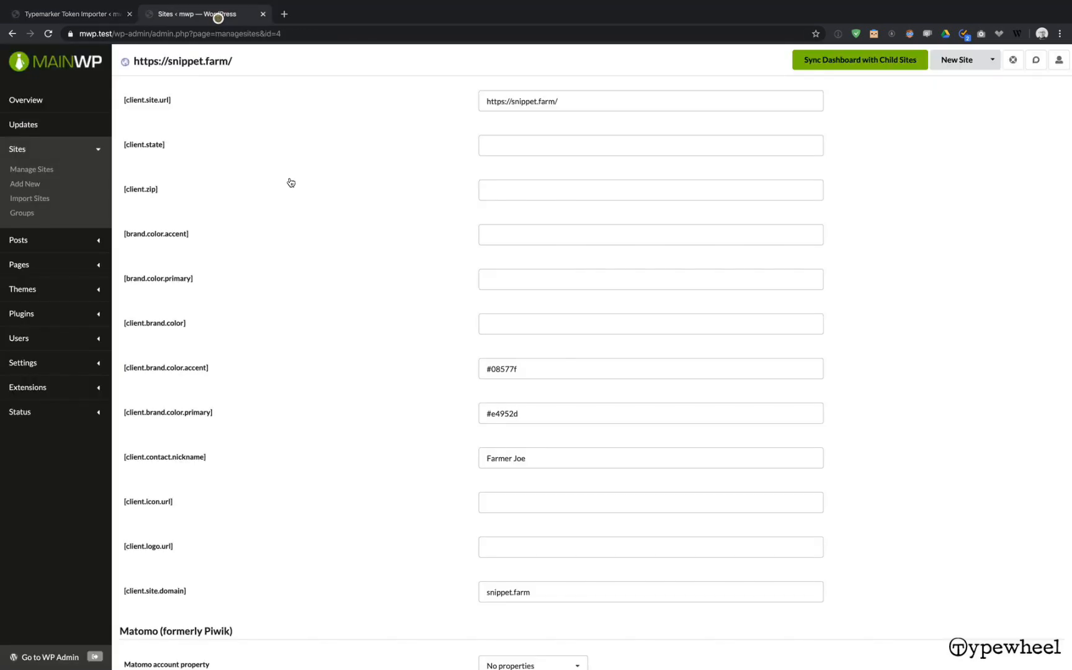
scroll(318, 277, up, 15)
scroll(41, 98, up, 1)
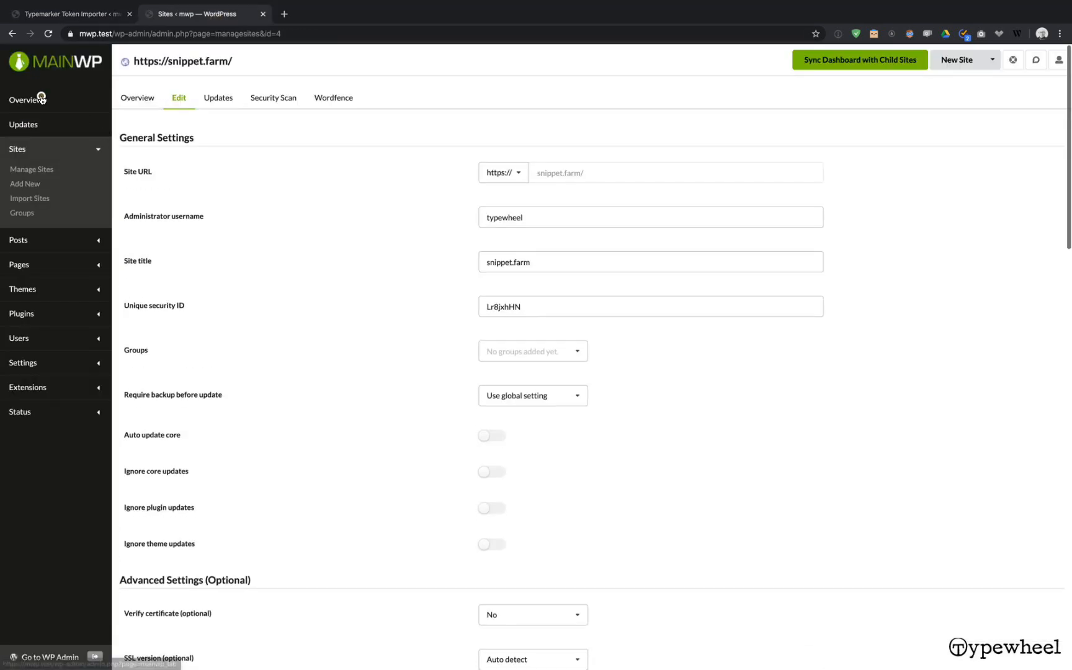
click(41, 98)
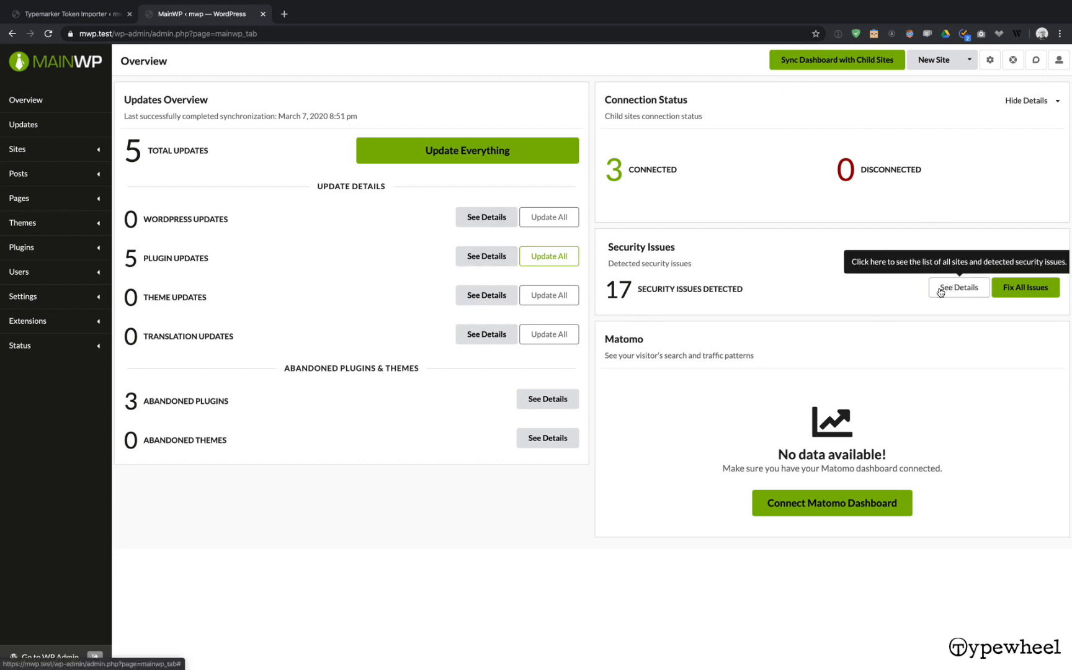
In the Typemarker settings, mark every dashboard item as hidden except Logo
key(super+alt+Left)
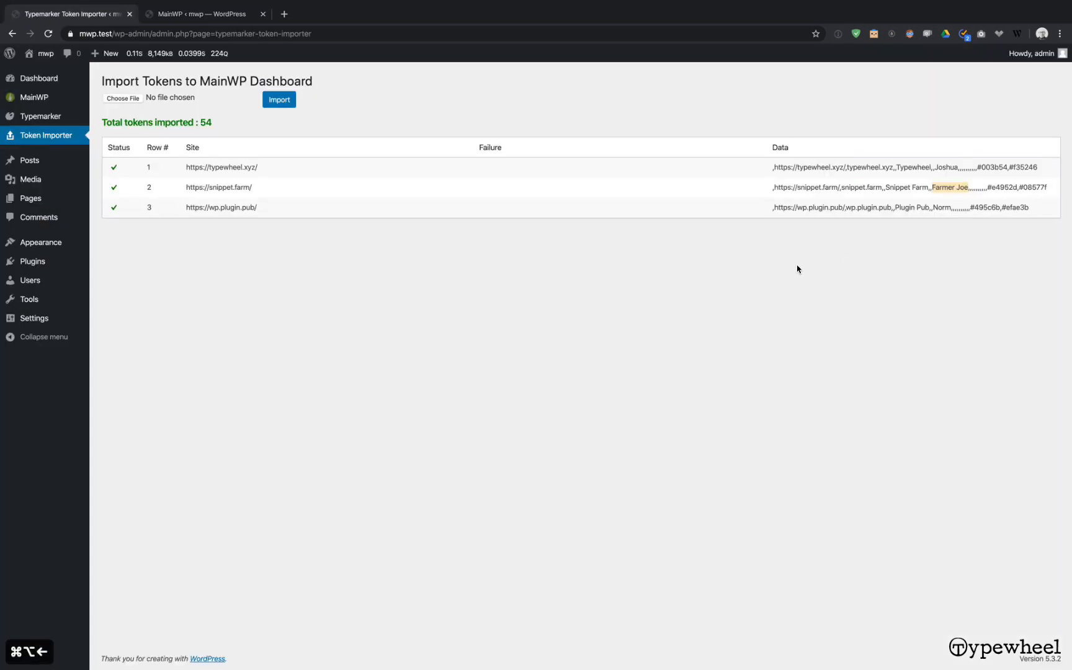
click(42, 124)
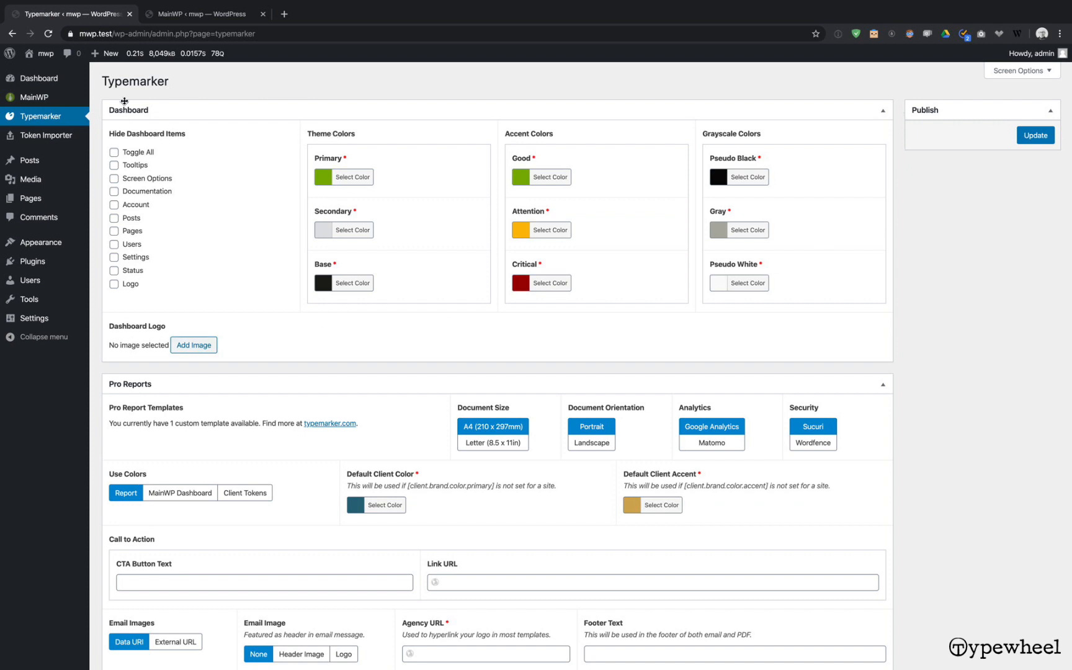
click(114, 152)
click(114, 285)
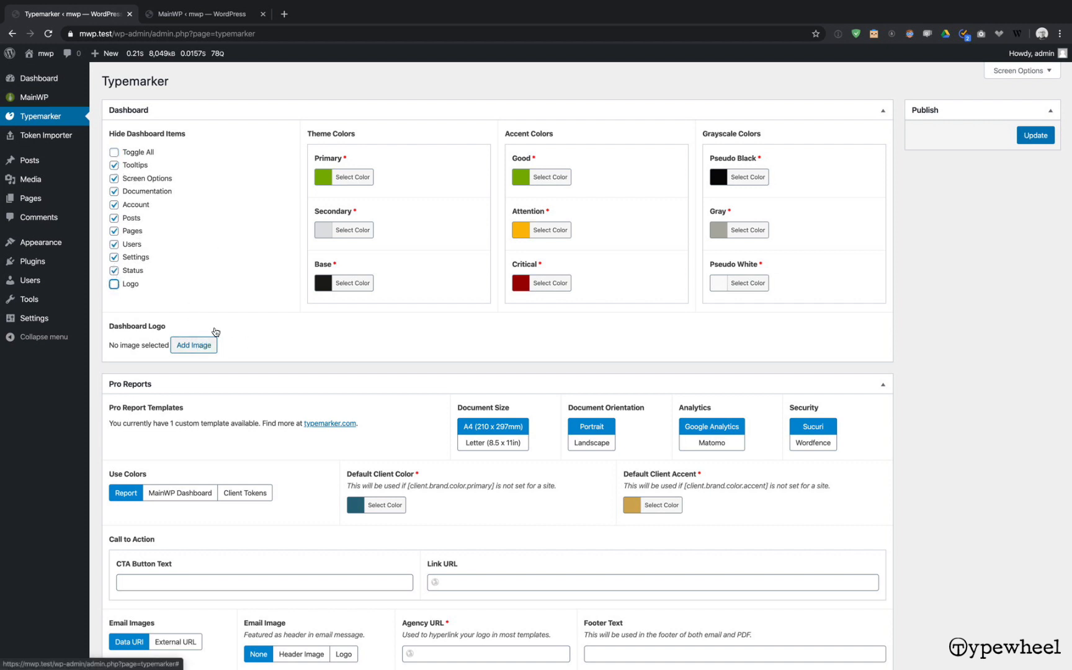
Set logo-typewheel-gradient.png from the media library as the dashboard logo
click(182, 346)
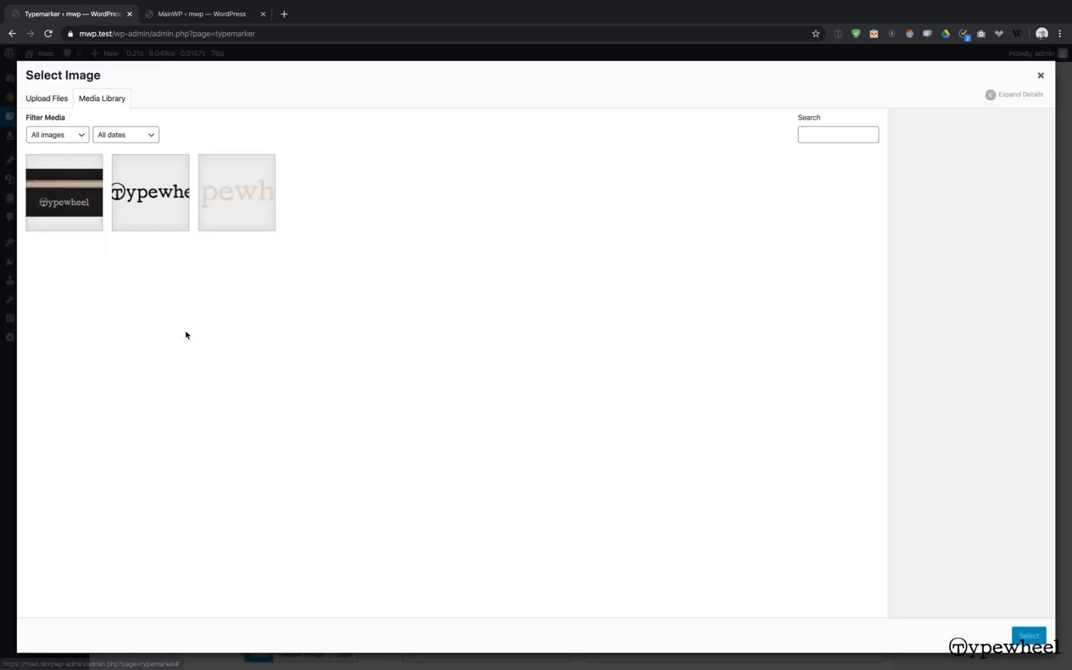
click(211, 205)
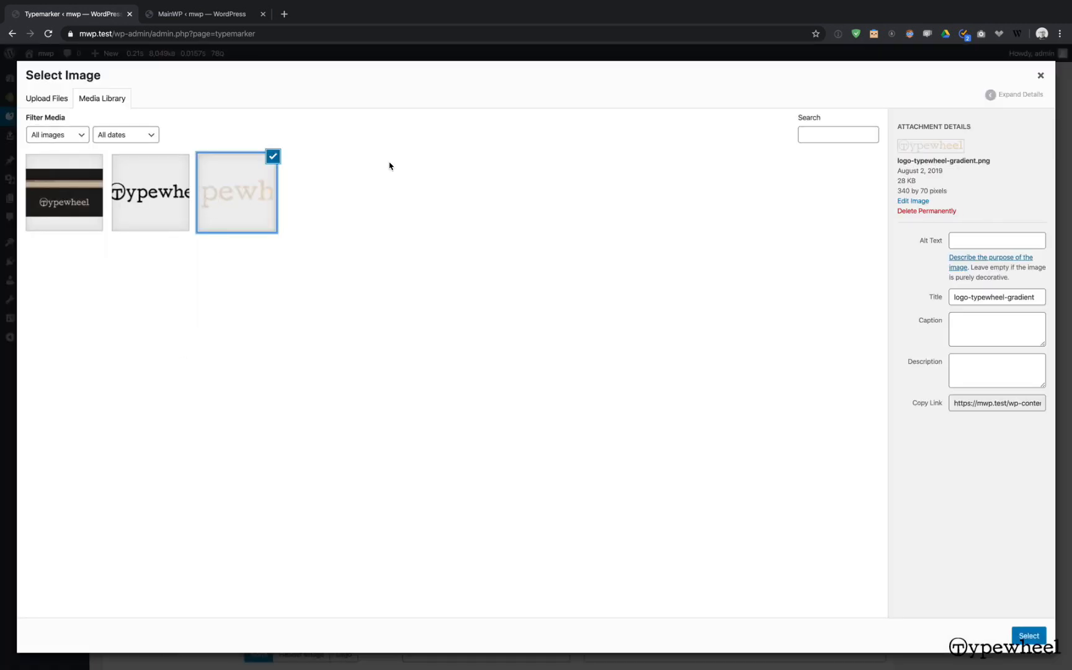
click(1020, 634)
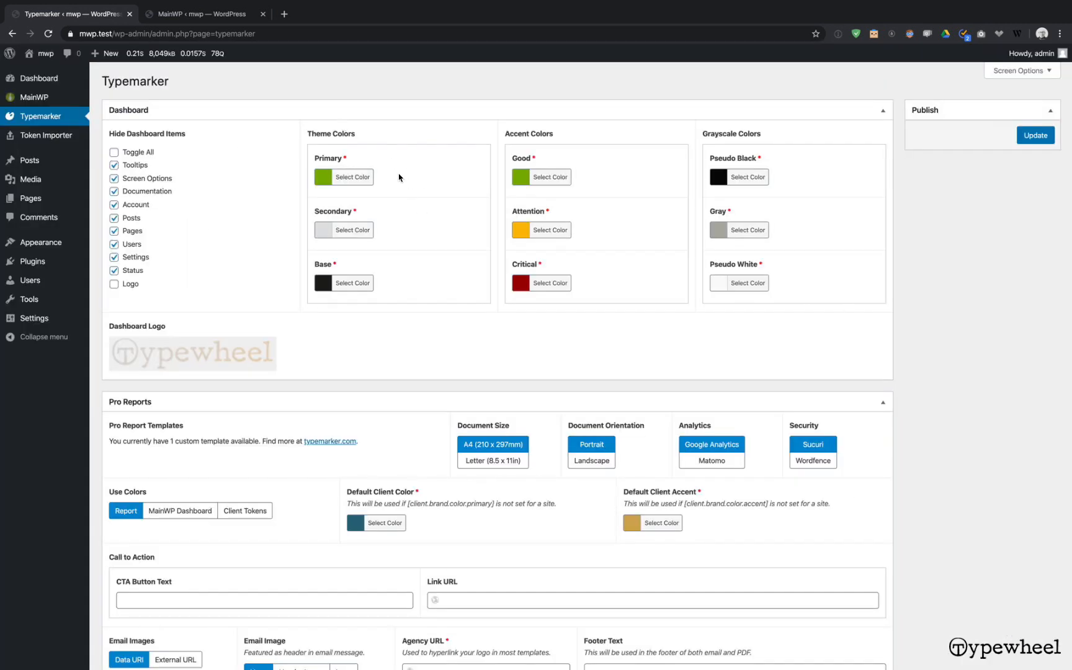
Launch Sip and copy the gold color from its typewheel palette
key(super+space)
text(sip)
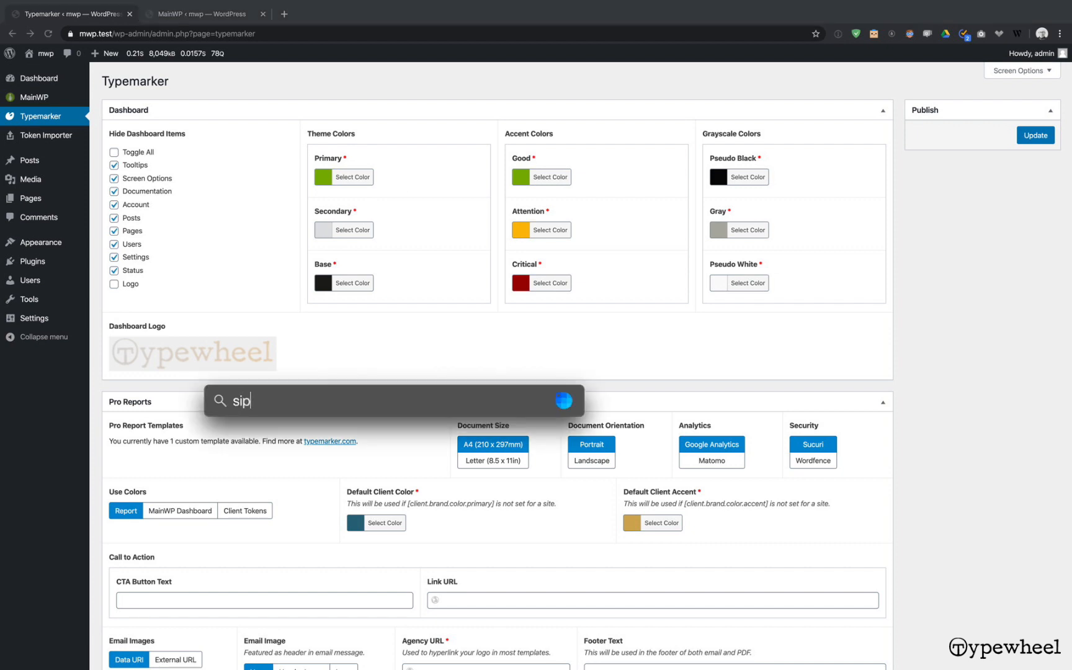
key(Return)
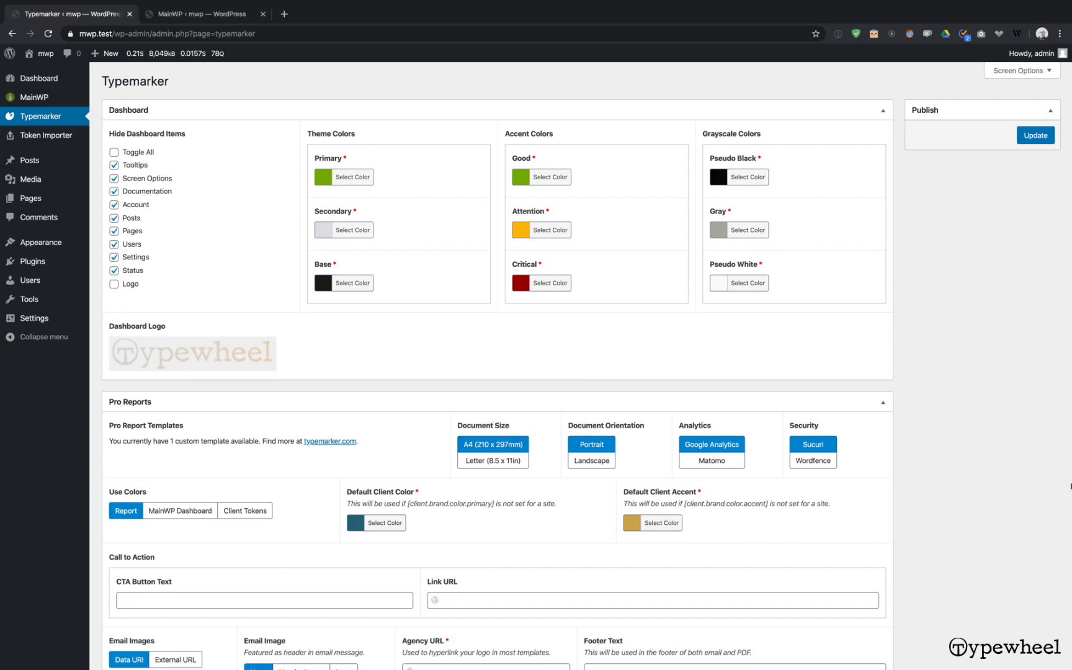
mouse_move(1068, 643)
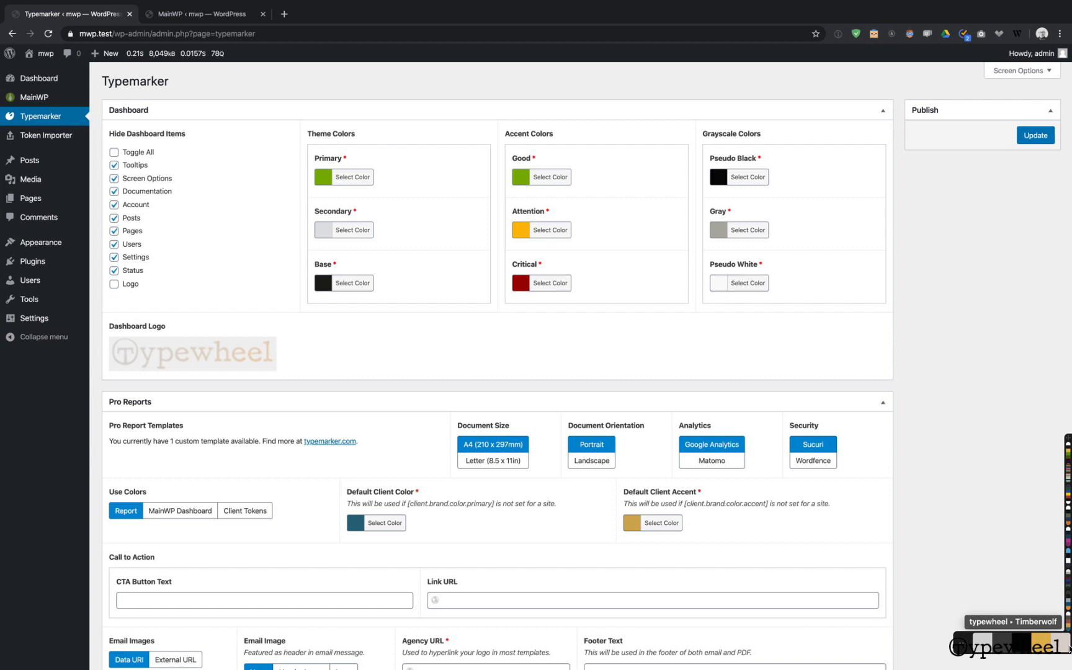
click(1033, 640)
Set the Primary theme color in the Typemarker dashboard settings to #e1b653
click(343, 175)
click(347, 177)
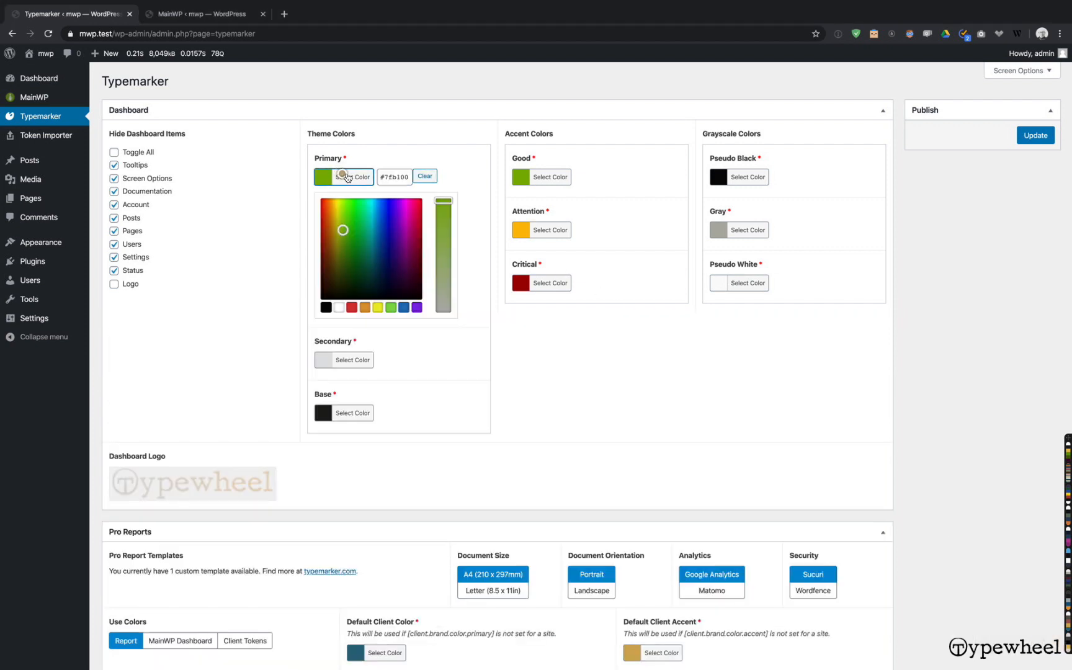
click(397, 178)
key(super+a)
text(#e1b653)
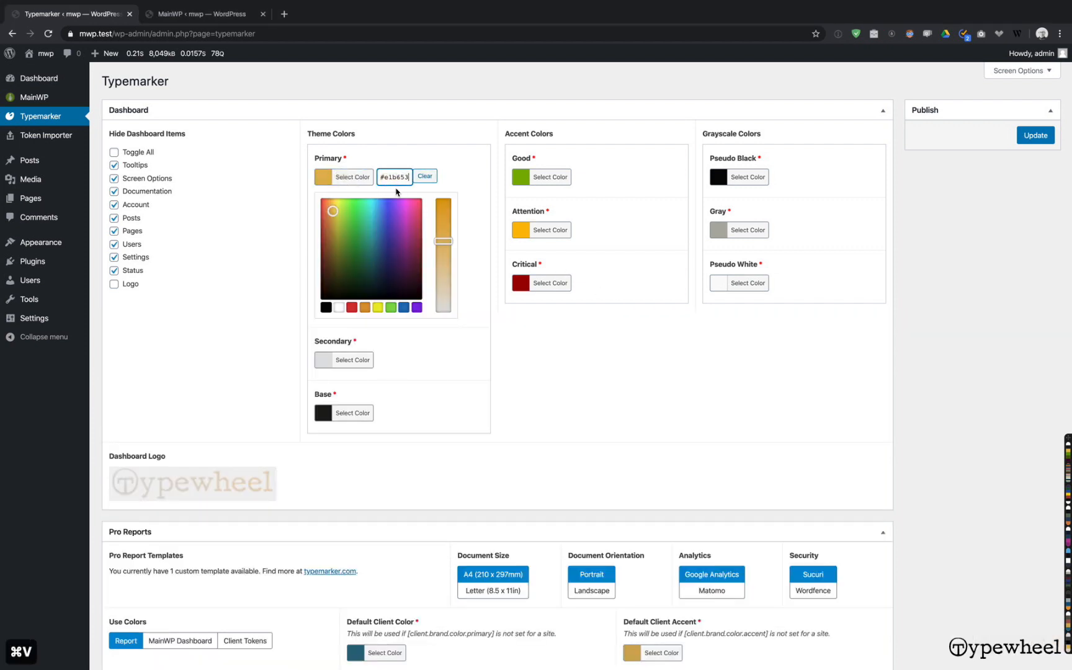
click(439, 351)
Copy Timberwolf from Sip's typewheel palette and set the Secondary theme color to #dcd5ce
mouse_move(1066, 645)
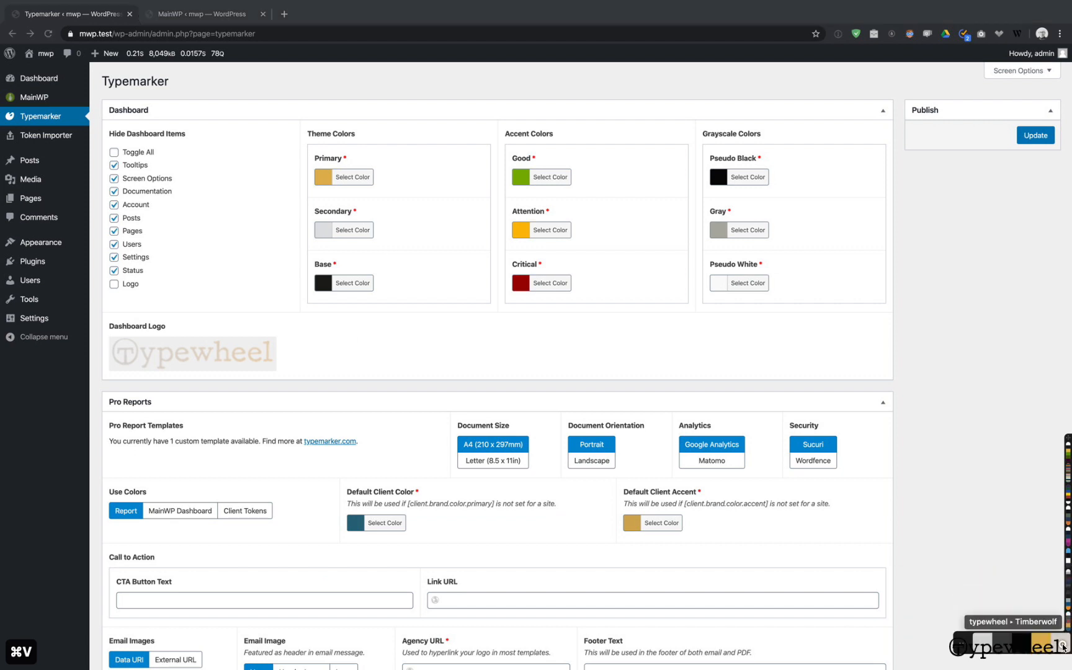
click(360, 235)
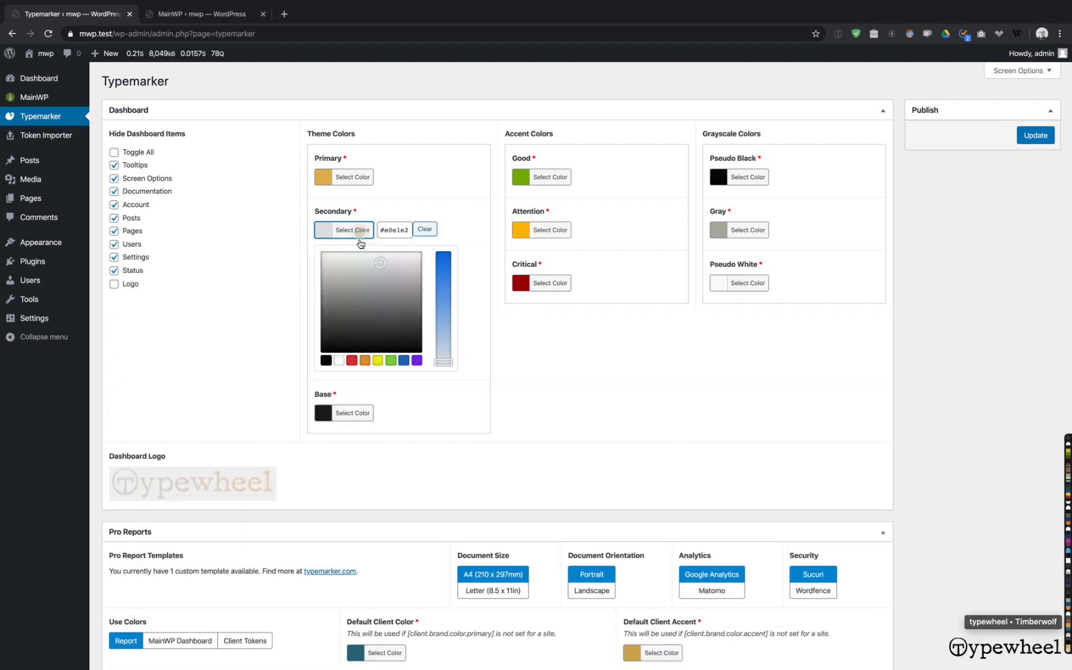
click(389, 231)
key(super+a)
key(super+v)
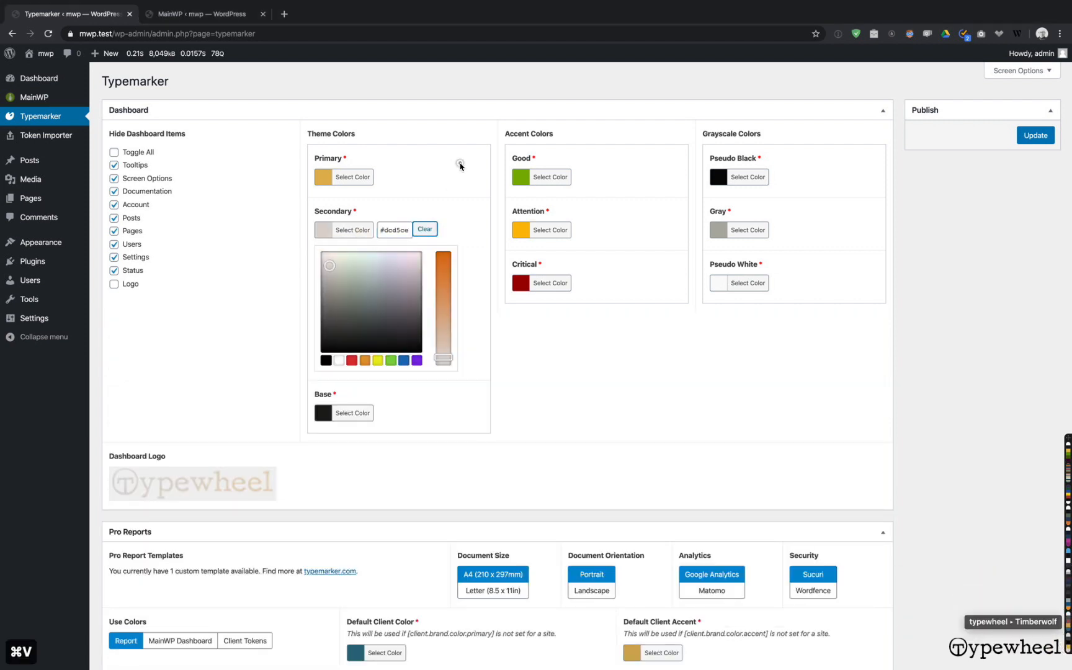
click(459, 164)
Change the Good accent color to the blue #0063e5
click(543, 178)
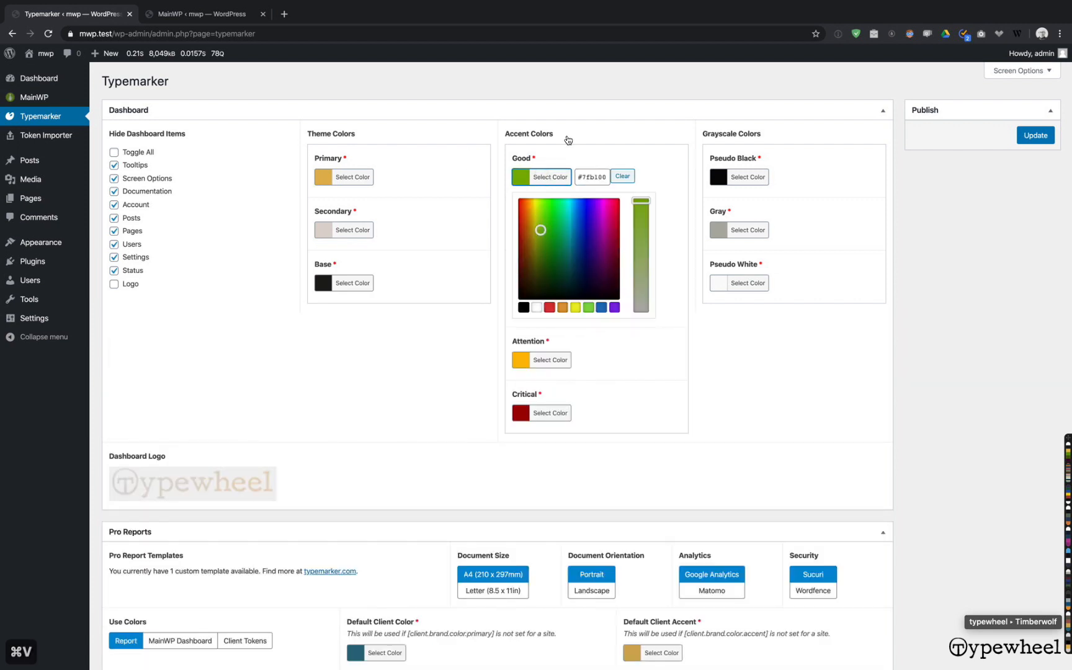
drag(546, 228, 579, 209)
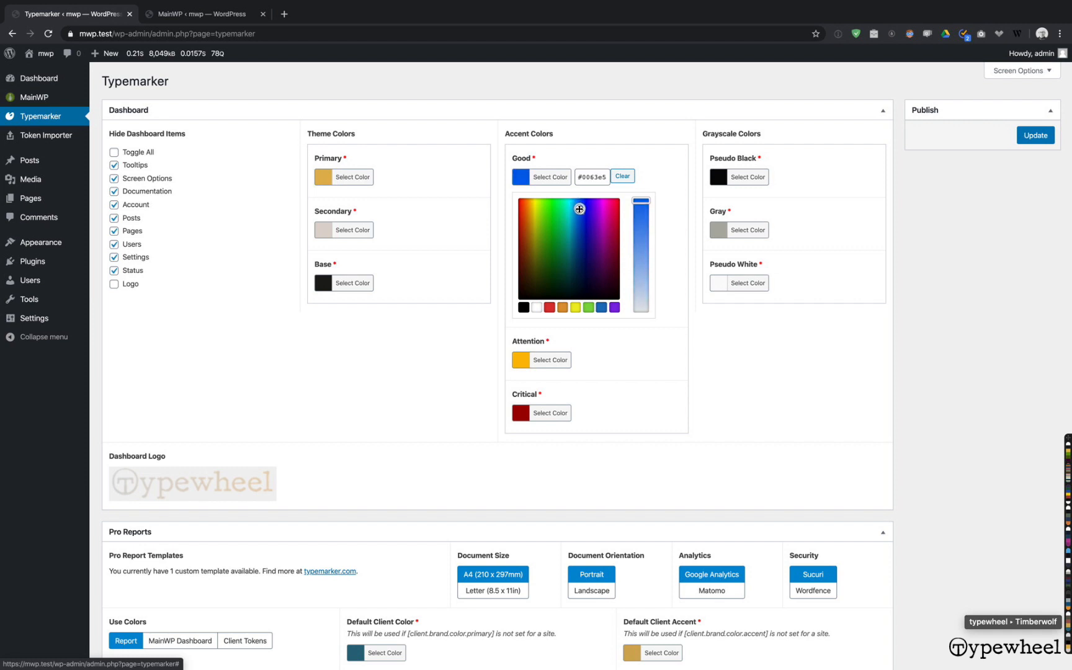
click(583, 355)
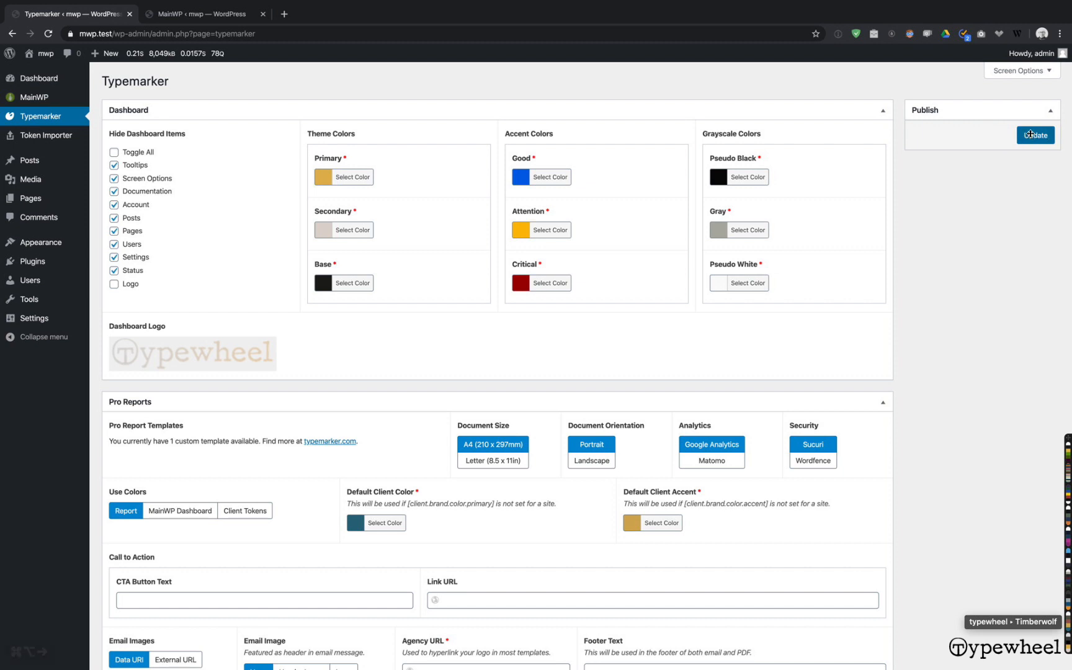
Try to save the Typemarker settings with the new dashboard colors and logo
key(super+alt+Right)
key(super+alt+Left)
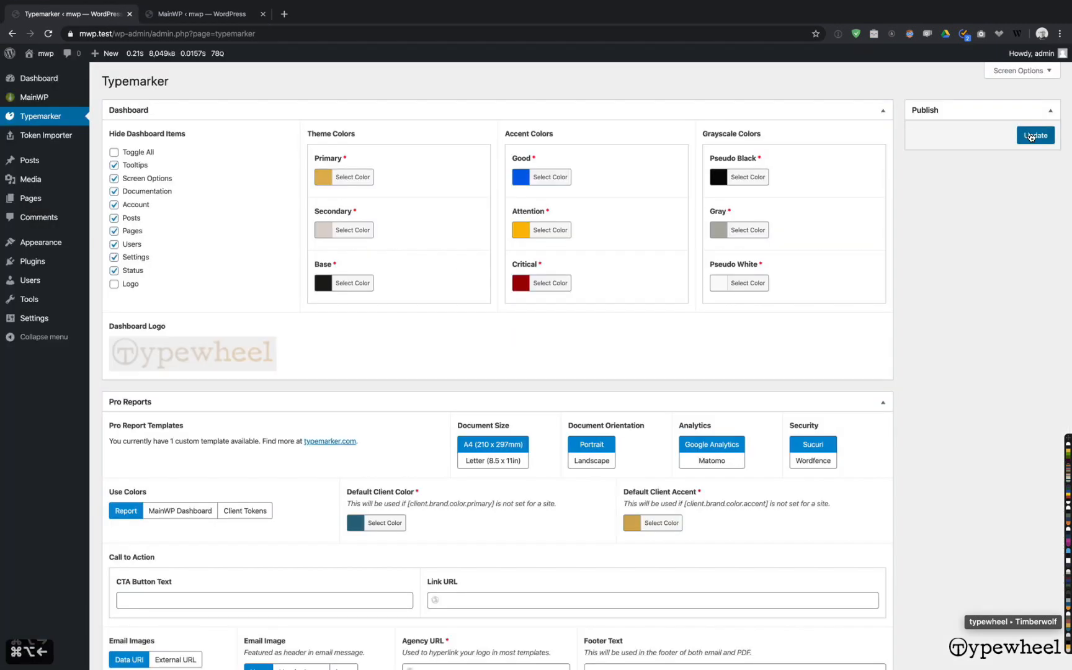
click(1031, 137)
scroll(1030, 136, up, 3)
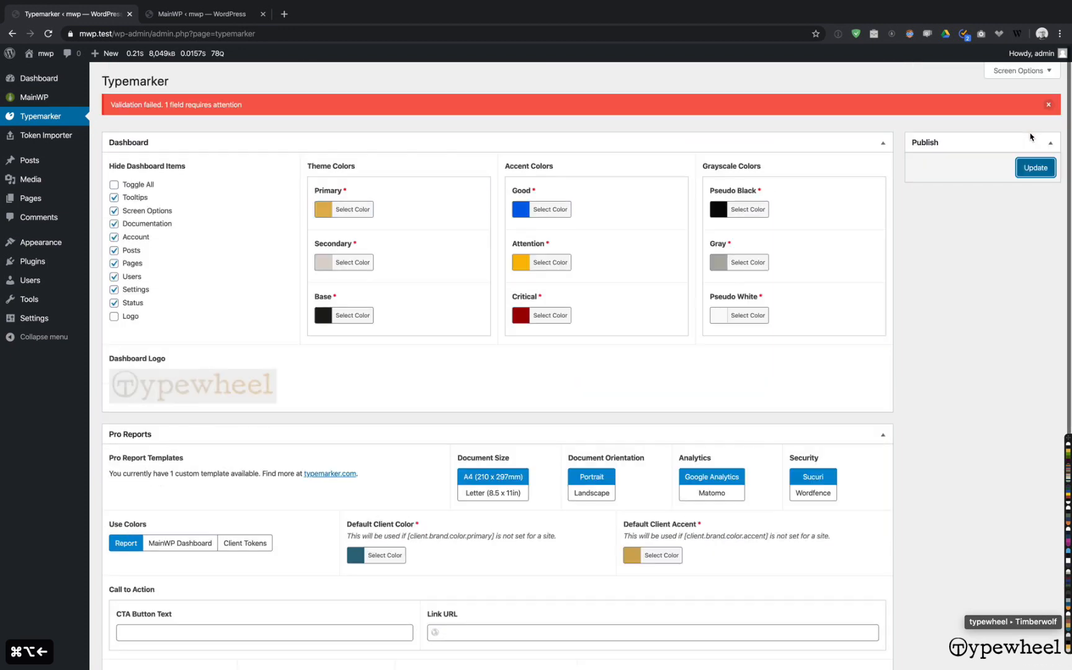
scroll(632, 416, down, 5)
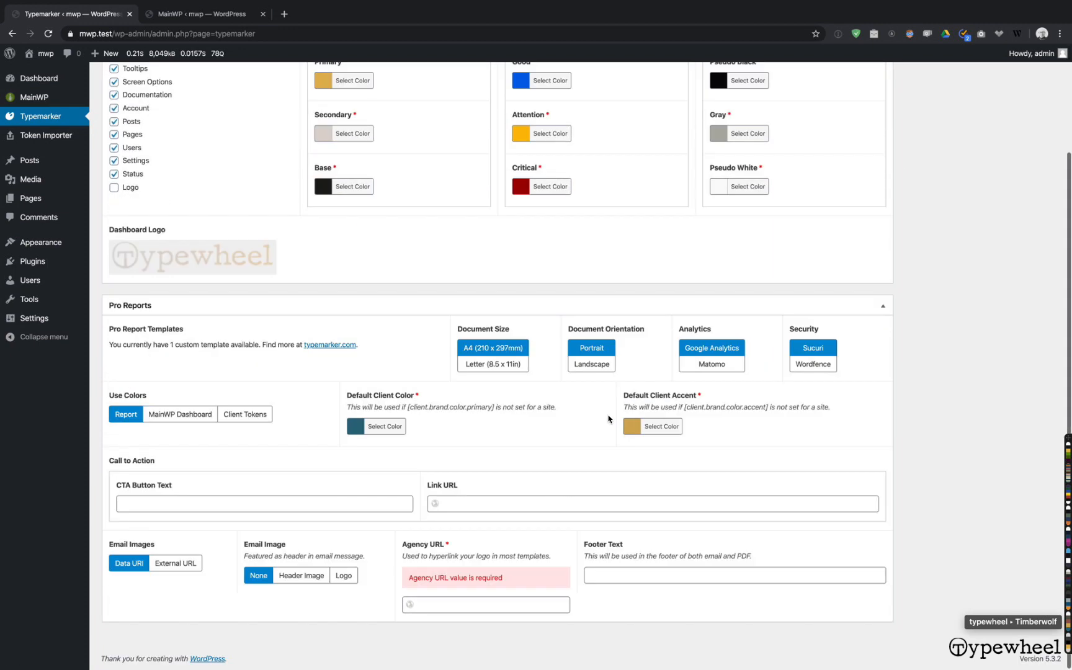
click(451, 604)
text(http)
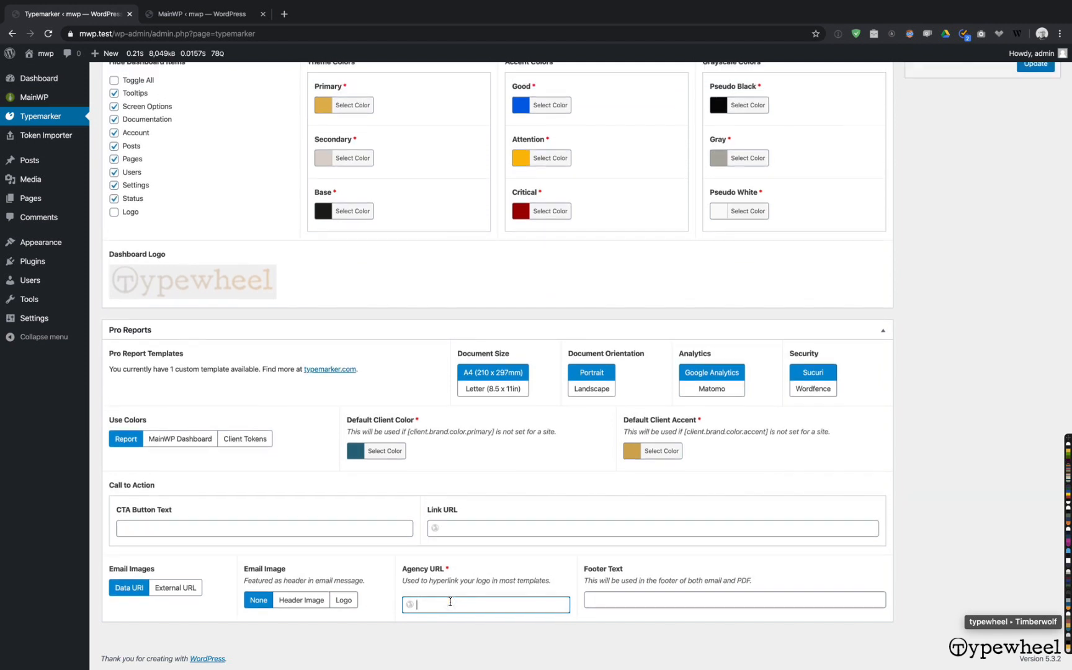
text(s://type)
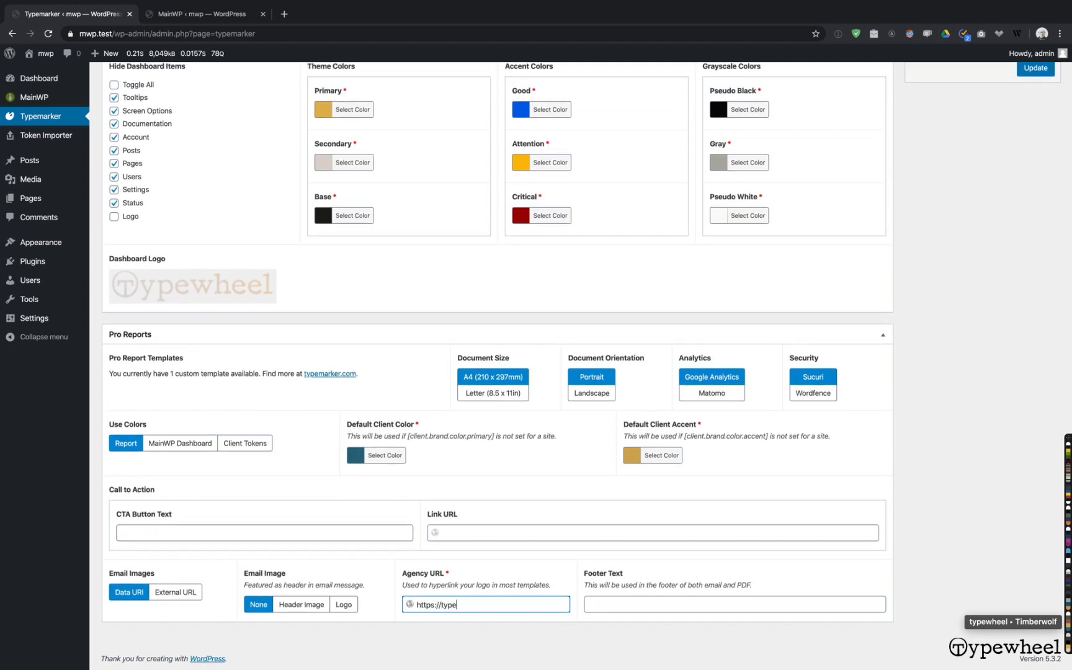
text(wheel.xyz)
scroll(496, 515, up, 4)
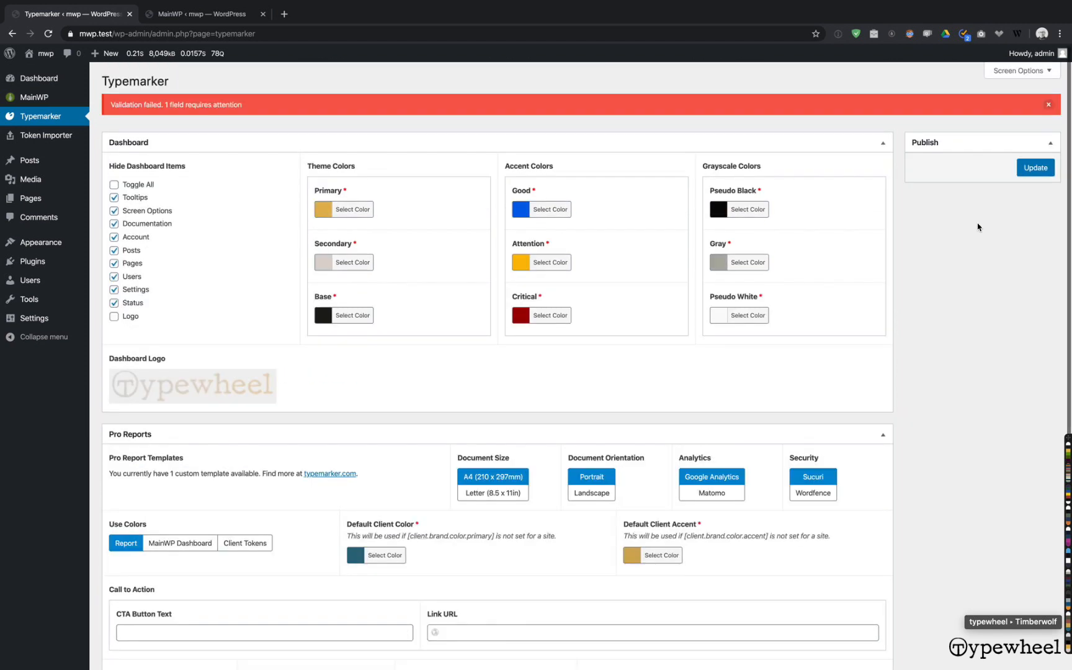
click(1034, 165)
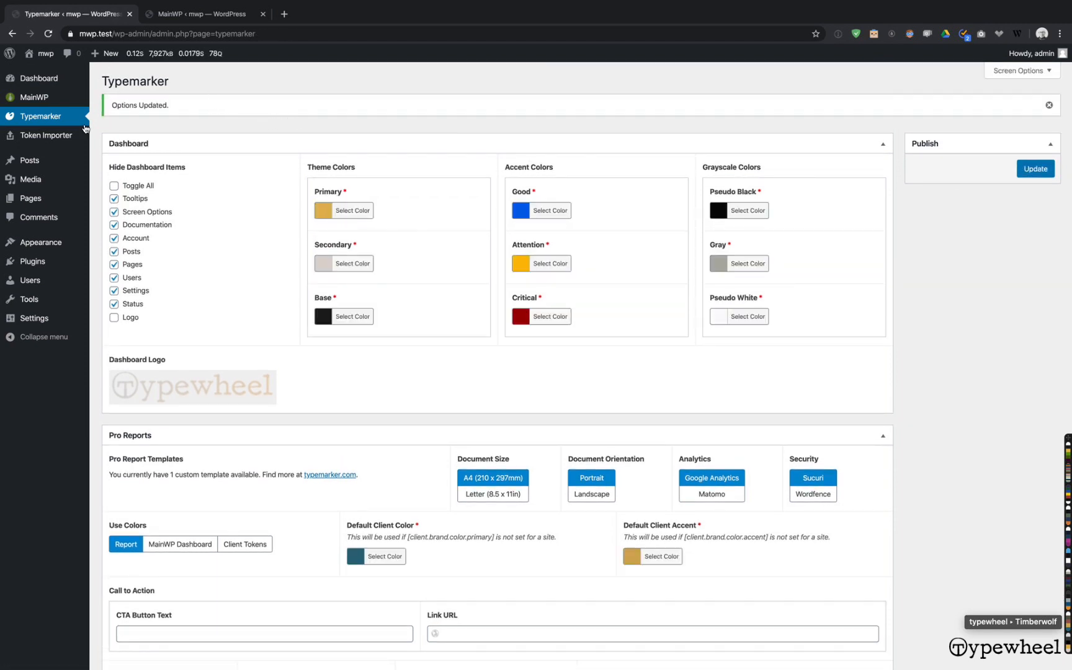
Open the updated MainWP Overview separately and compare its logo and theme colors with the default-branded Overview
middle_click(27, 96)
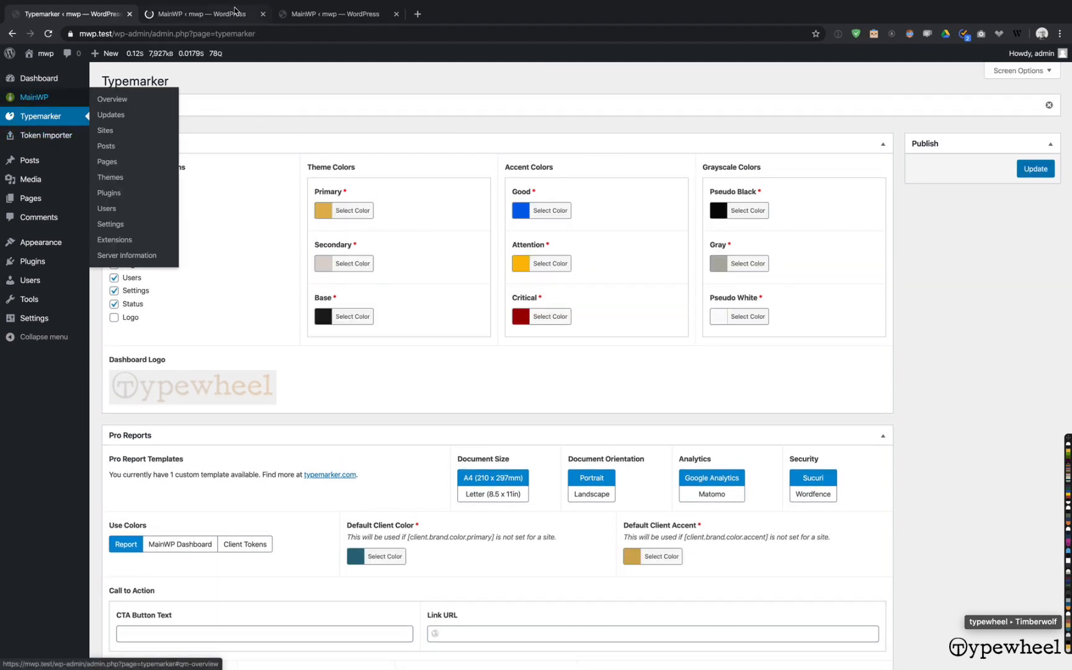
click(235, 13)
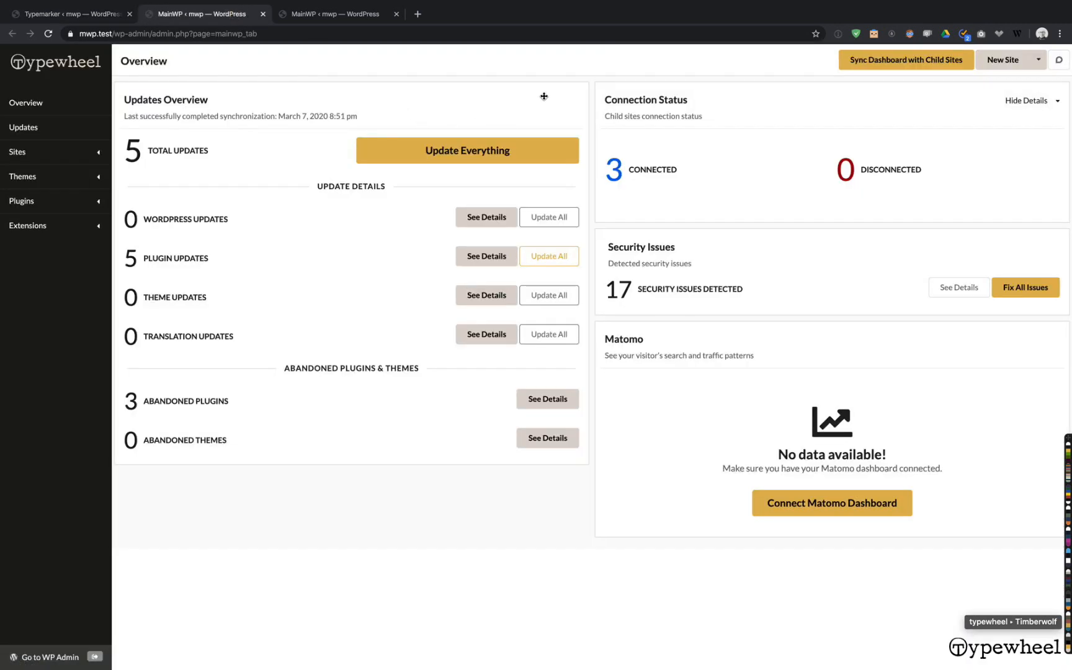
key(super+alt+Right)
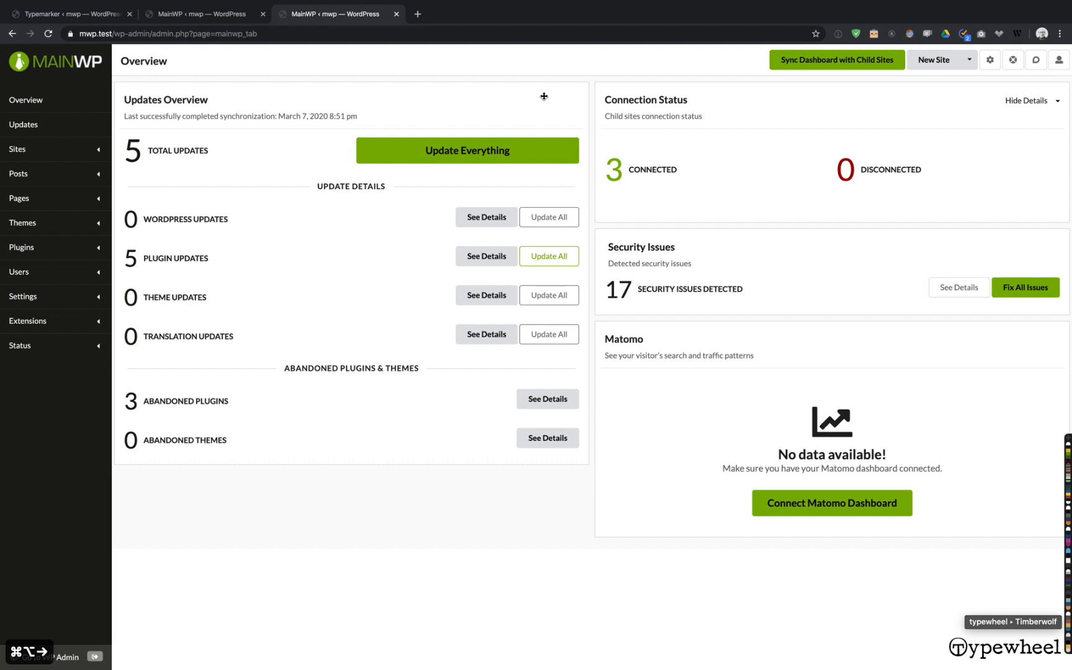
key(super+alt+Left)
key(super+alt+Right)
key(super+alt+Left)
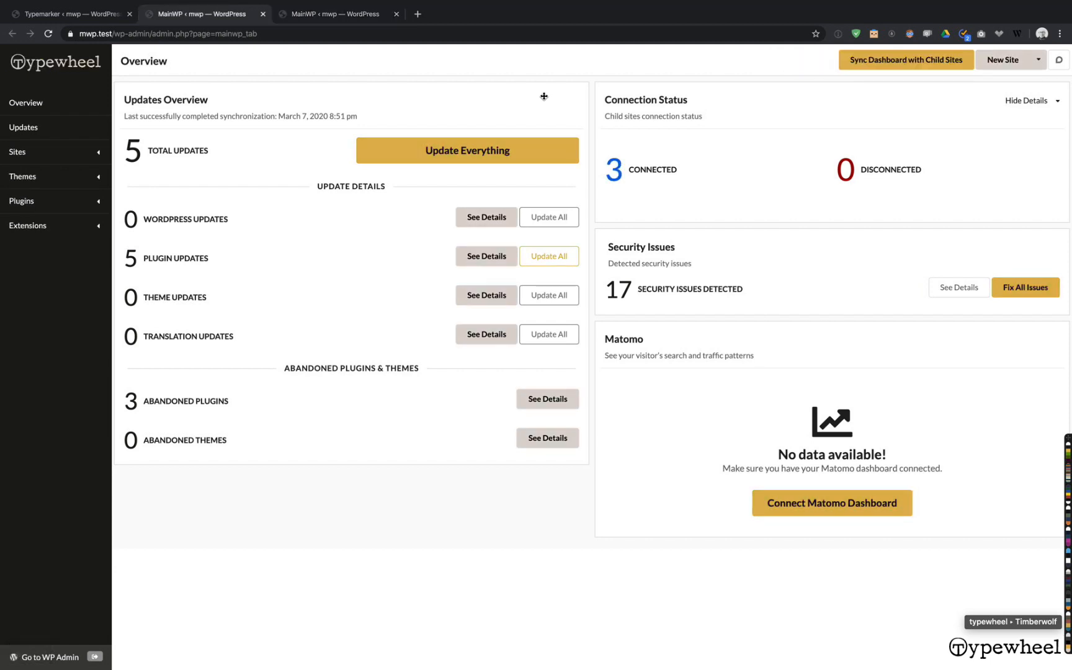
key(super+alt+Right)
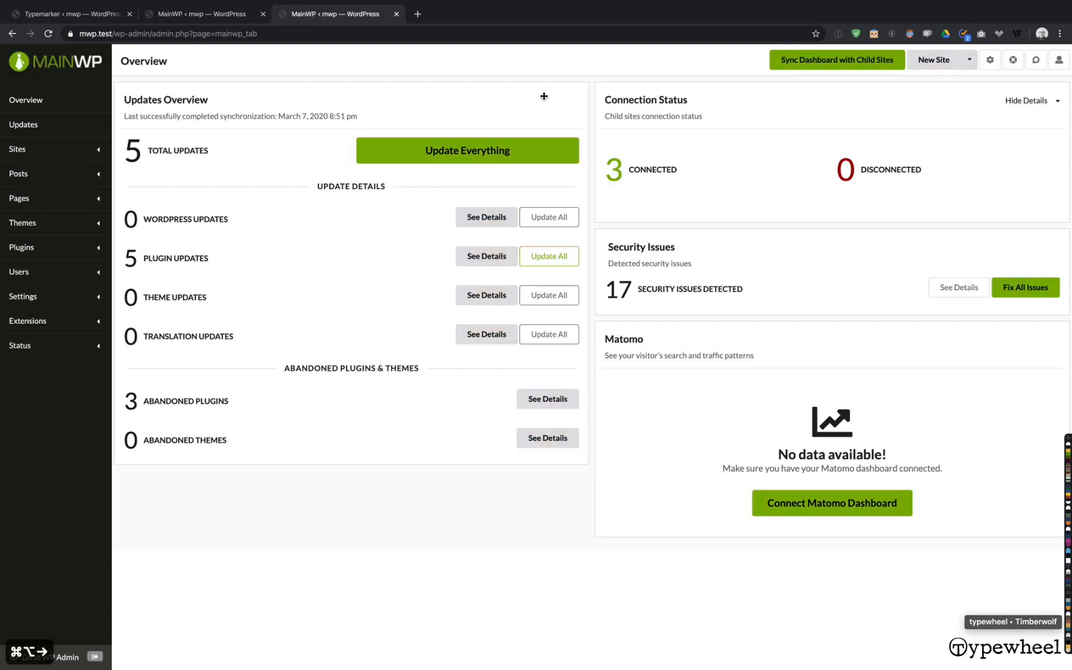
key(super+alt+Left)
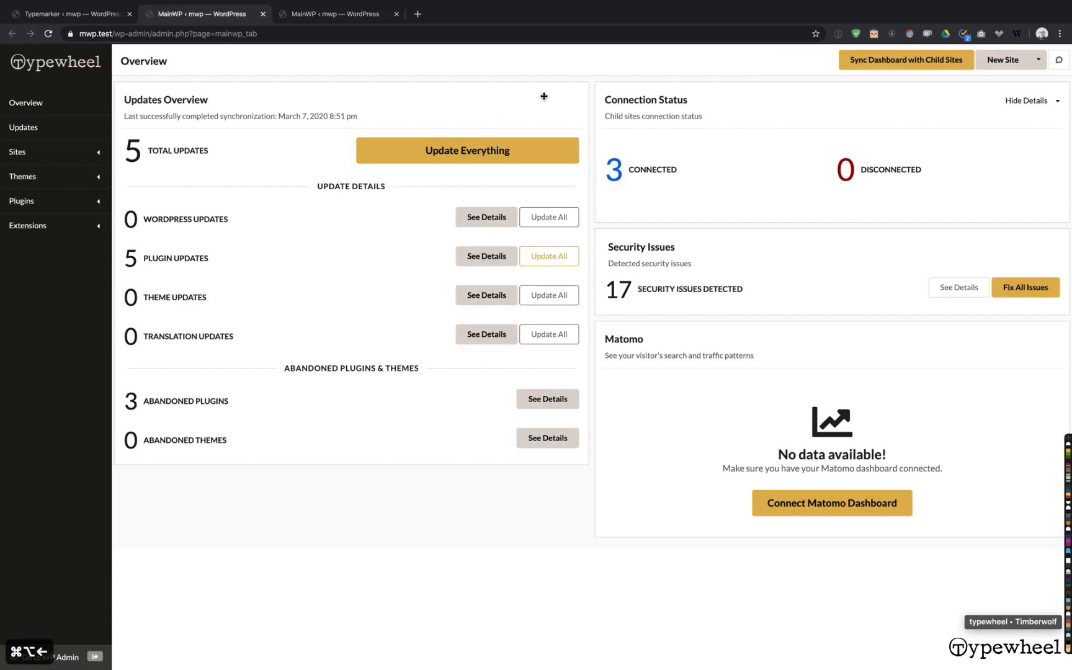
Compare the navigation entries, header icons, connection status color and tooltips between the default and rebranded Overview pages
key(super+alt+Right)
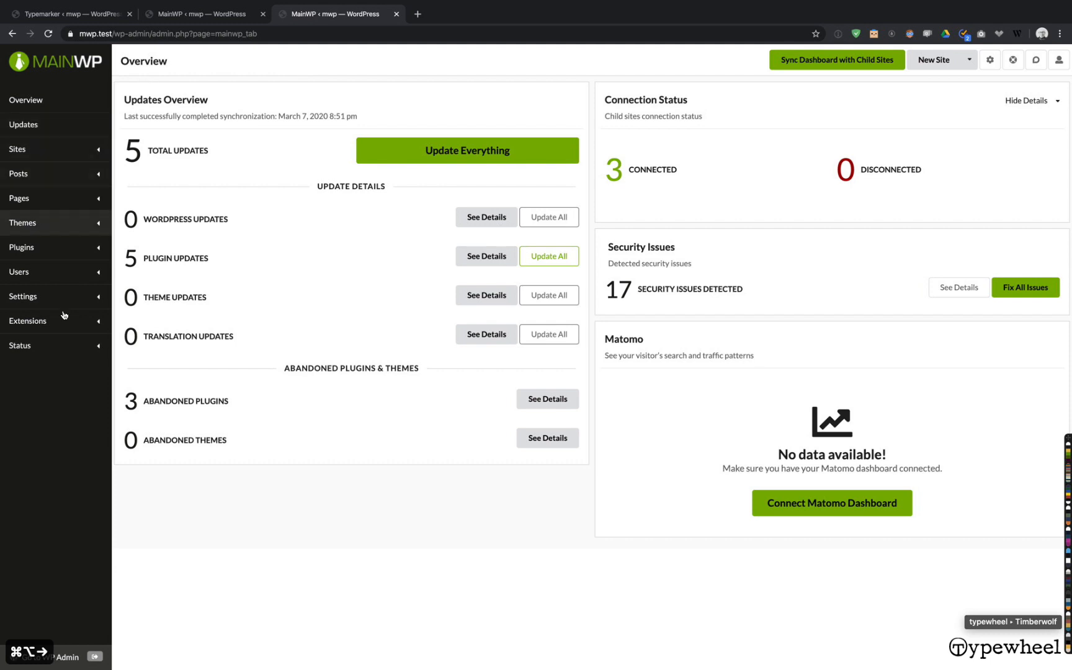
key(super+alt+Left)
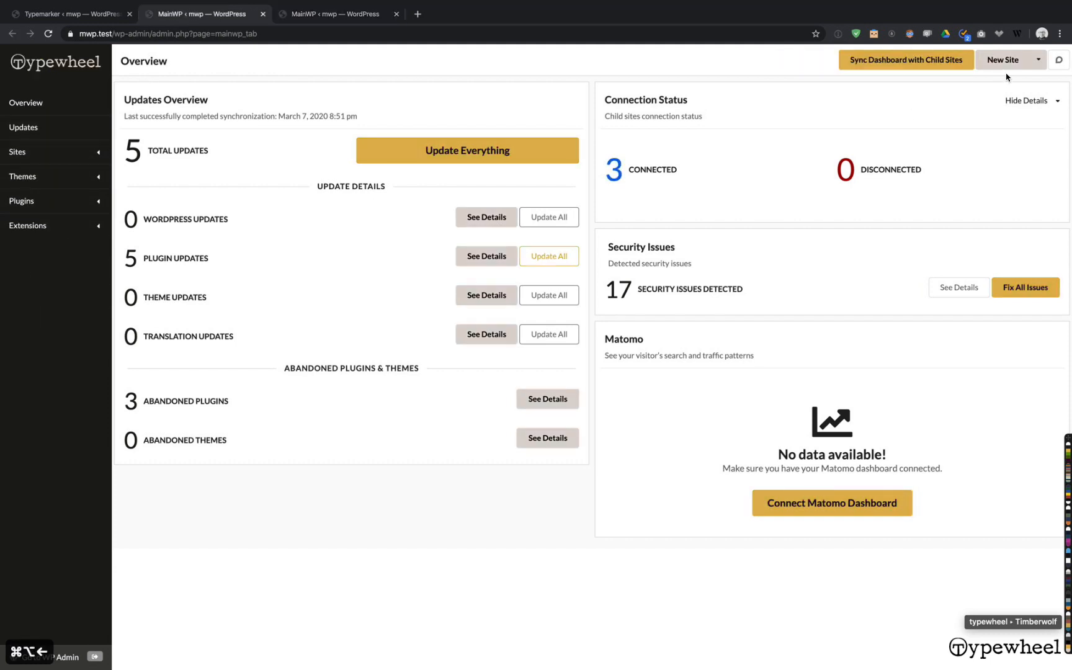
key(super+alt+Right)
key(super+alt+Left)
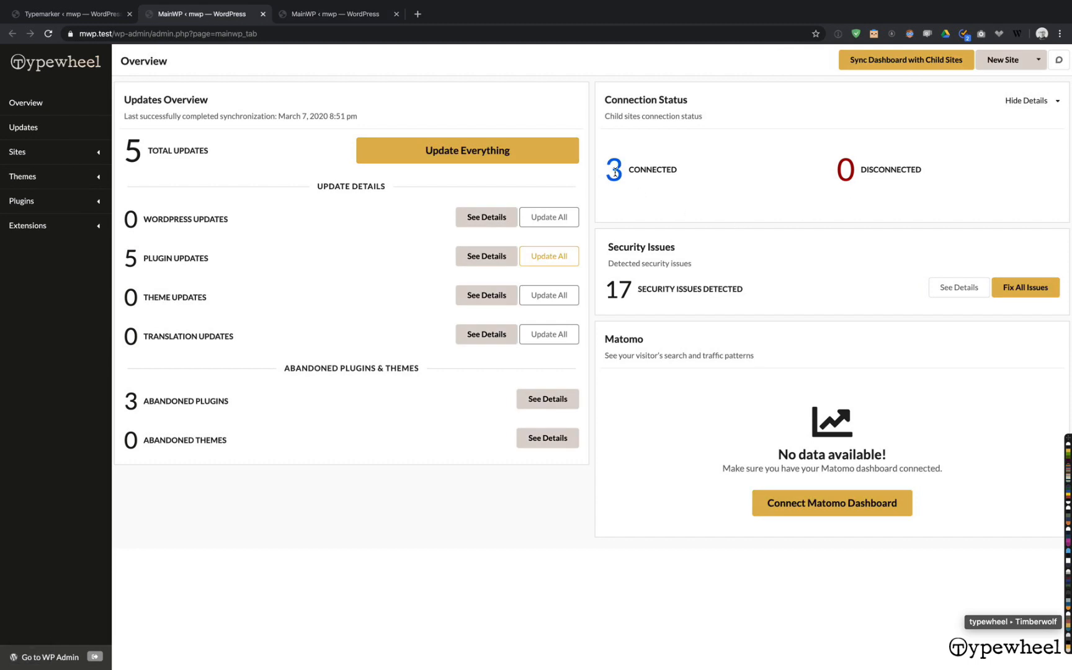
key(super+alt+Right)
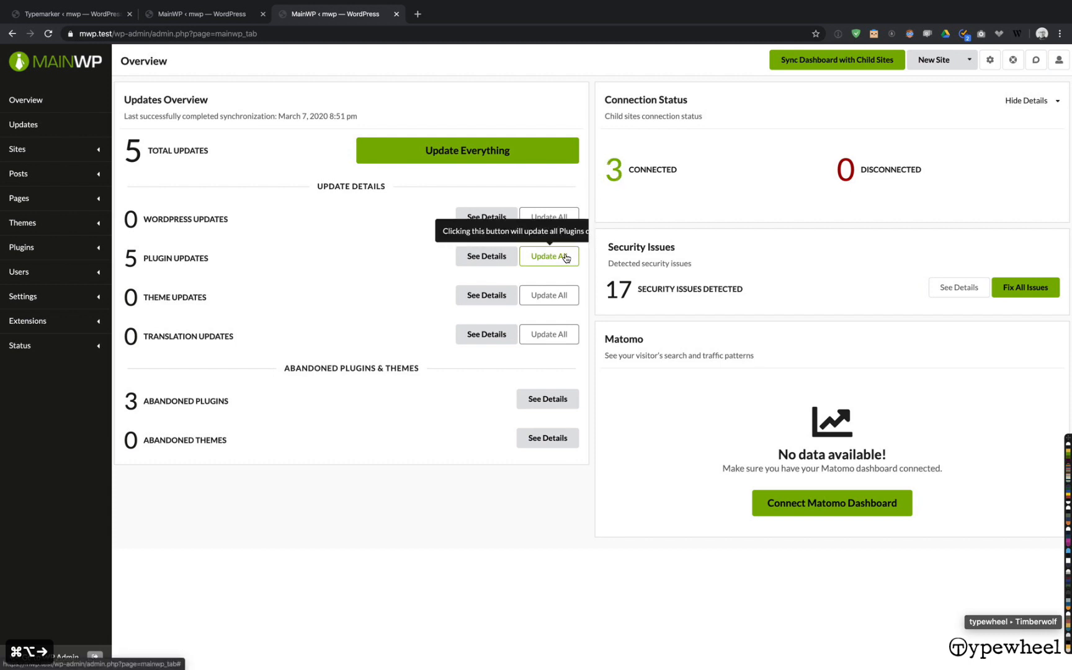
key(super+alt+Right)
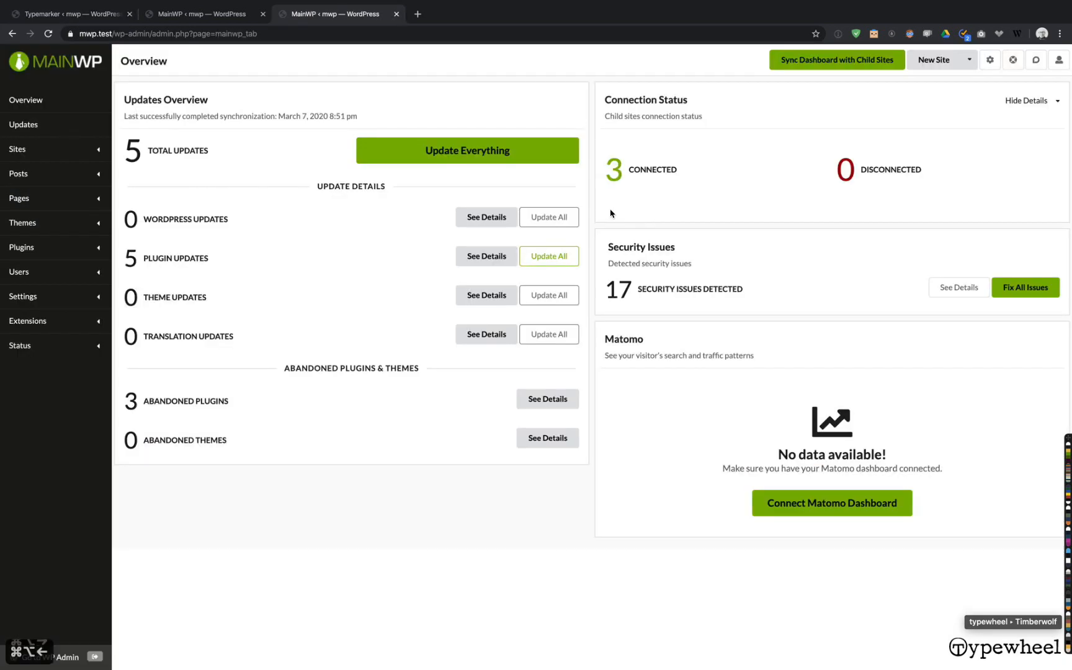
key(super+alt+Left)
key(super+alt+Left)
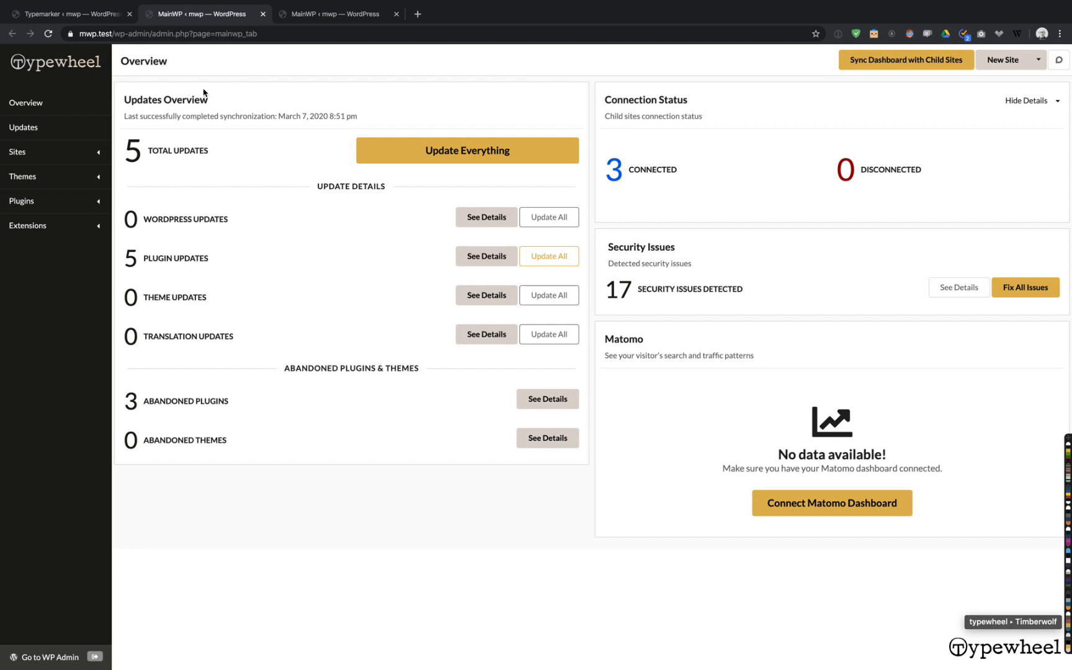
Return to the Typemarker settings and review the Pro Reports options, including Use Colors and the default client colors
key(super+alt+Left)
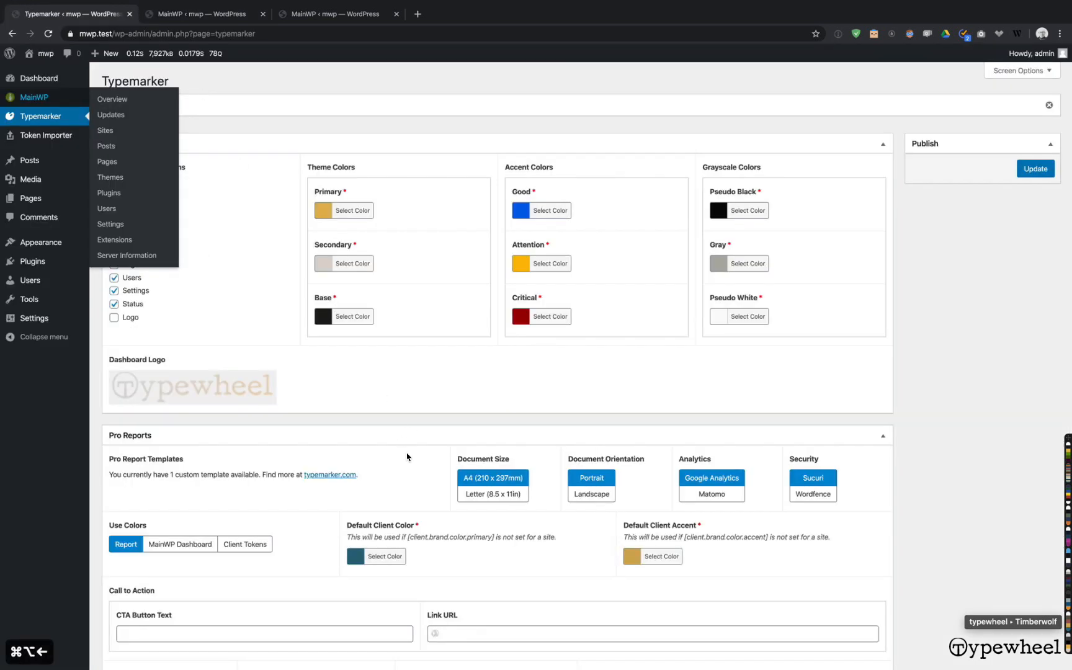
scroll(409, 458, down, 3)
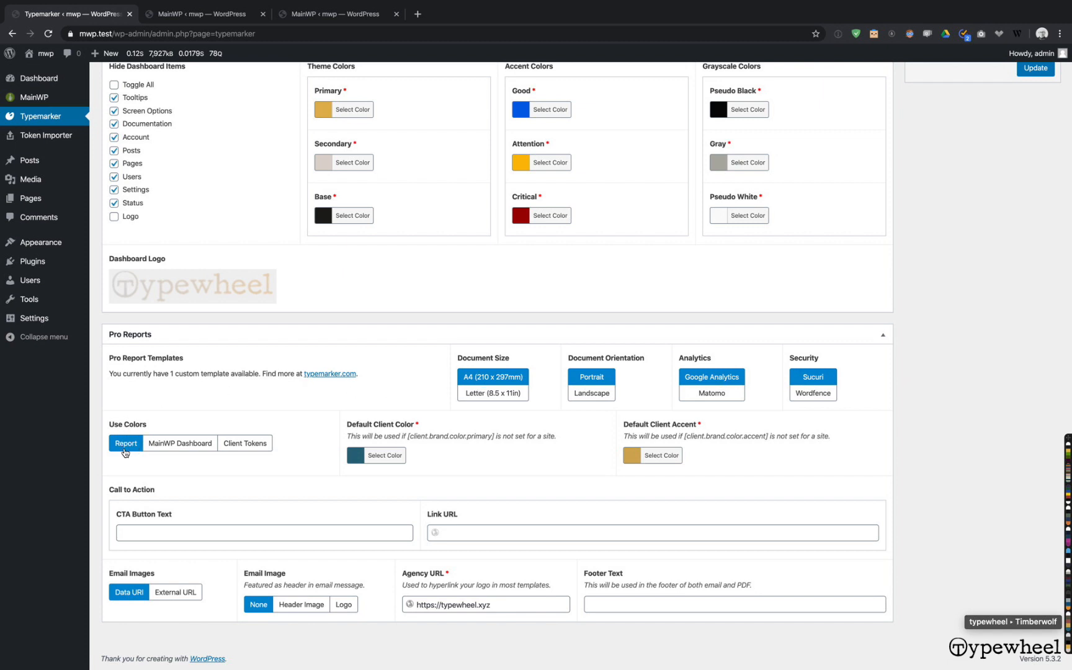
Open the Testing BMMWPD report for editing in the MainWP Pro Reports extension
click(198, 17)
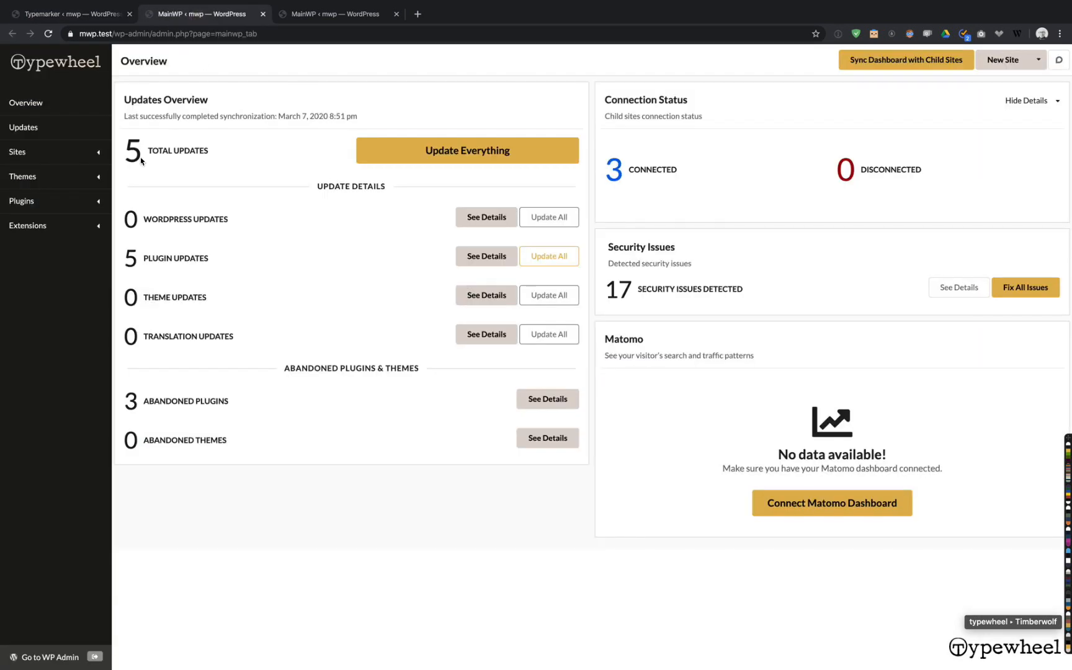
click(97, 202)
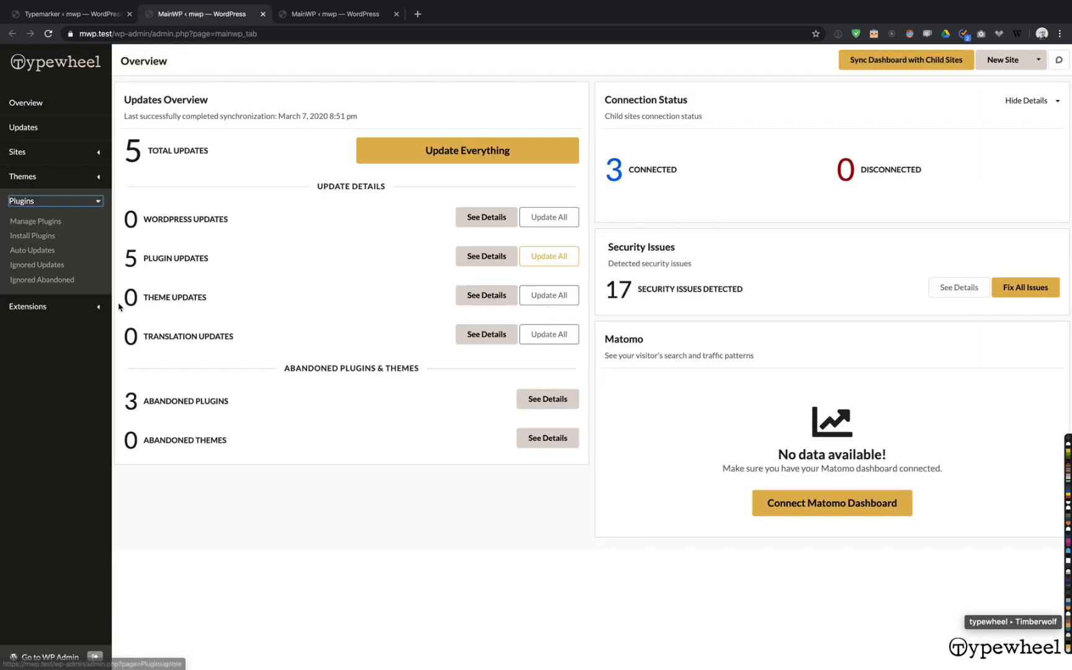
click(93, 306)
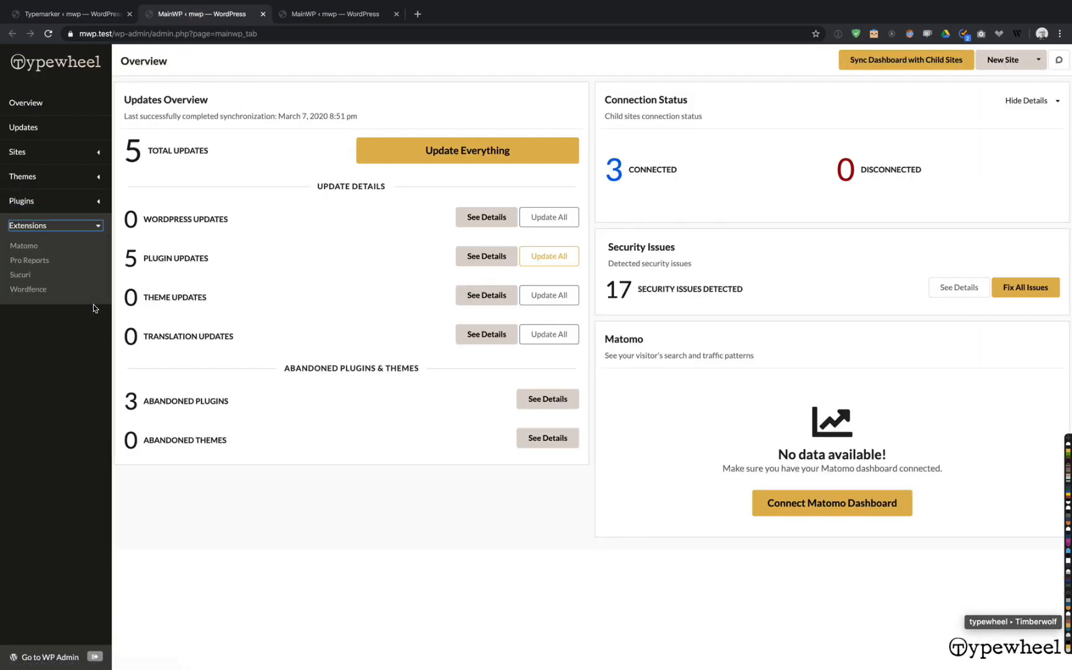
click(29, 260)
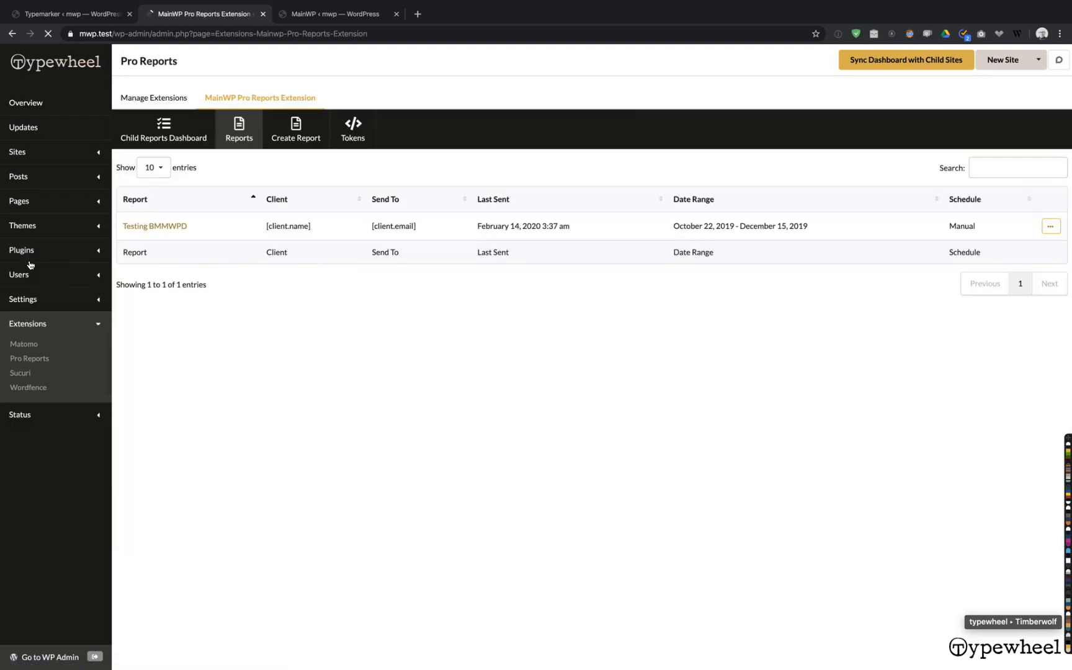
click(164, 228)
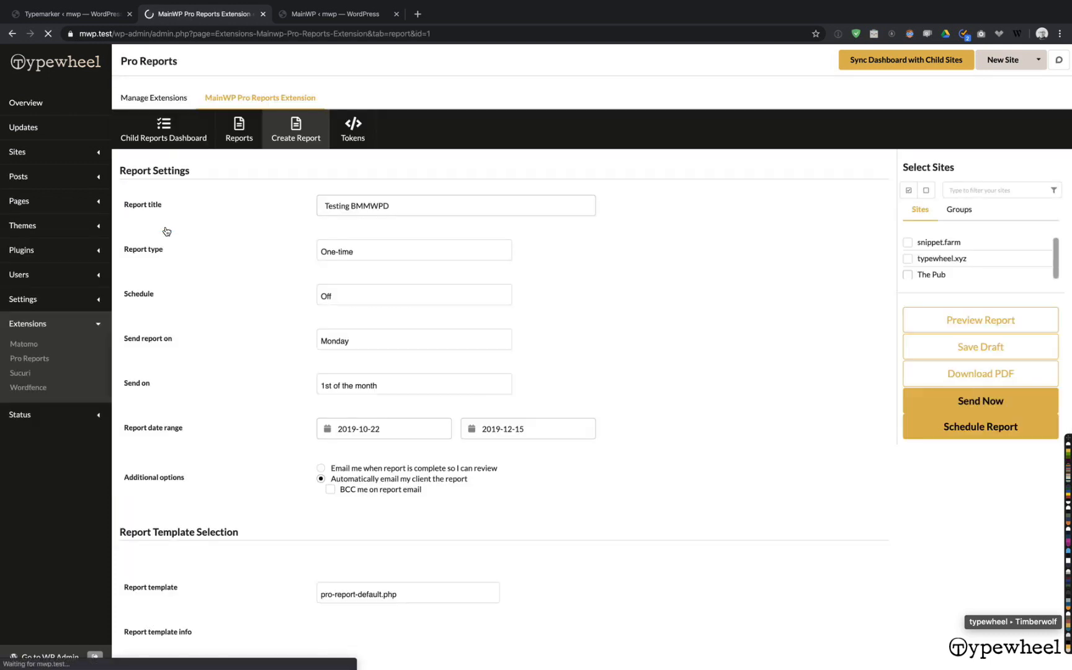
Review the report's custom content, report data, personal branding and custom report colors
scroll(697, 285, down, 5)
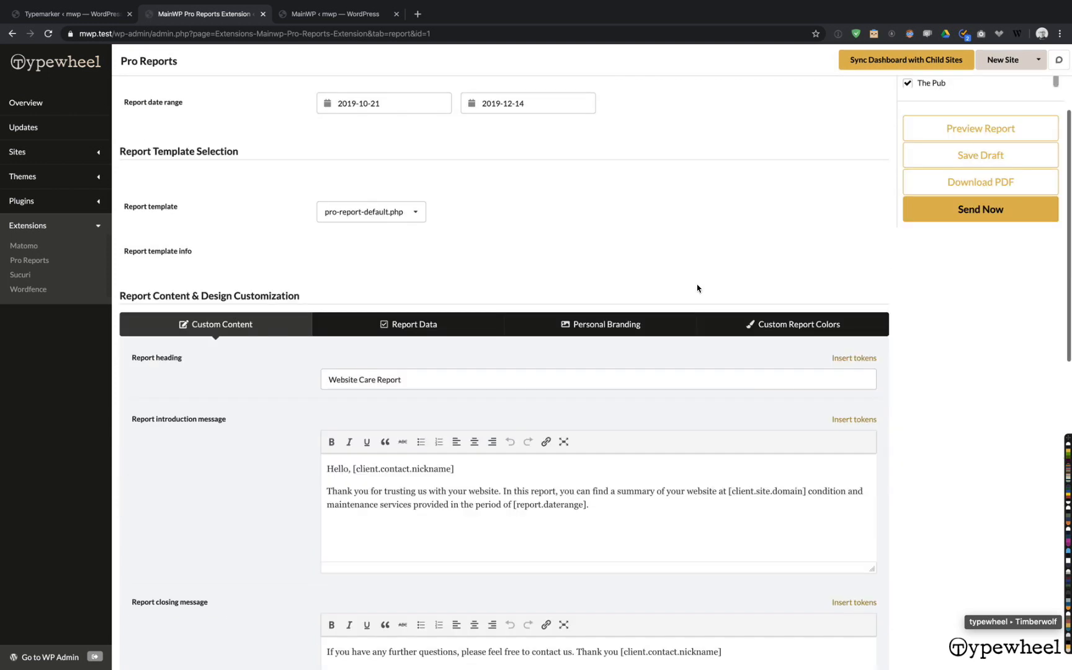
scroll(768, 244, down, 2)
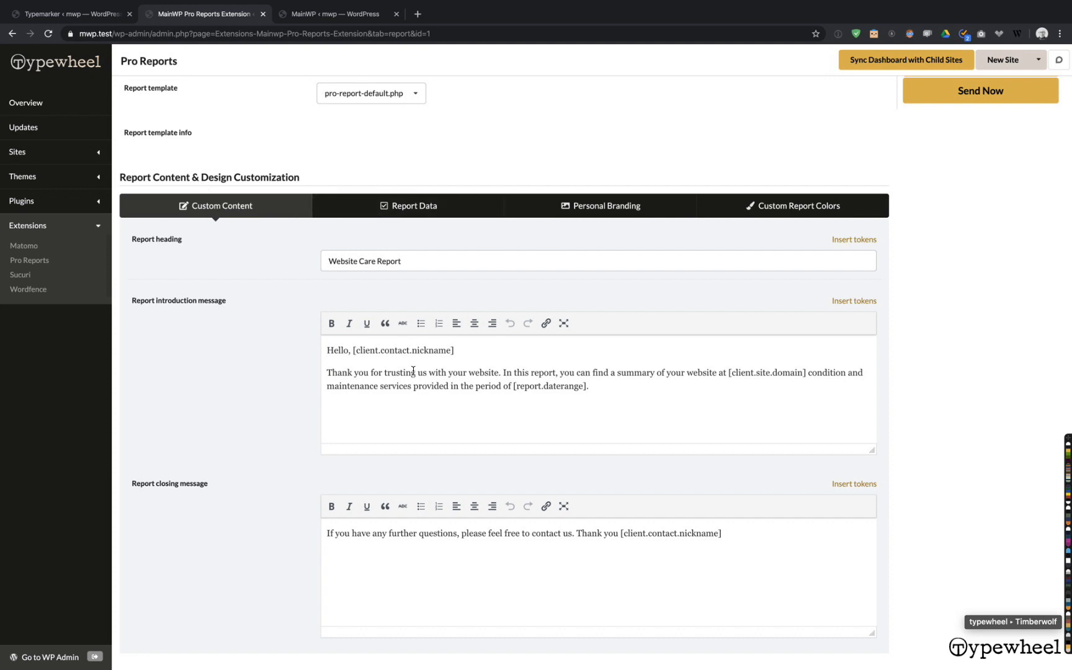
click(428, 208)
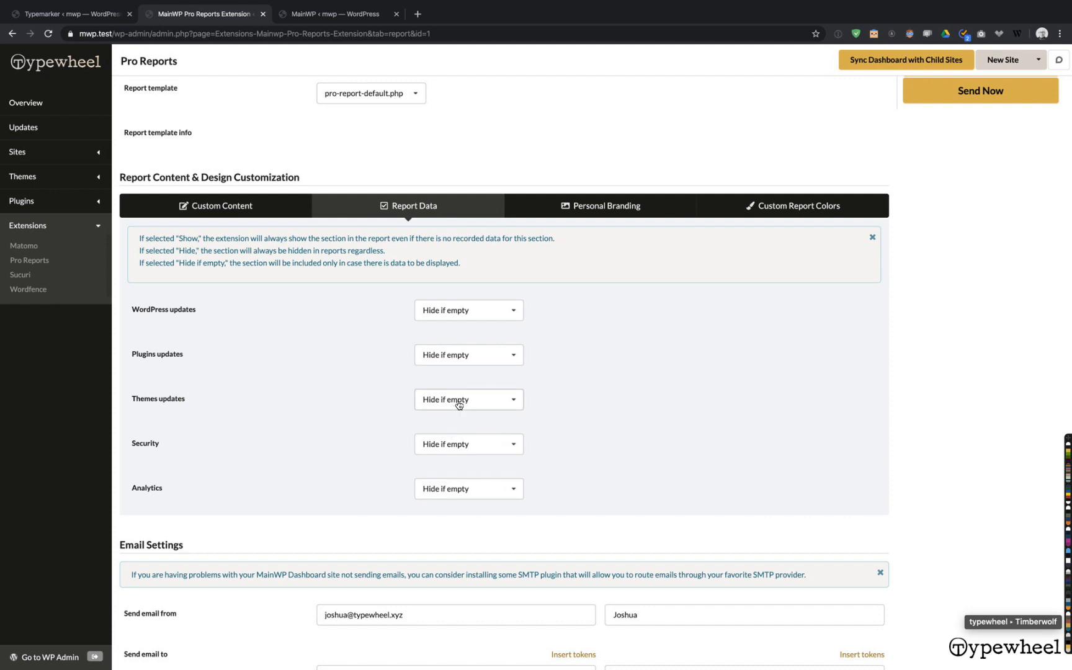
click(602, 206)
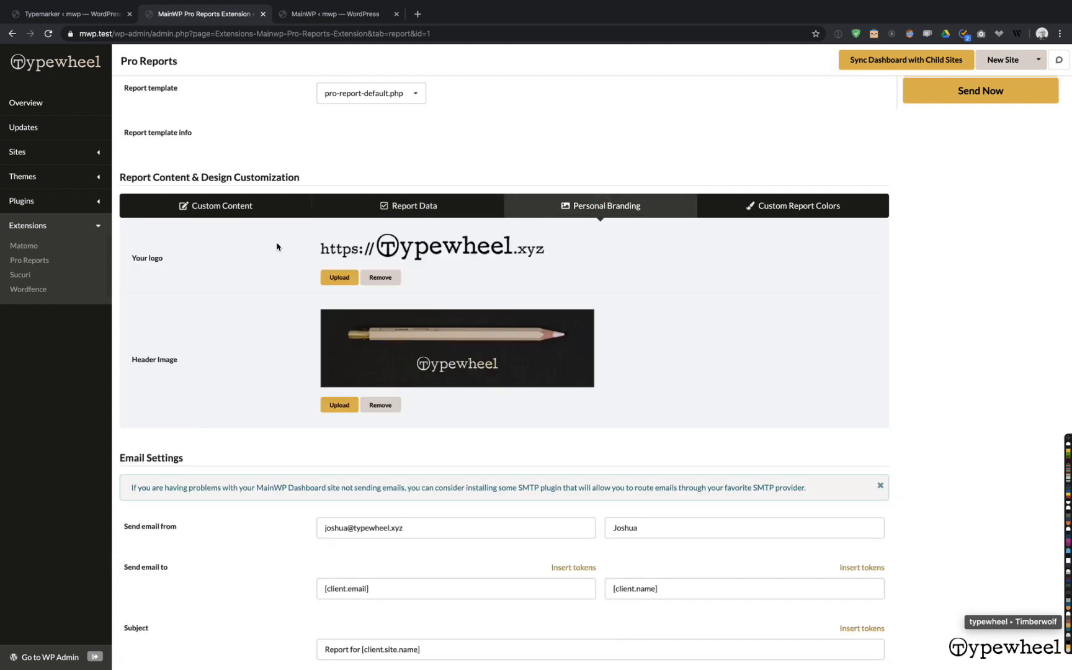
click(783, 208)
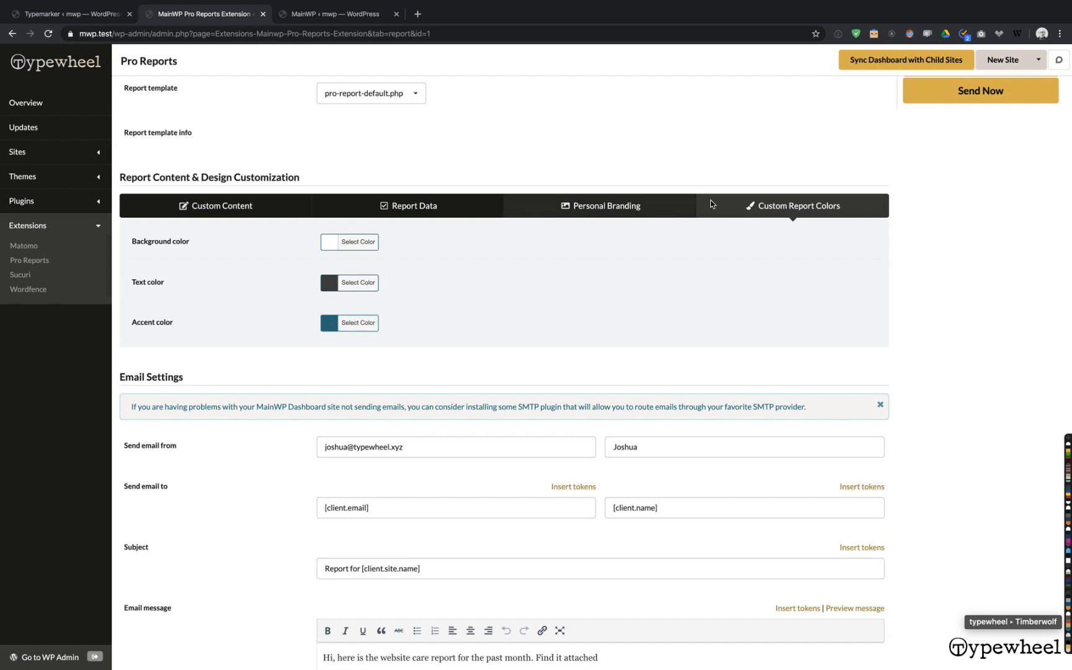
Close the default-branded MainWP Overview and return to the Typemarker settings
key(super+alt+Left)
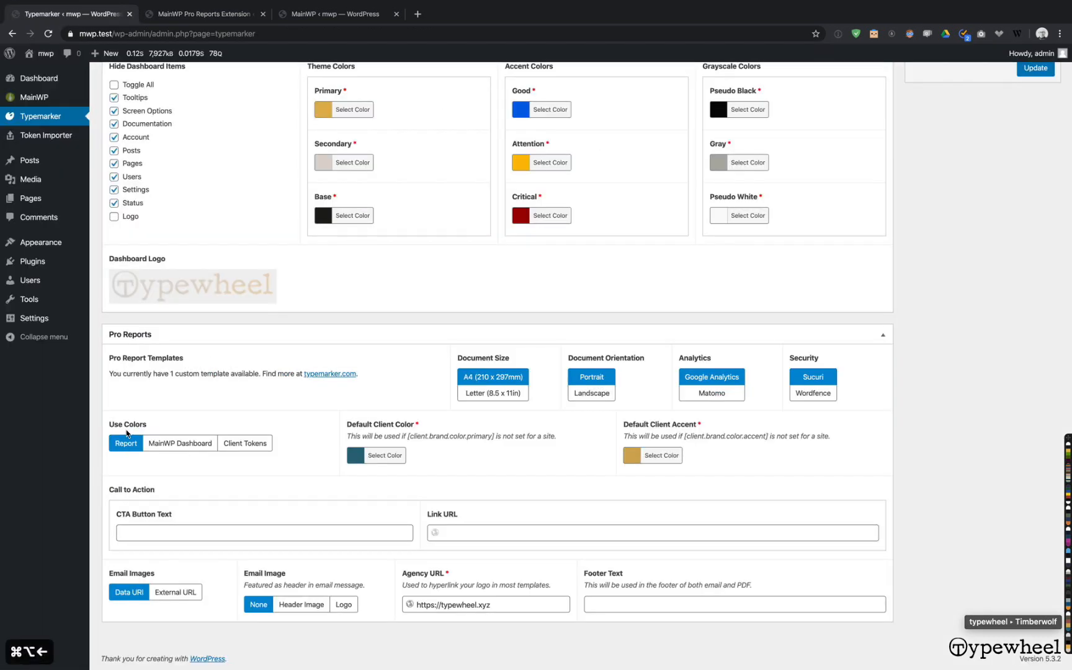
key(super+alt+Left)
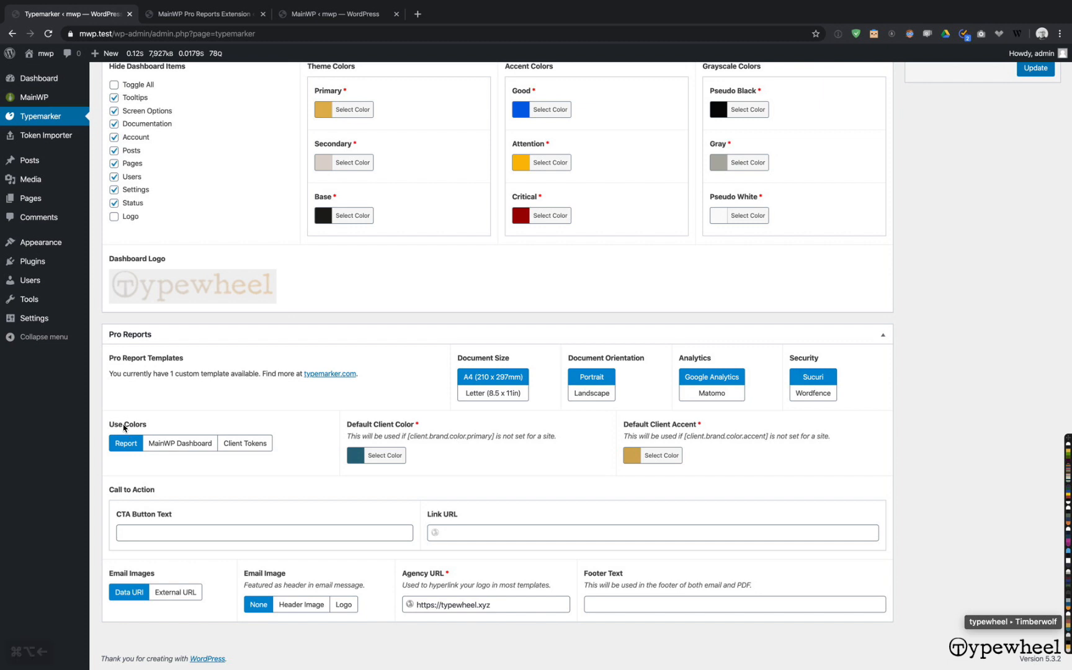
key(super+w)
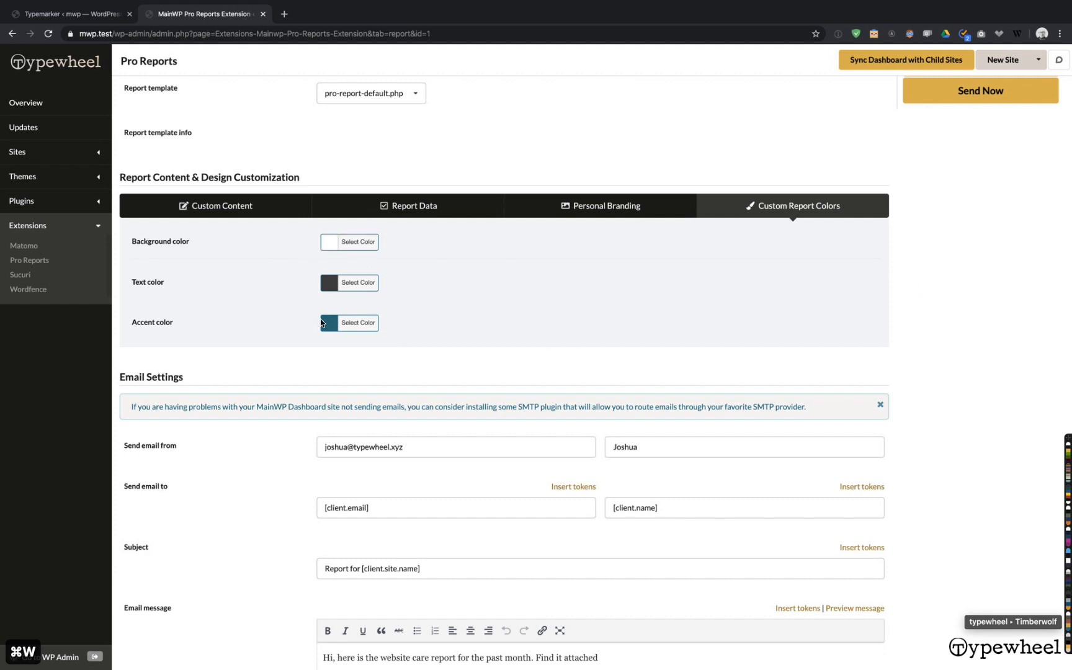
key(super+alt+Left)
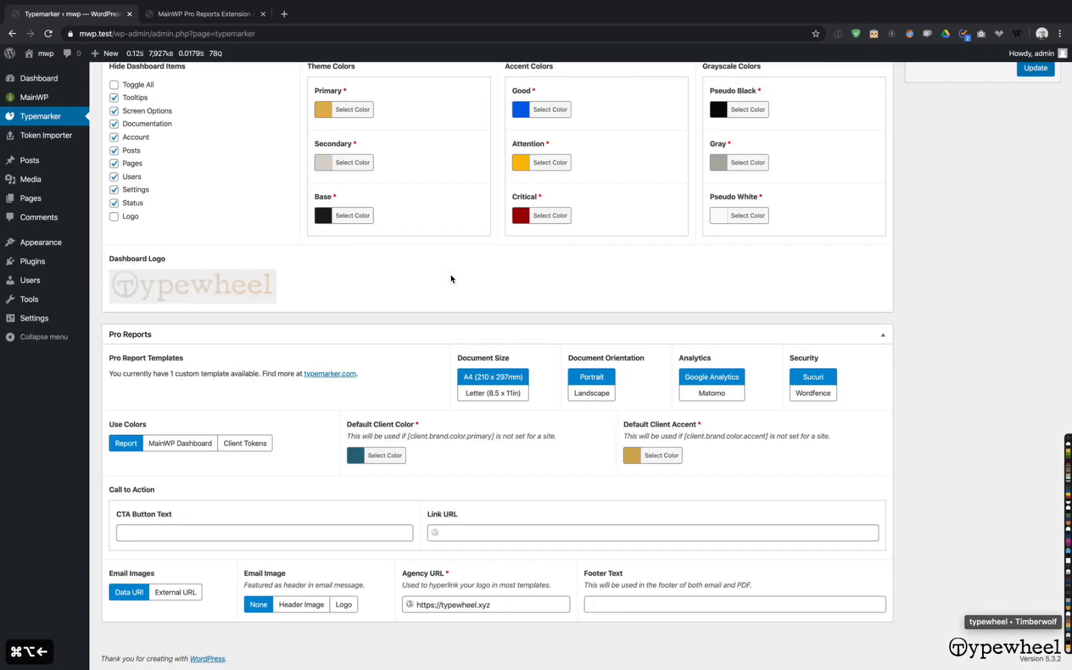
Try MainWP Dashboard as the Pro Reports Use Colors source and set it to Client Tokens
click(176, 445)
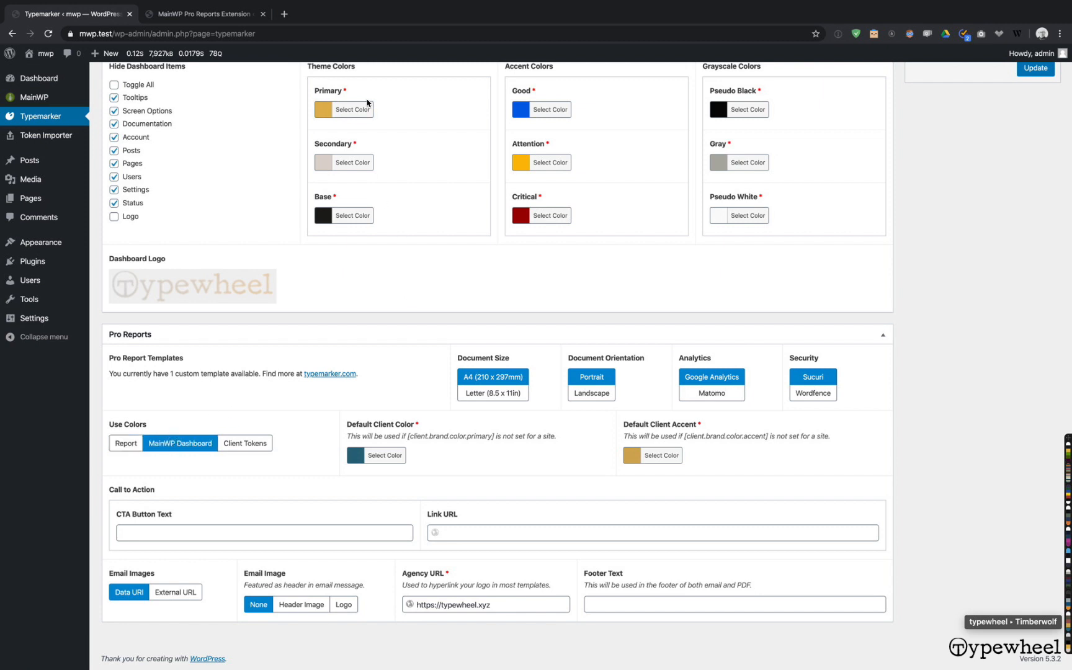
scroll(368, 93, up, 1)
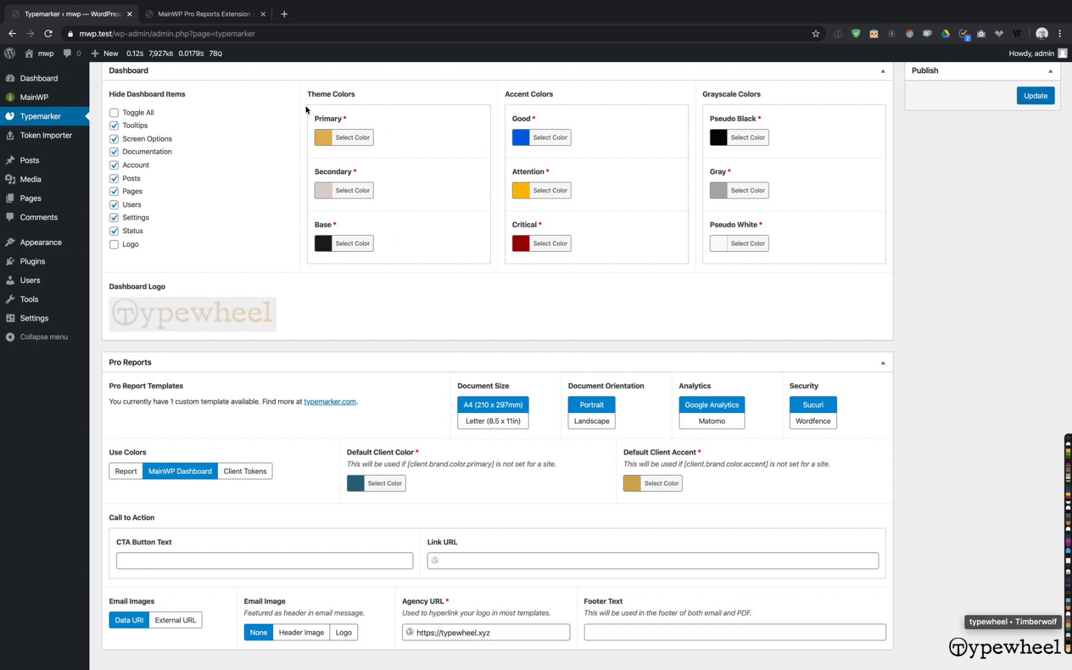
click(264, 473)
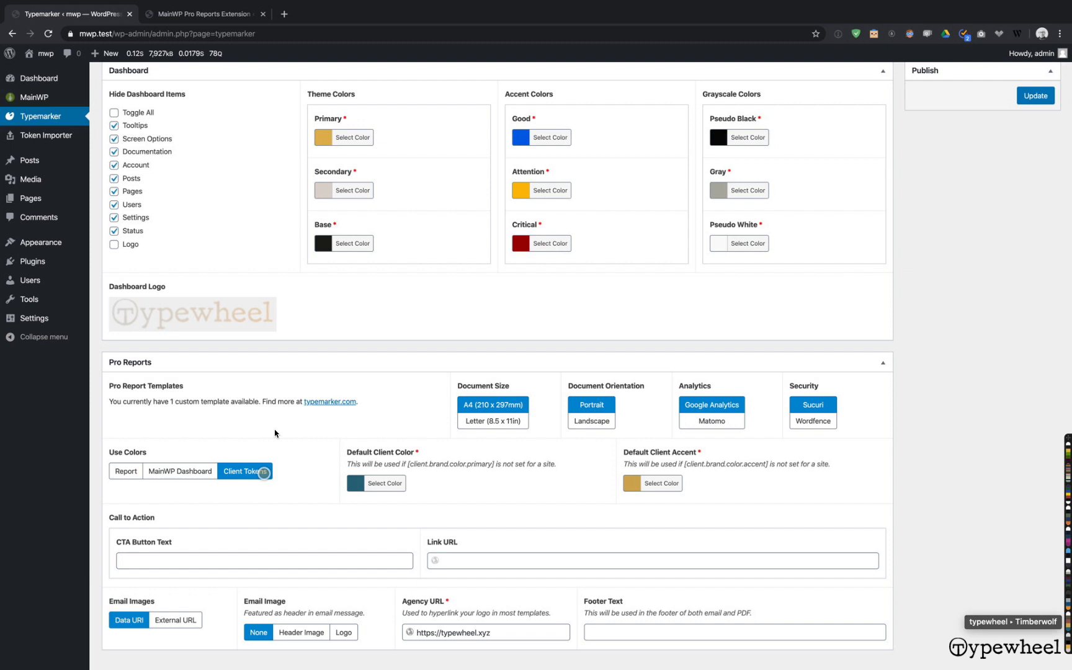
Open the managed sites list separately and bring up the edit page of the snippet.farm site
click(236, 19)
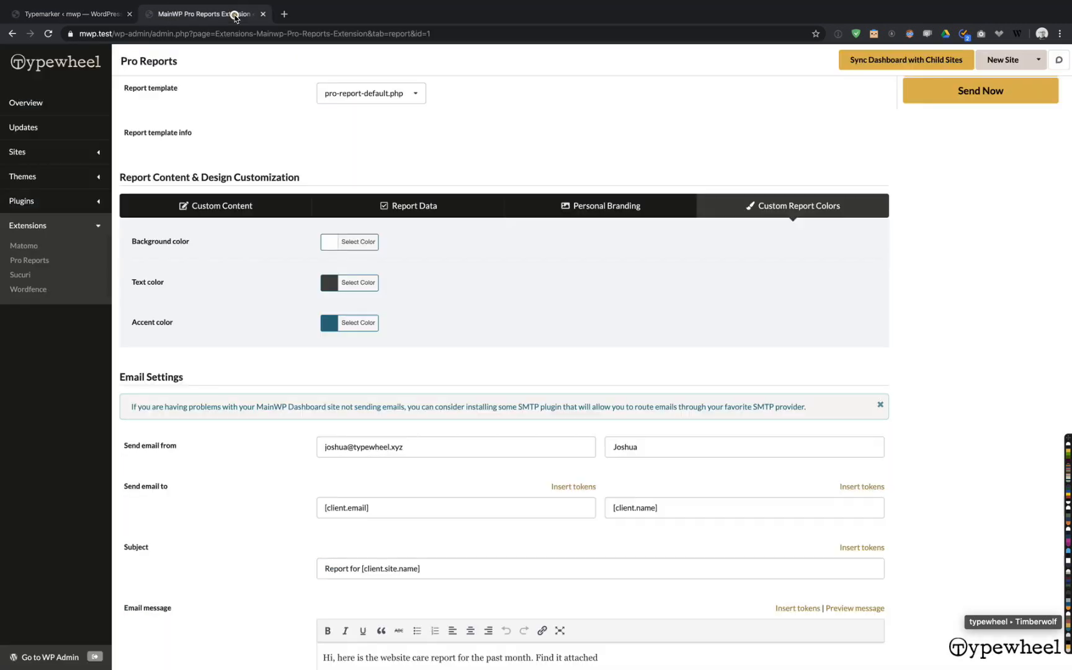
click(98, 155)
super+click(39, 172)
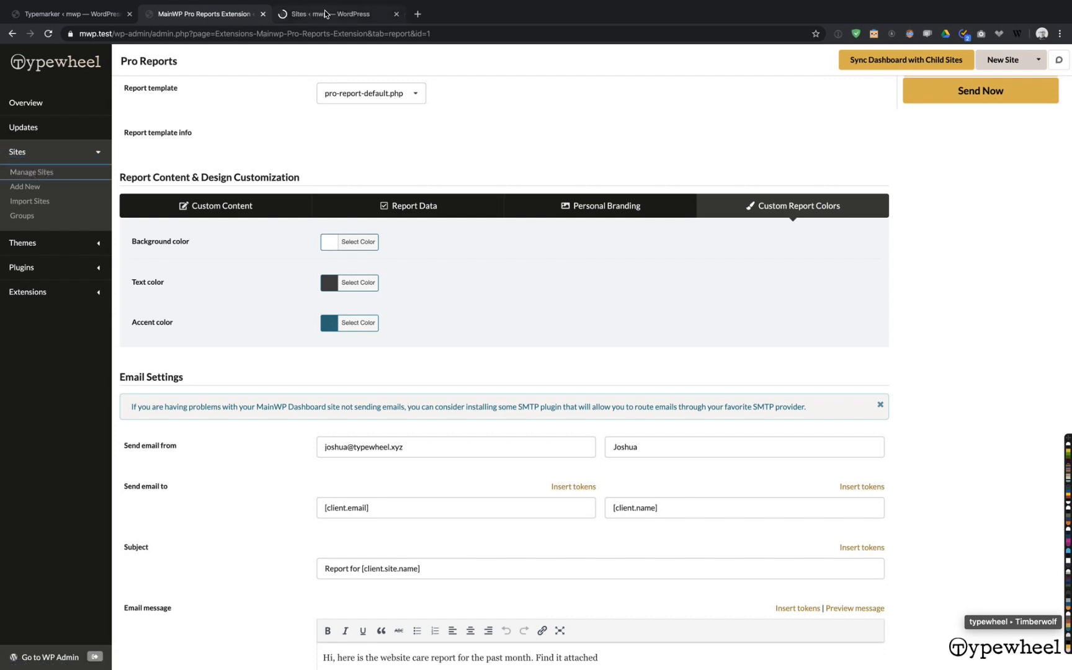
click(343, 19)
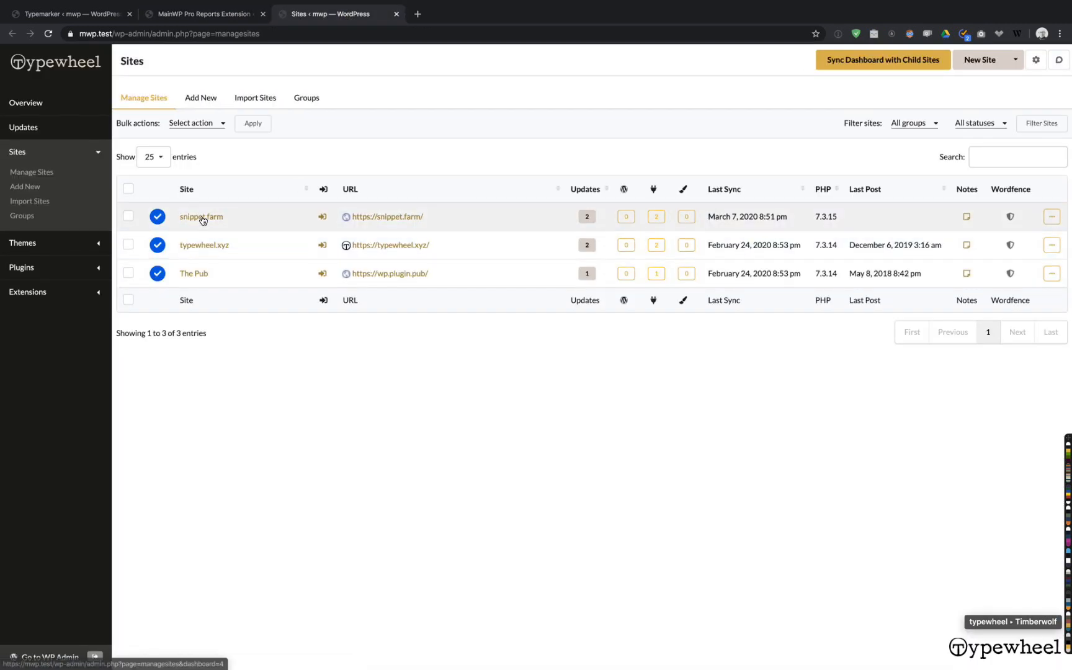
click(202, 217)
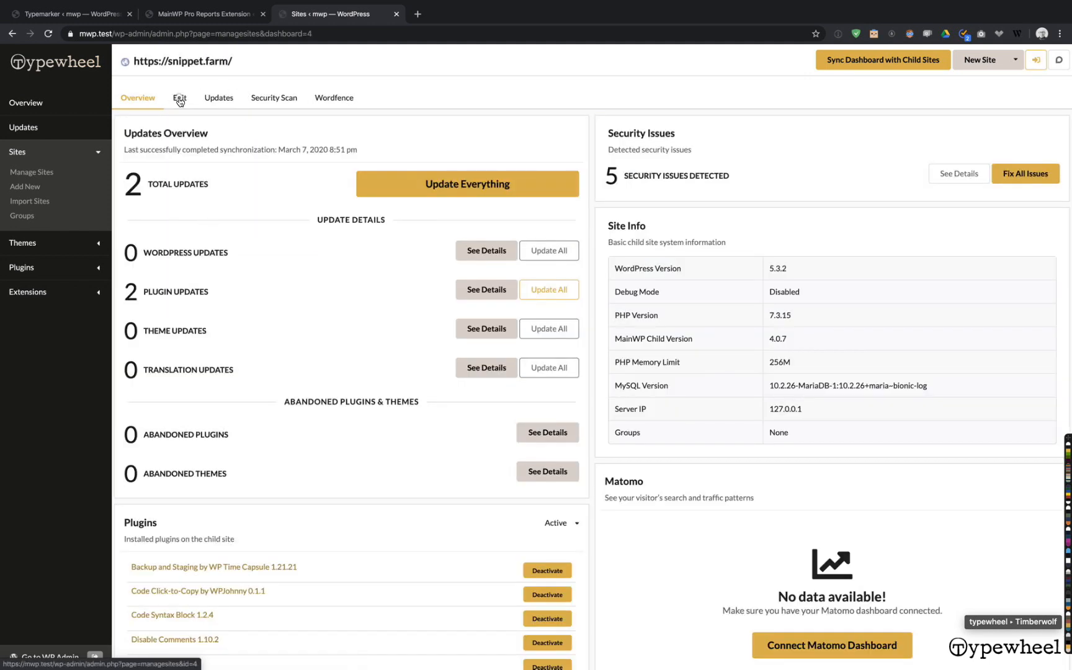
click(179, 100)
Examine the site's Pro Reports tokens, especially the client brand accent and primary colors
scroll(313, 357, down, 15)
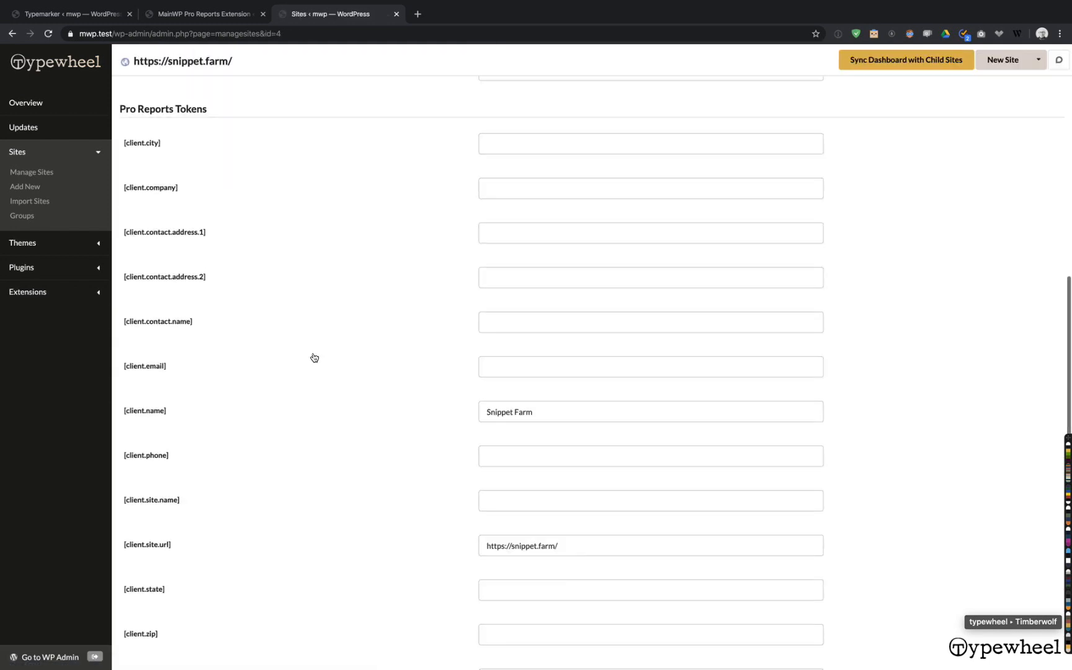
scroll(315, 357, down, 5)
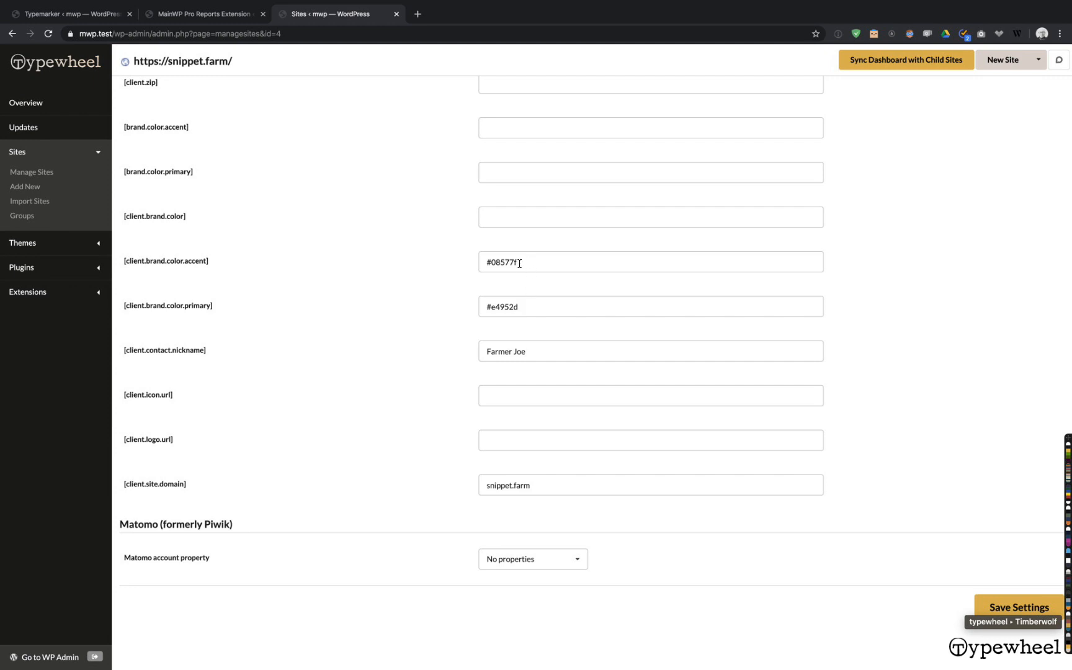
scroll(518, 264, up, 1)
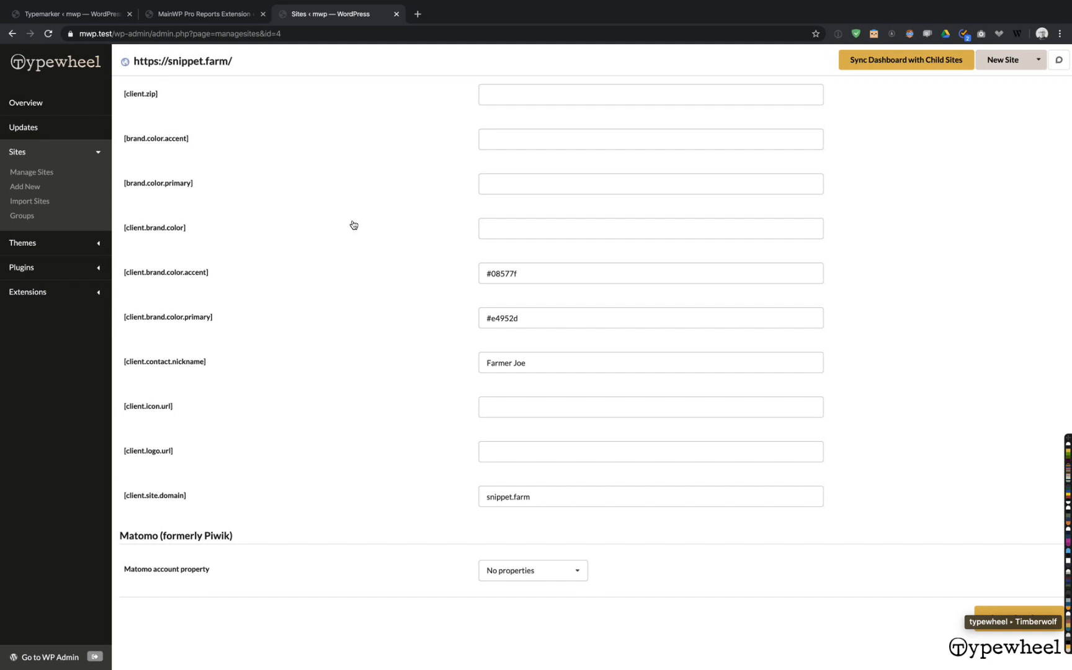
In the Typemarker Pro Reports settings, set the CTA button text to "Review Us" and its link URL to google.com/reviews
key(super+alt+Left)
key(super+alt+Left)
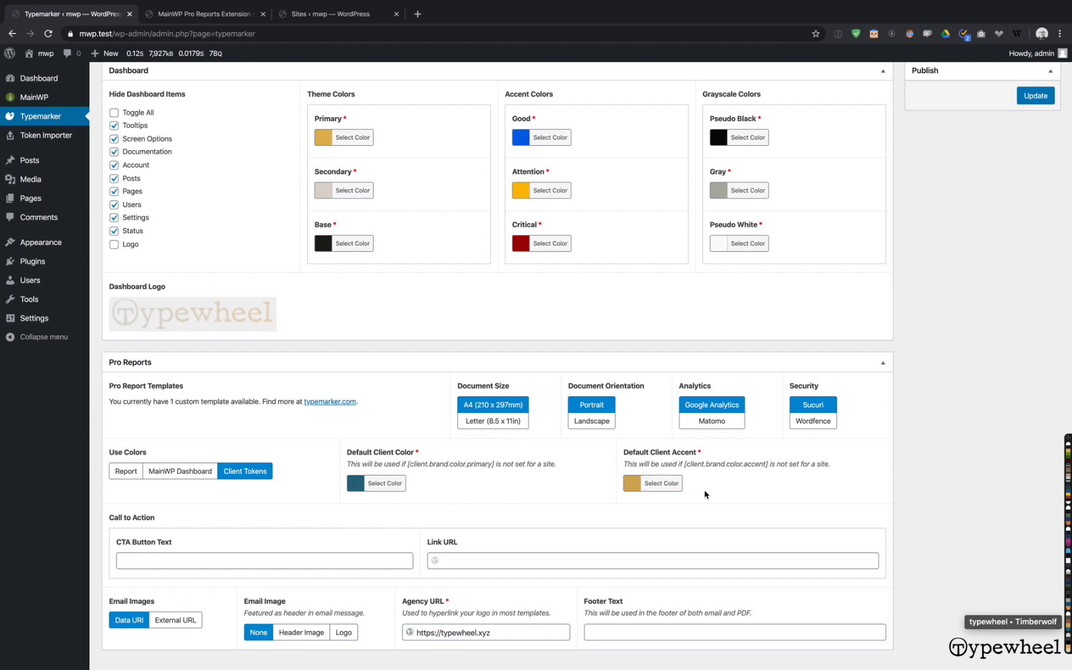
scroll(372, 577, down, 1)
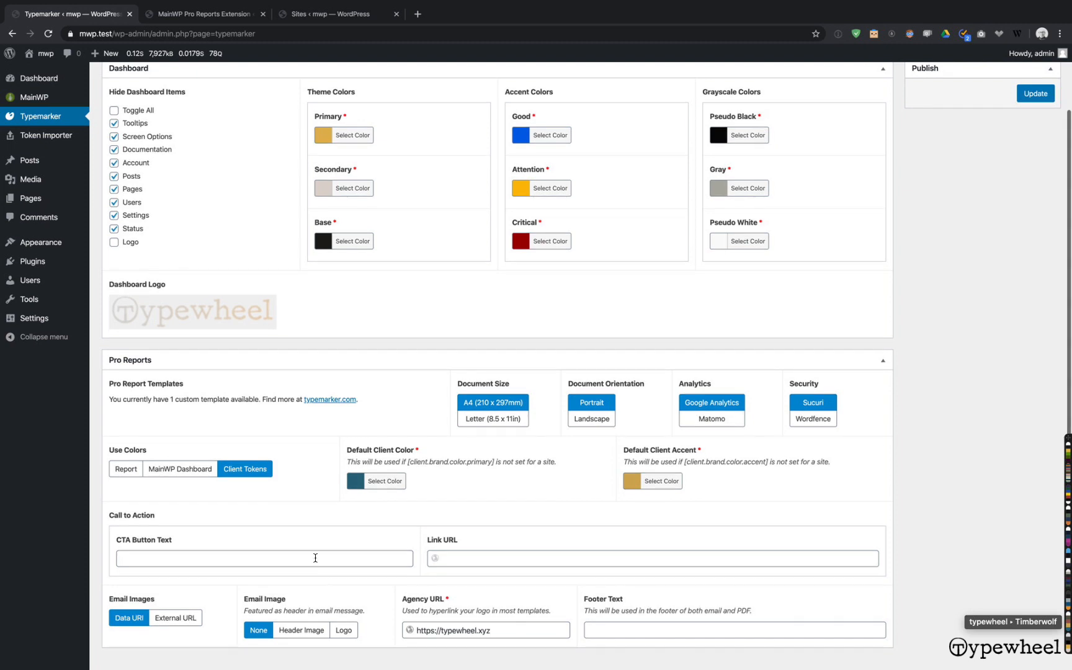
click(315, 556)
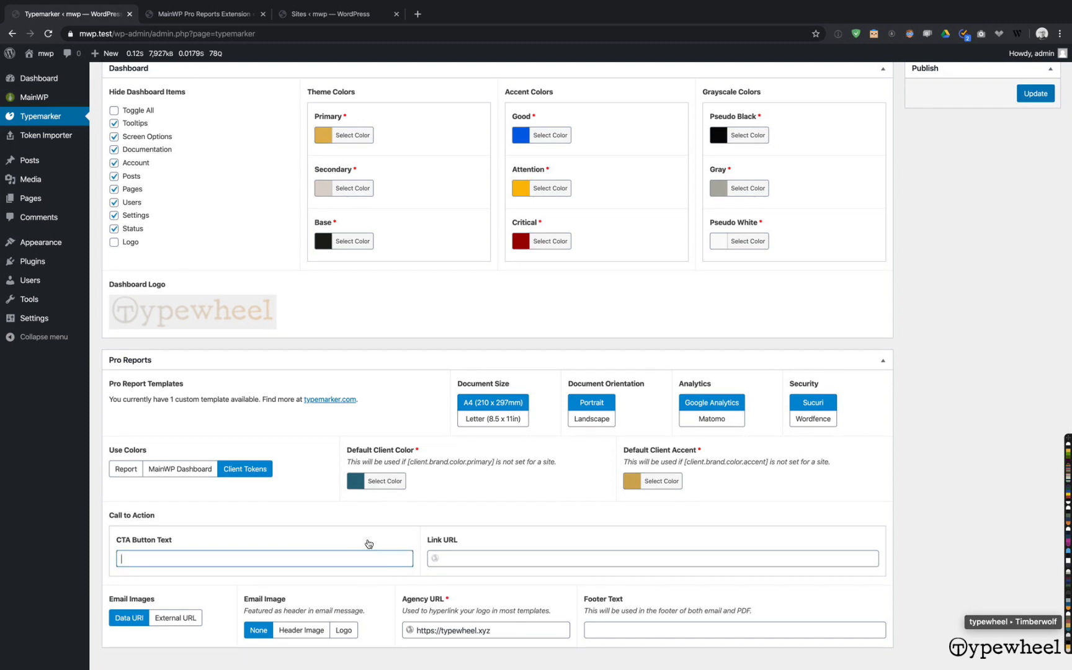
text(Review Us)
click(464, 557)
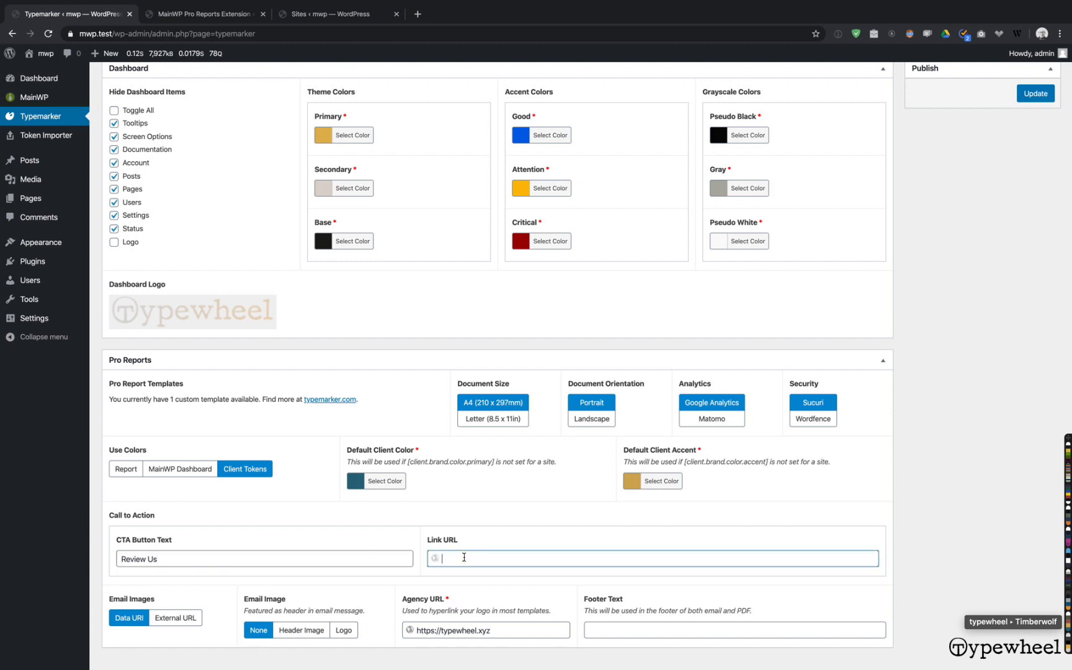
text(google.com/reviews)
click(908, 555)
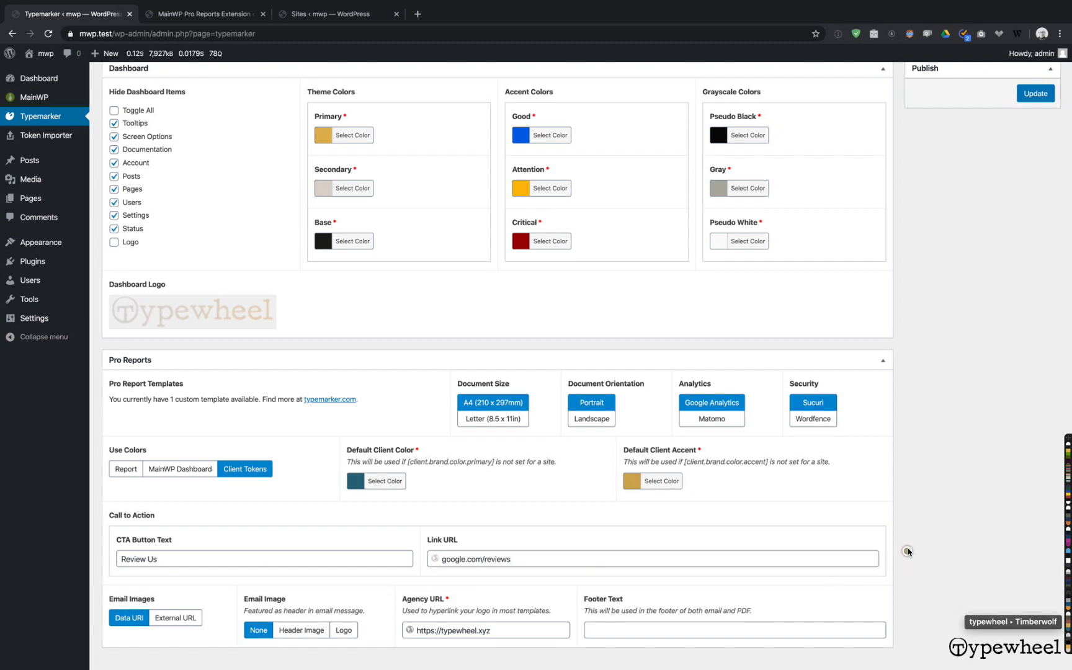
click(524, 559)
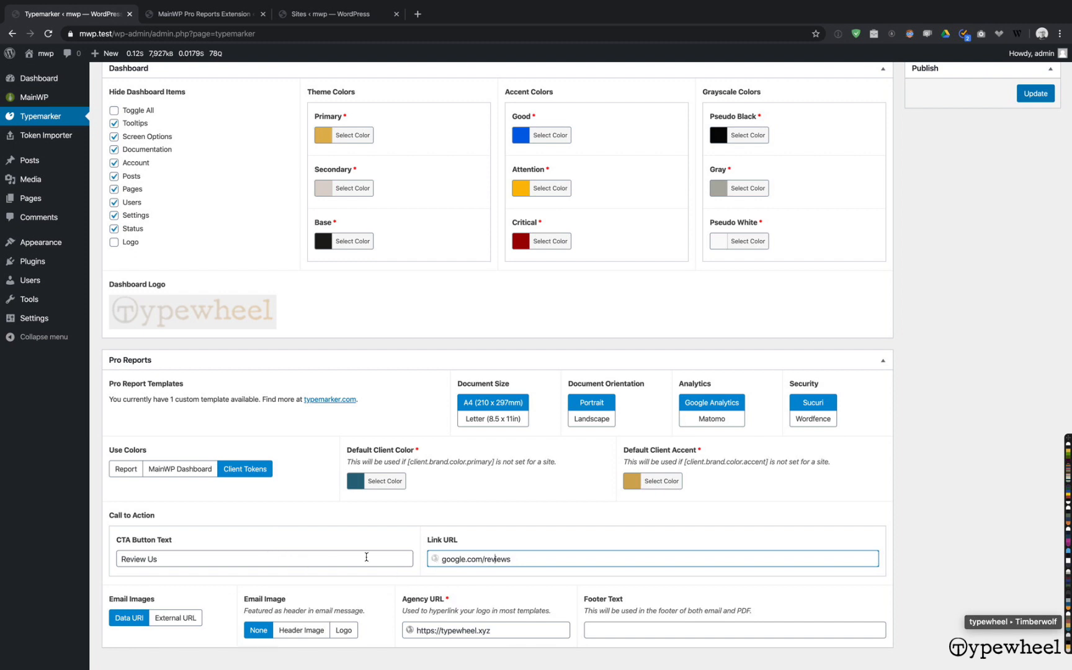
click(347, 558)
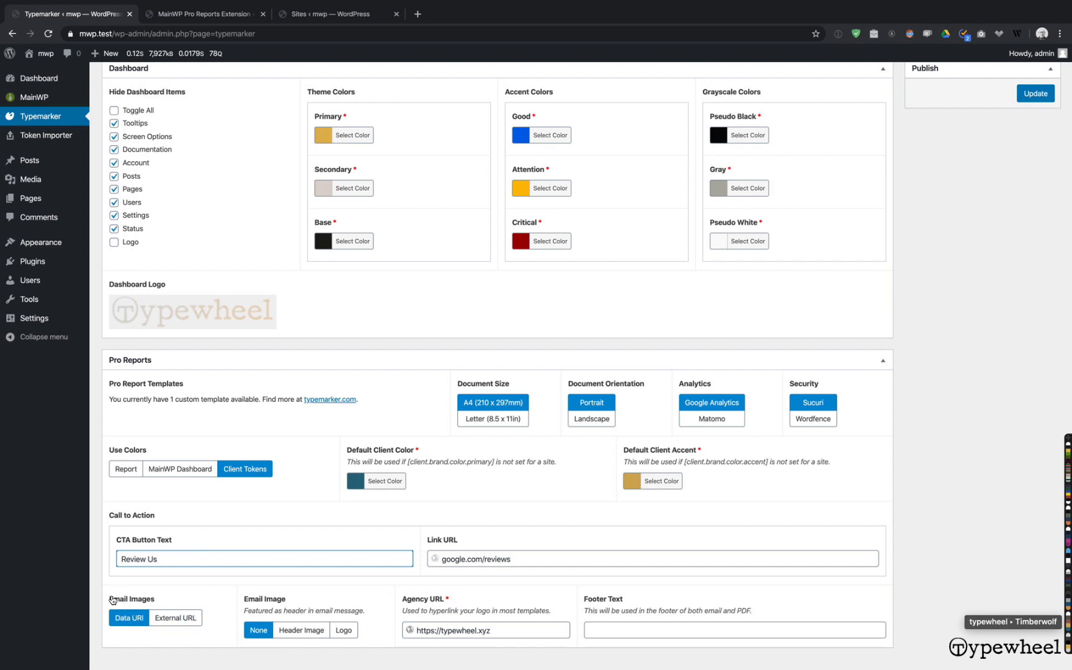
Try External URL for the Email Images option and set it back to Data URI
click(192, 619)
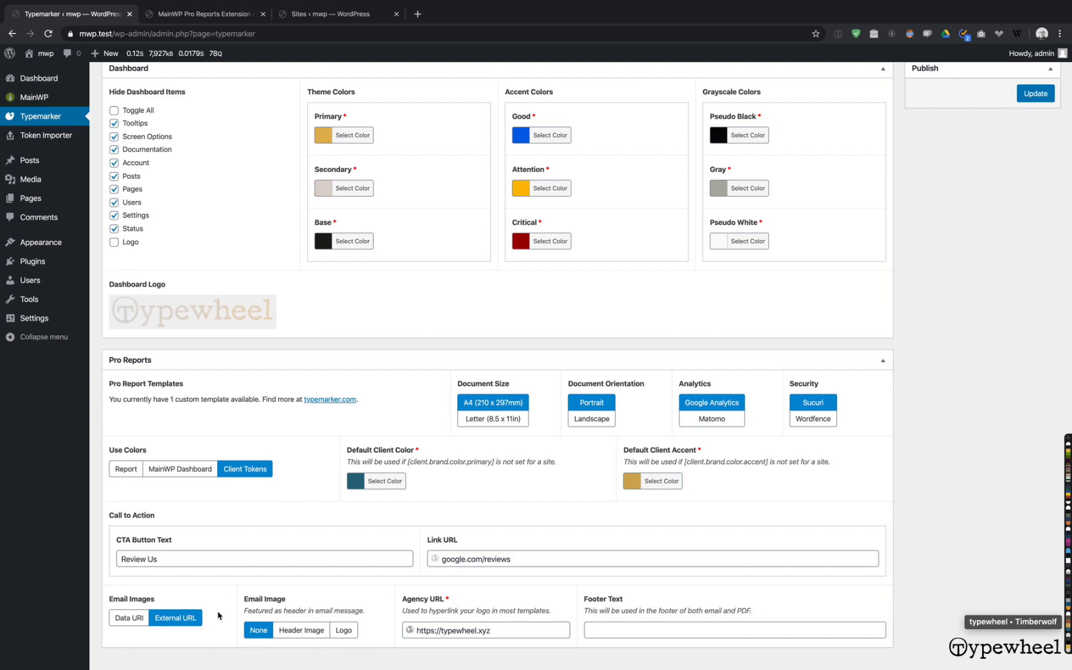
click(132, 619)
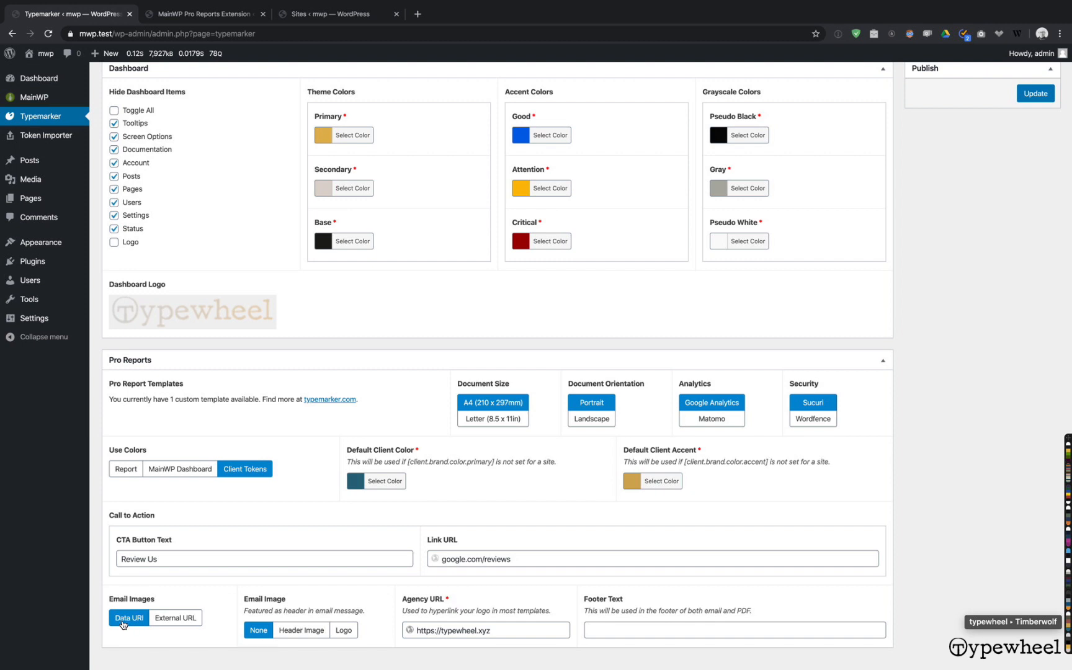
click(129, 620)
Return to the Testing BMMWPD report and view its Personal Branding logo and header image
key(super+alt+Right)
key(super+alt+Right)
key(super+alt+Left)
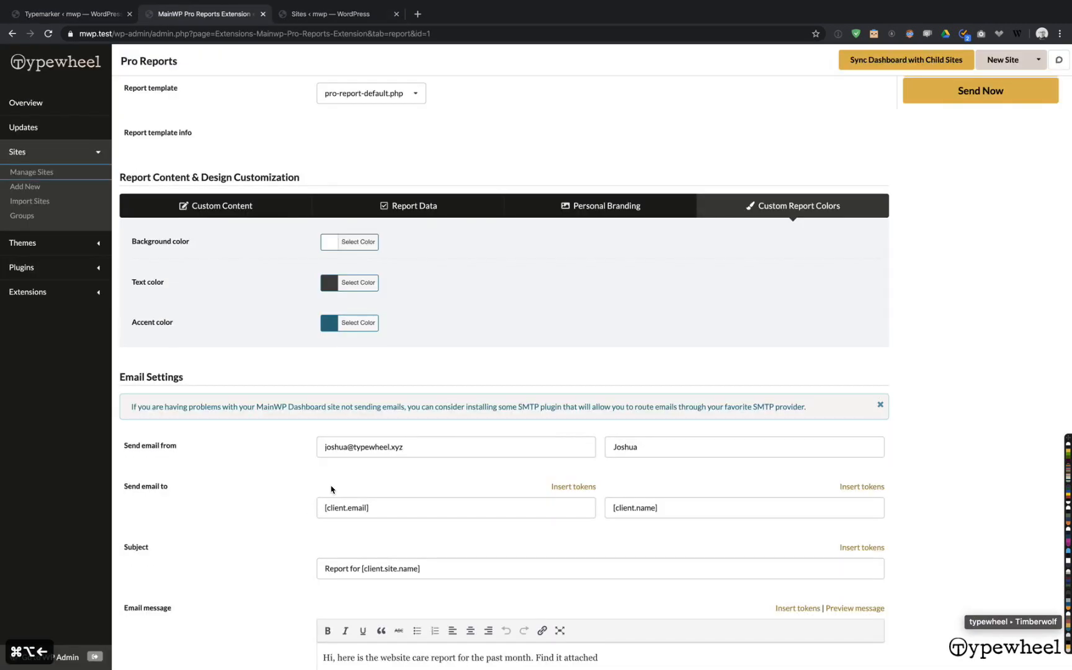
click(576, 207)
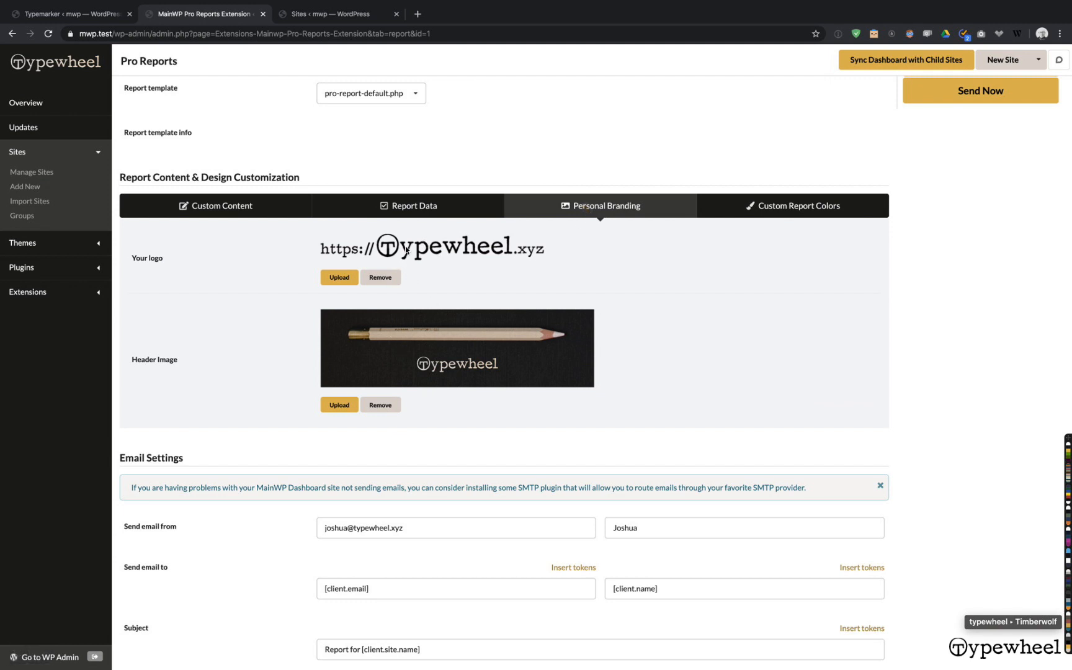
Set the Typemarker Email Image option to Logo and compare it with the logo in the report's Personal Branding
key(super+alt+Left)
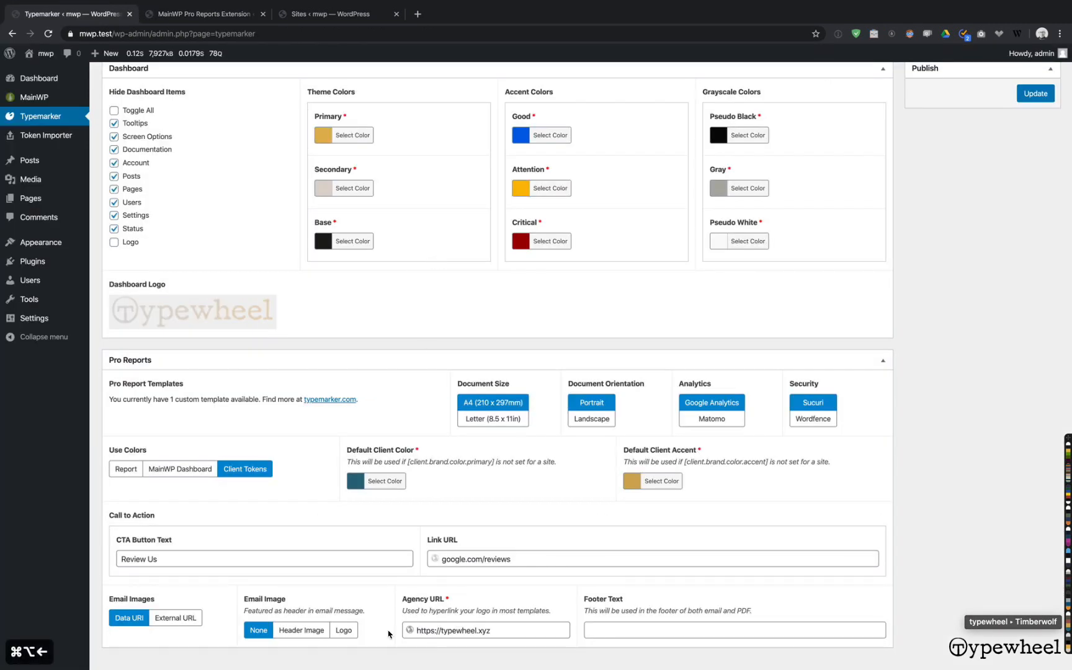
click(344, 631)
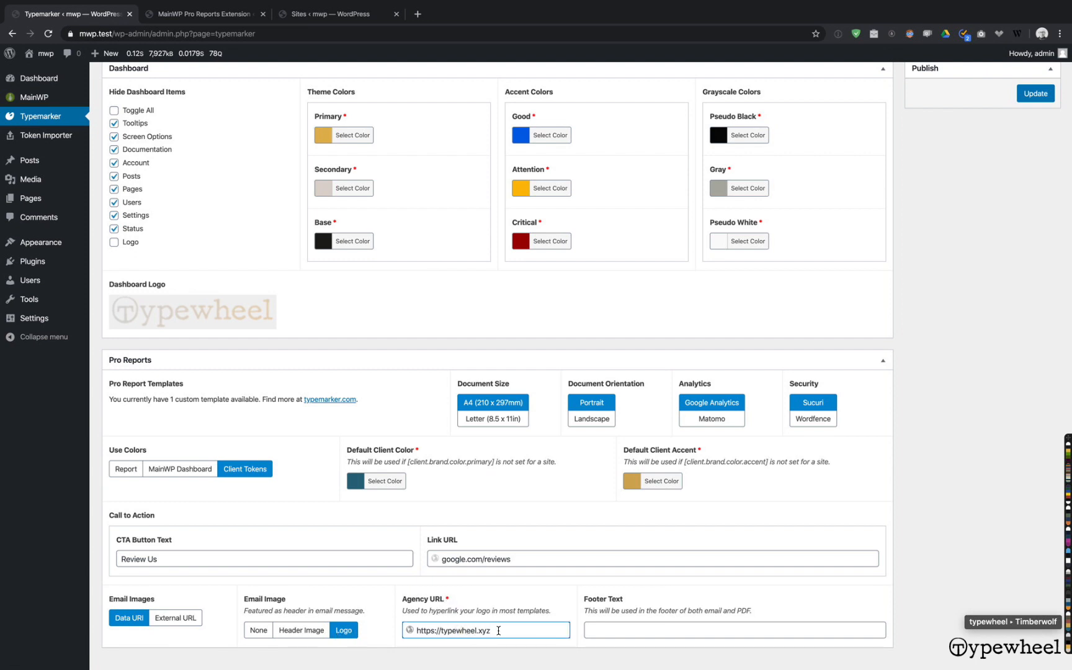
key(super+alt+Right)
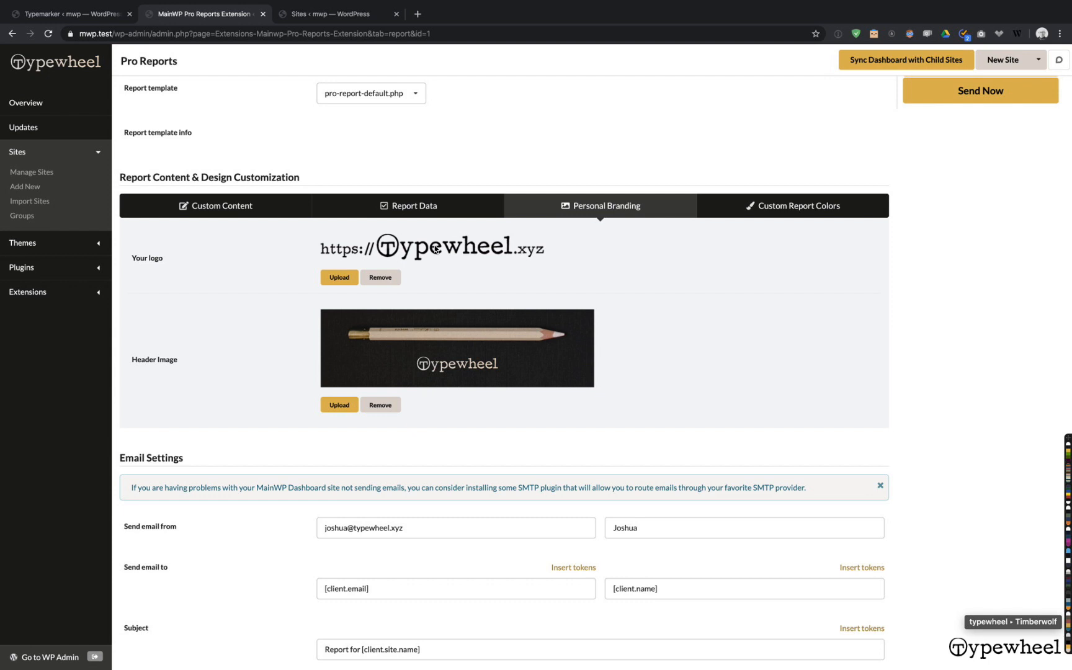
key(super+alt+Left)
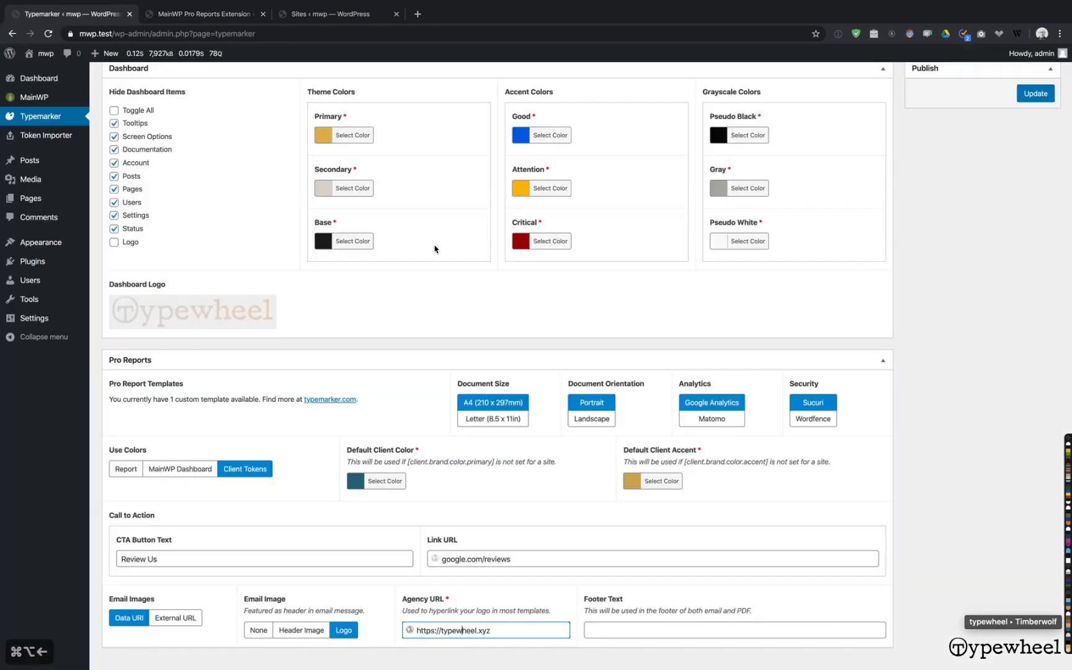
Set the Pro Reports footer text to "Thank you for partnering with us." and try to save the Typemarker settings
click(676, 631)
text(Thank you for partnering with us.)
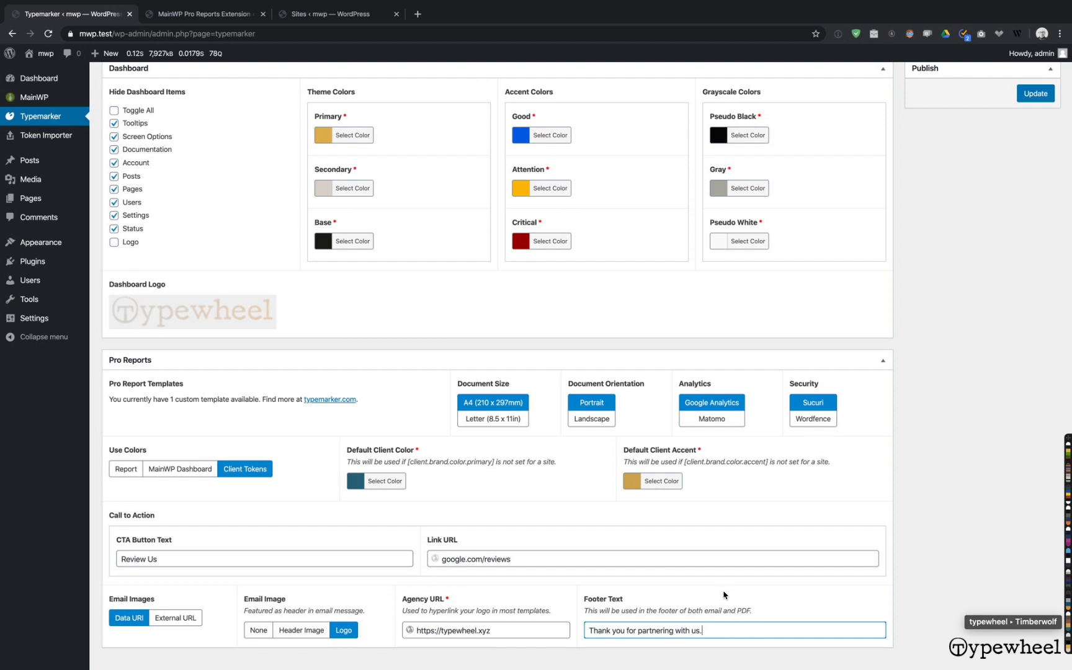
scroll(1011, 168, up, 1)
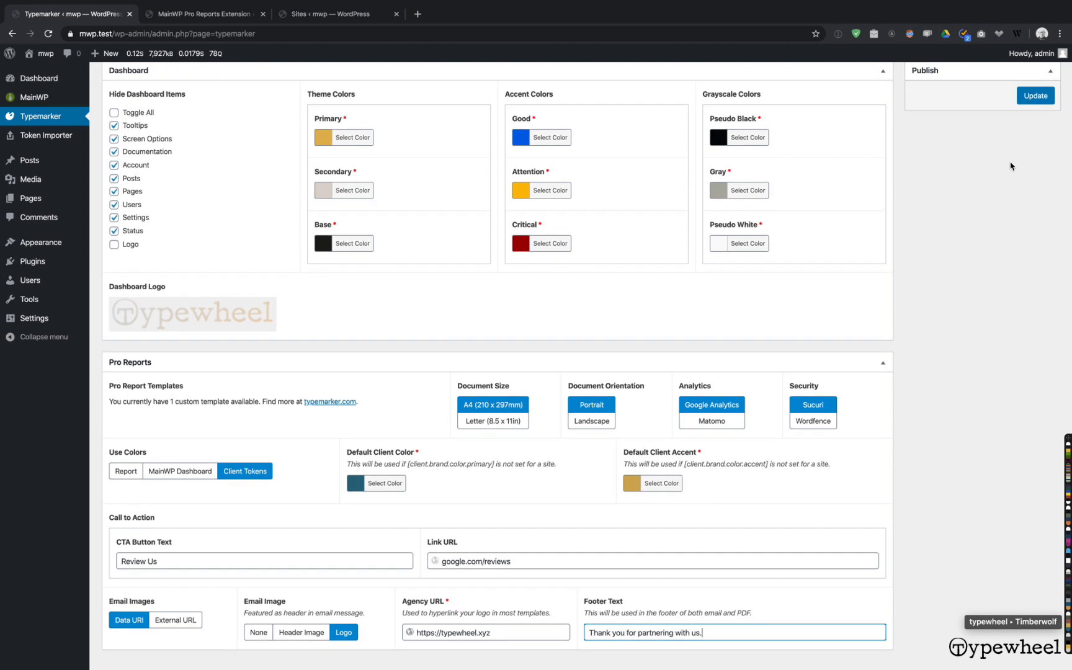
click(1035, 96)
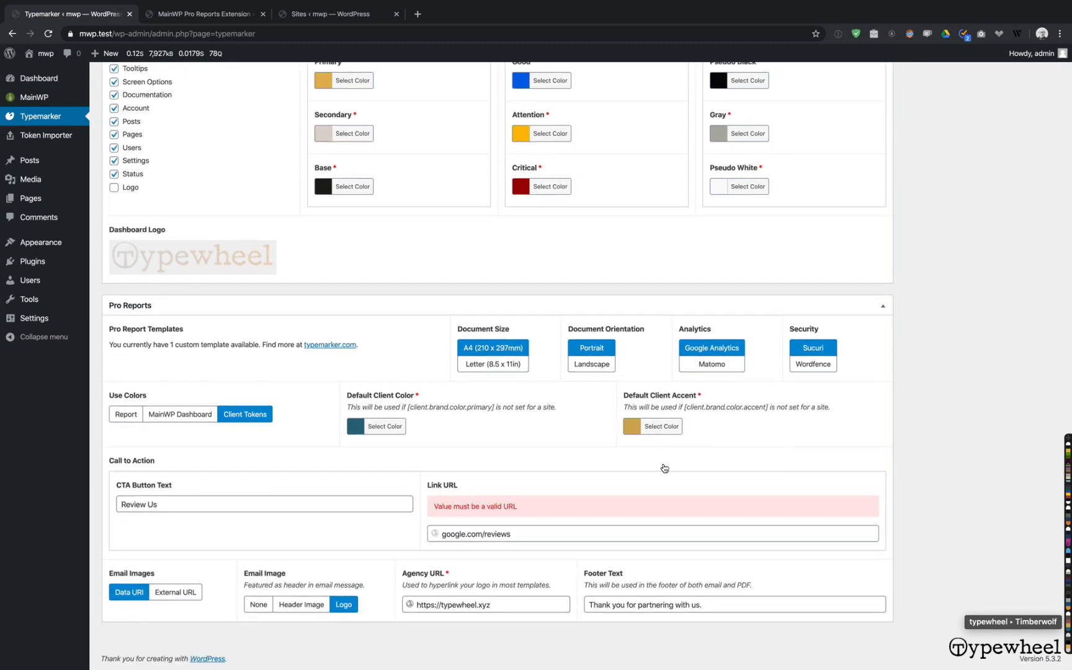
click(530, 535)
key(super+Left)
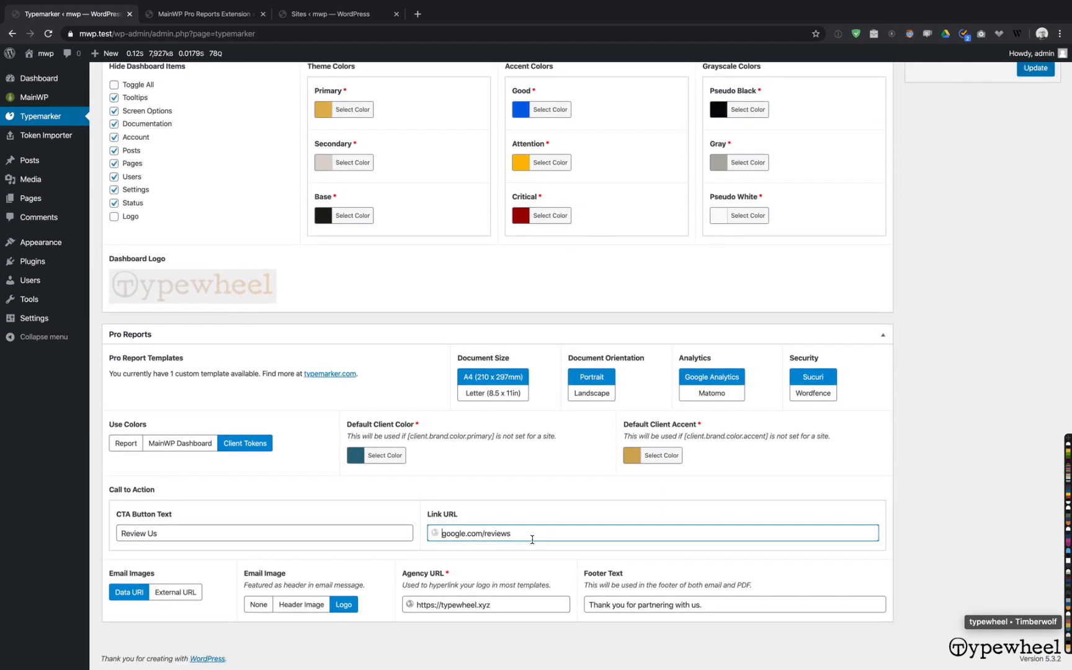
text(https://)
click(1027, 76)
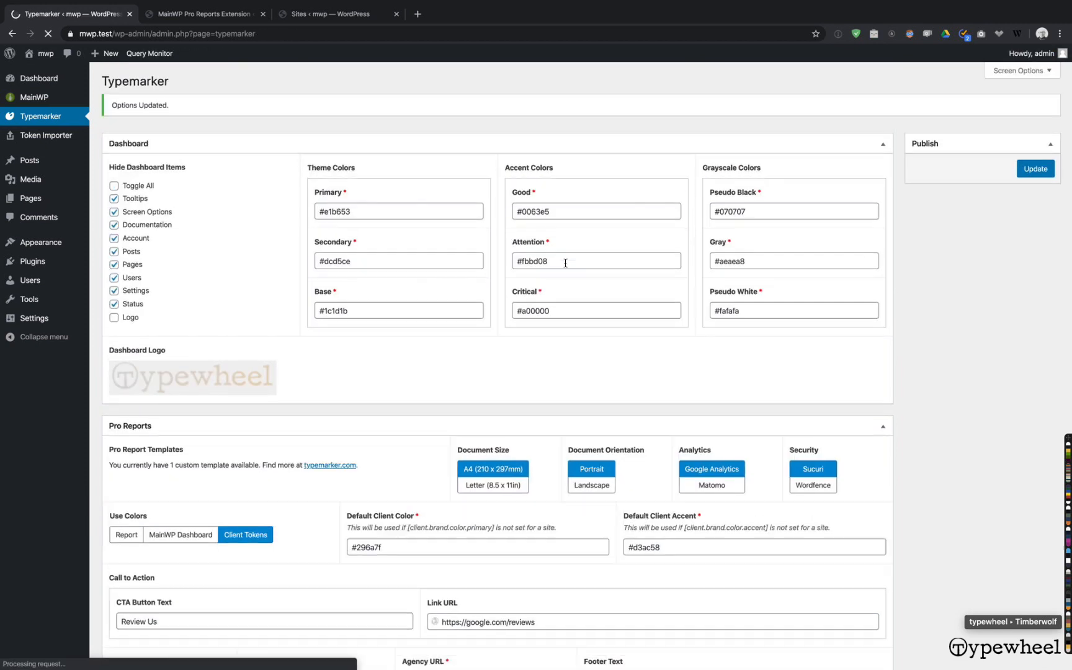
scroll(902, 327, down, 3)
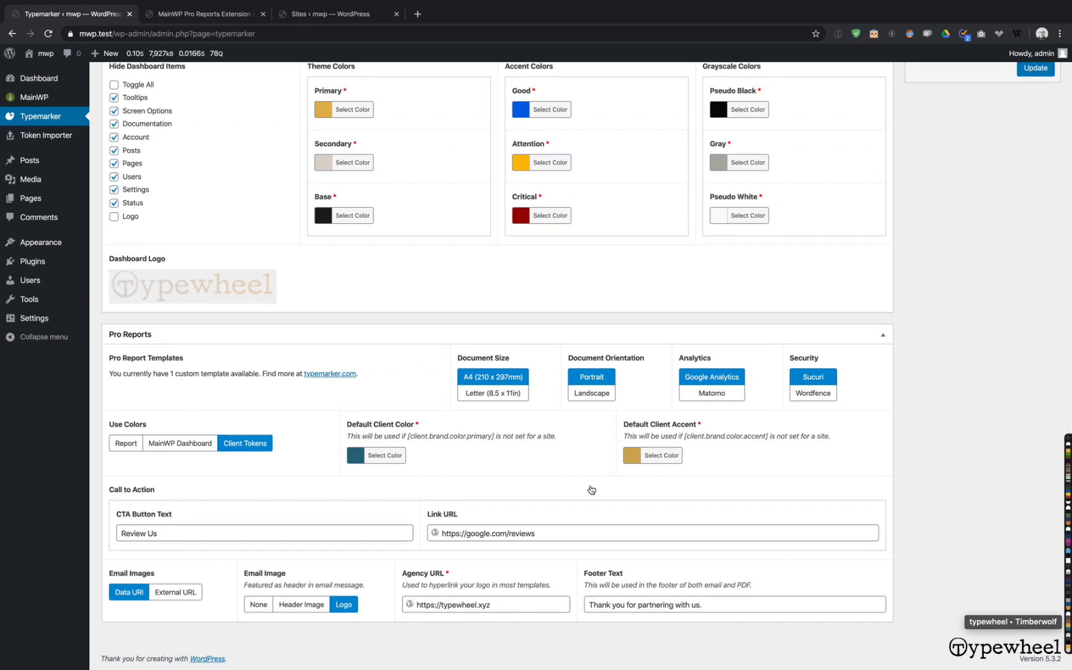
In the Testing BMMWPD report, select the typewheel.xyz site in place of The Pub
click(222, 19)
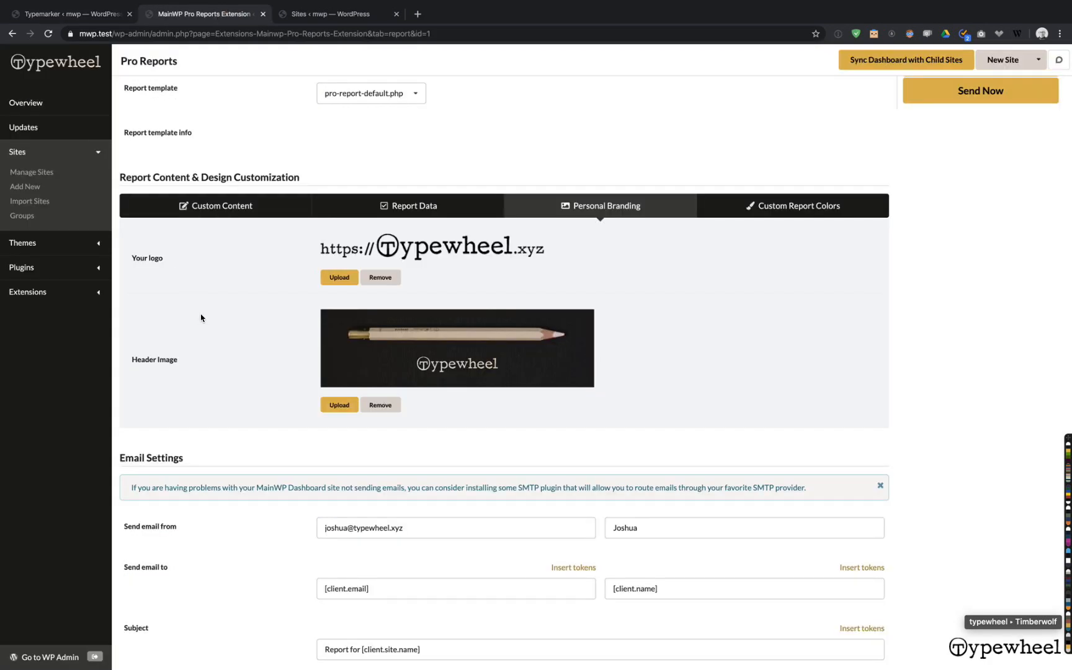
scroll(709, 392, up, 5)
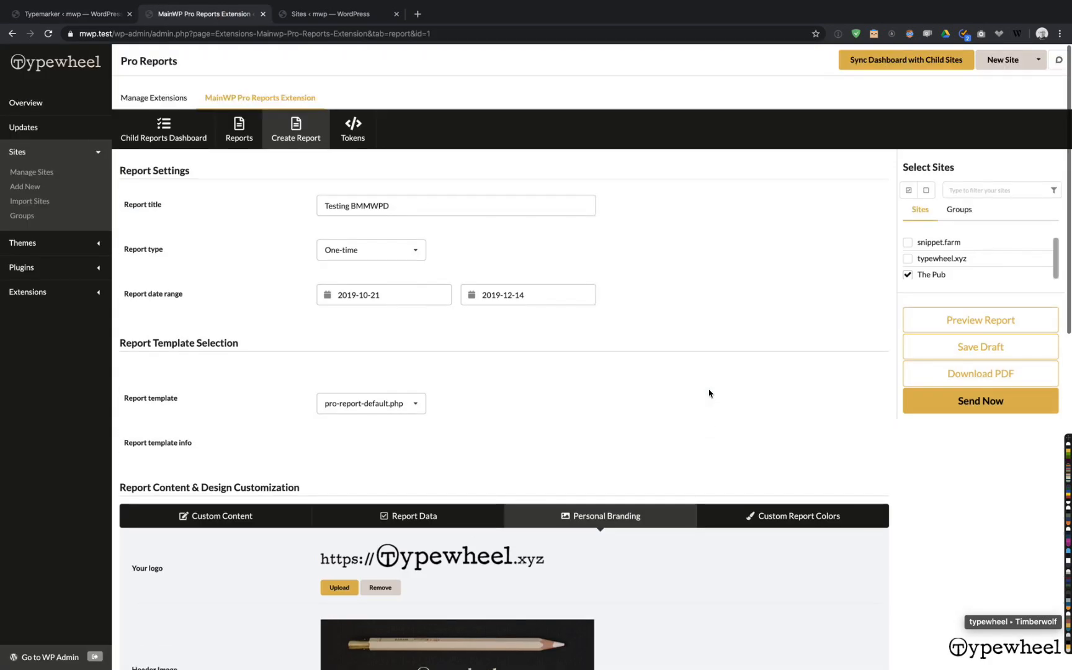
scroll(709, 392, down, 5)
scroll(785, 257, up, 5)
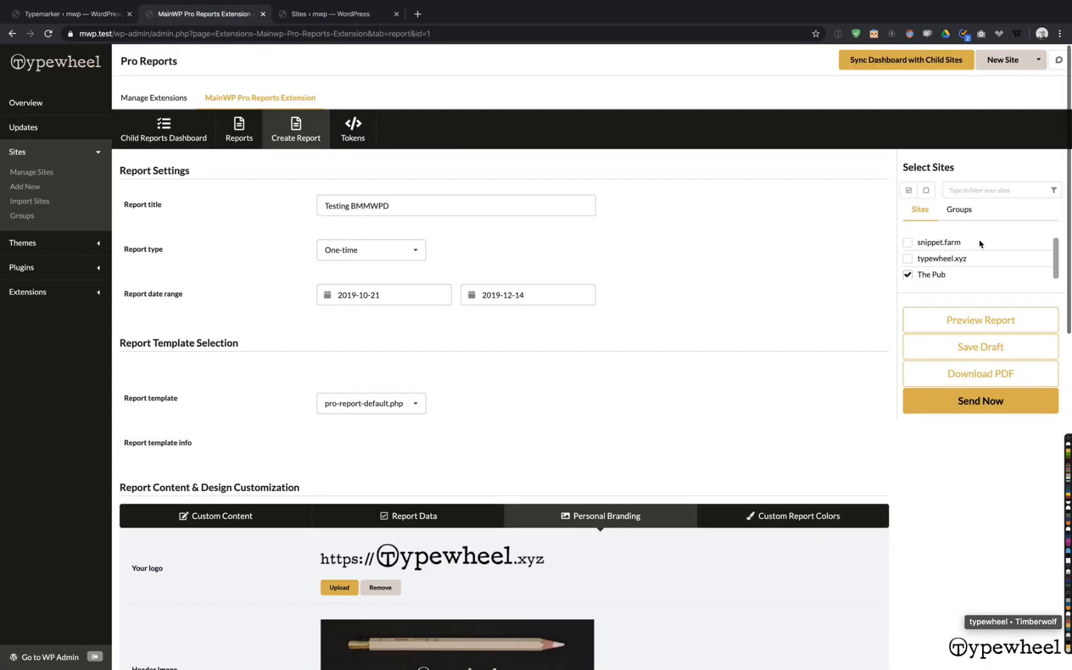
click(909, 260)
click(907, 274)
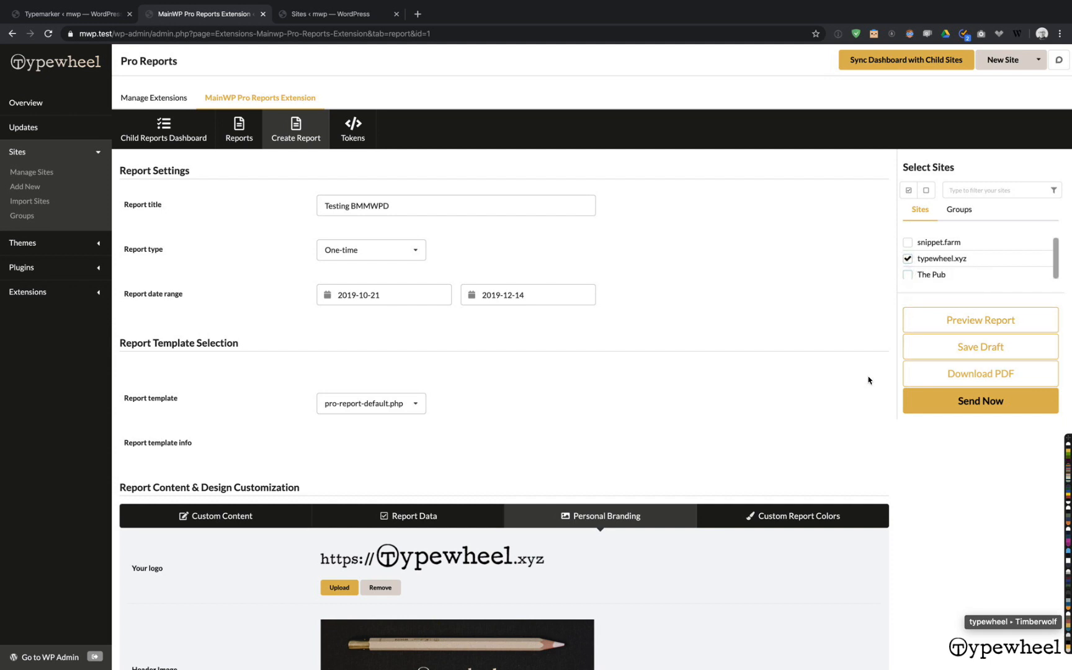
Review the report templates available for the Testing BMMWPD report
scroll(712, 401, down, 2)
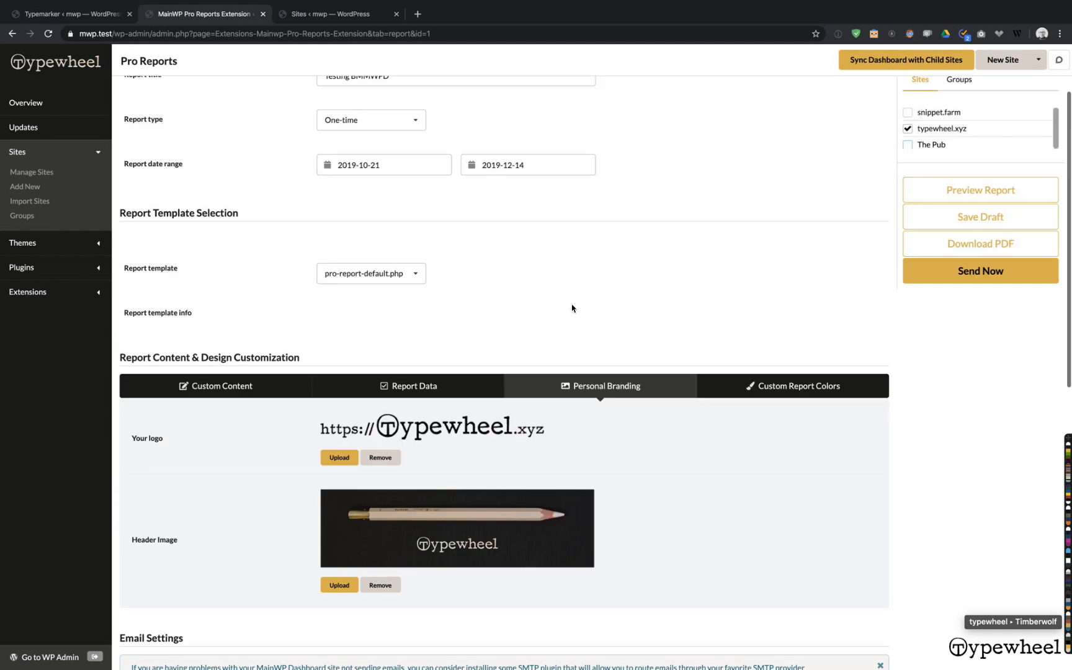
click(384, 273)
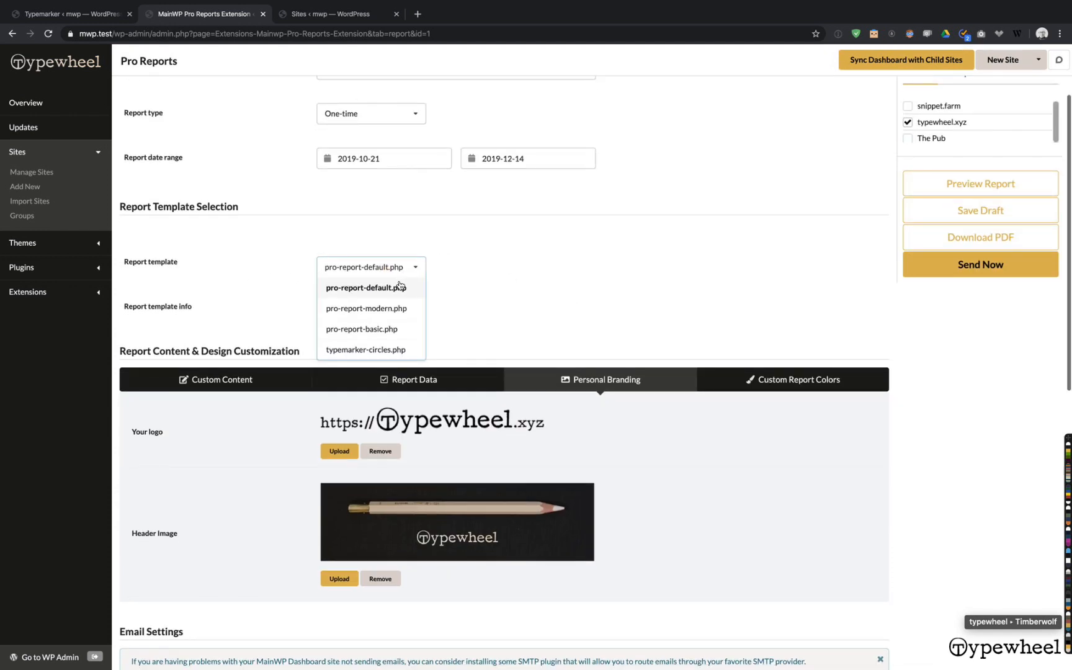
scroll(391, 307, down, 1)
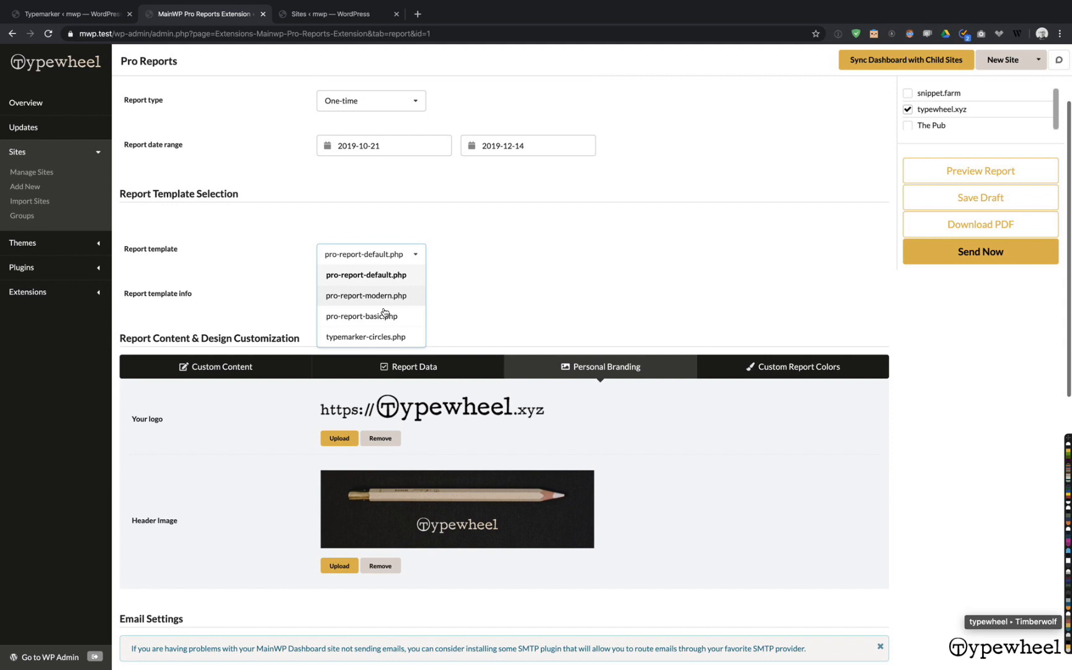
click(448, 276)
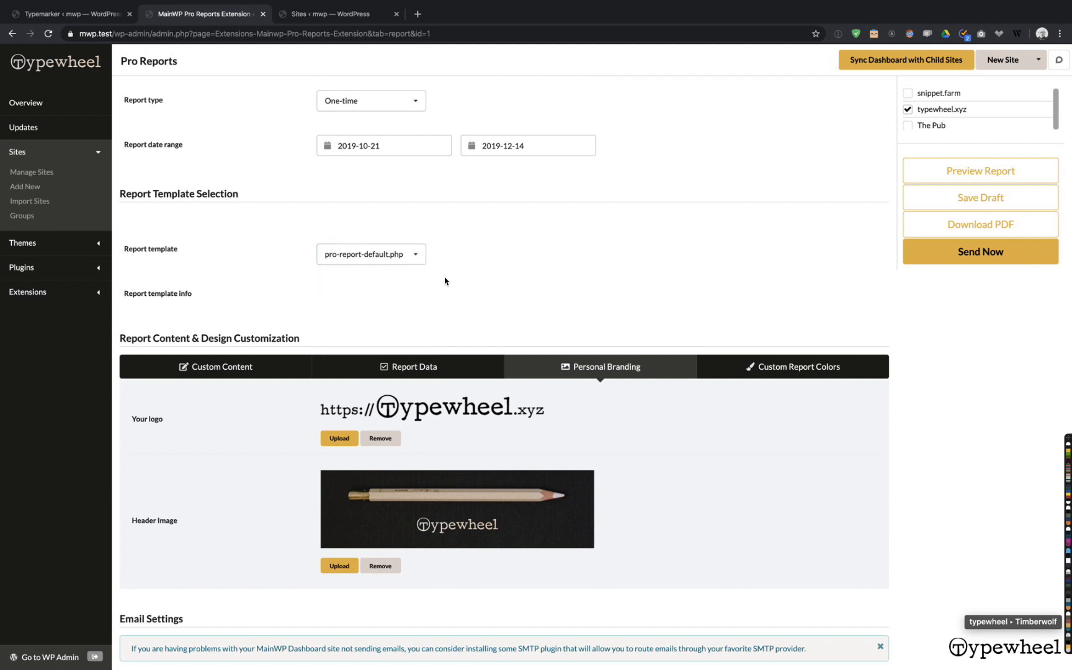
click(418, 260)
click(473, 258)
click(735, 11)
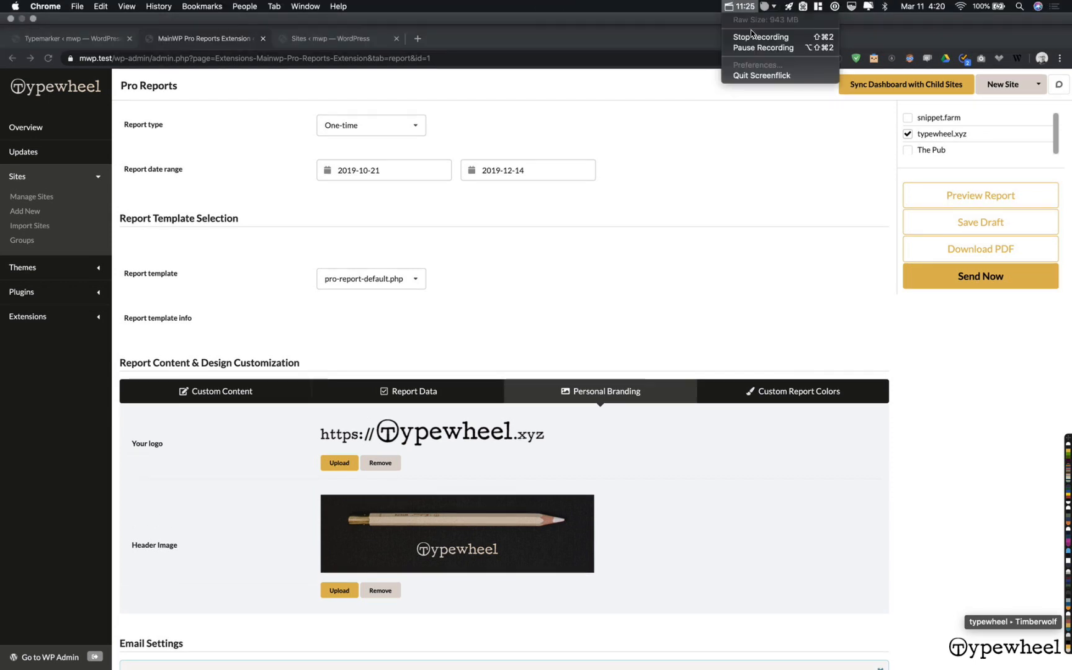
click(754, 48)
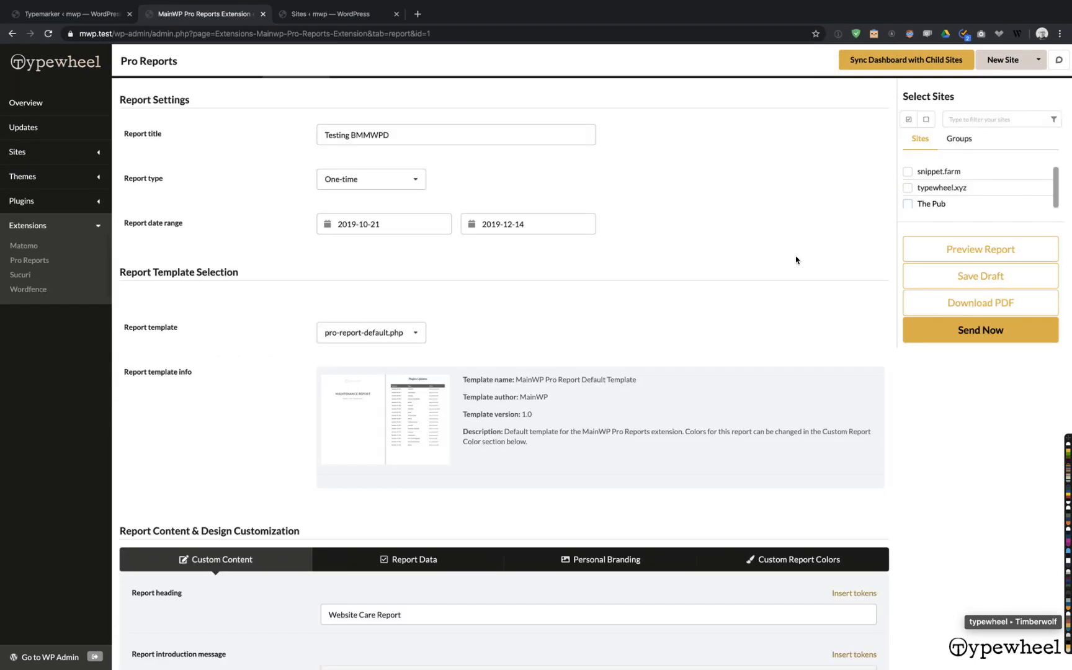
Select the typewheel.xyz site, set the report template to typemarker-roti.php, save the report as a draft and check its template info
click(908, 188)
click(416, 339)
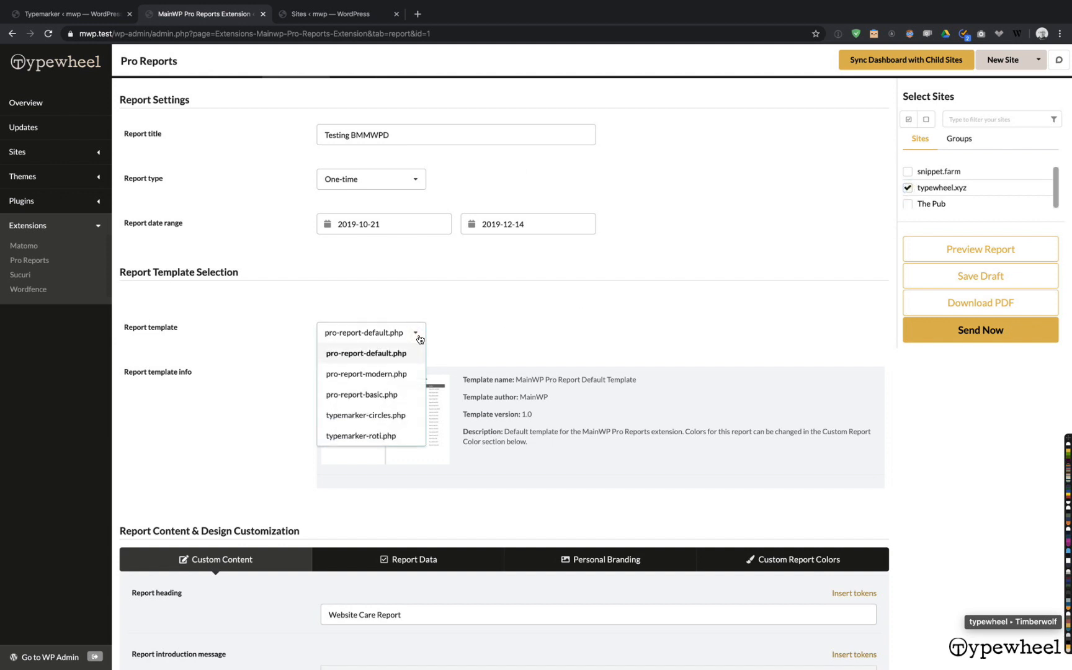
click(351, 436)
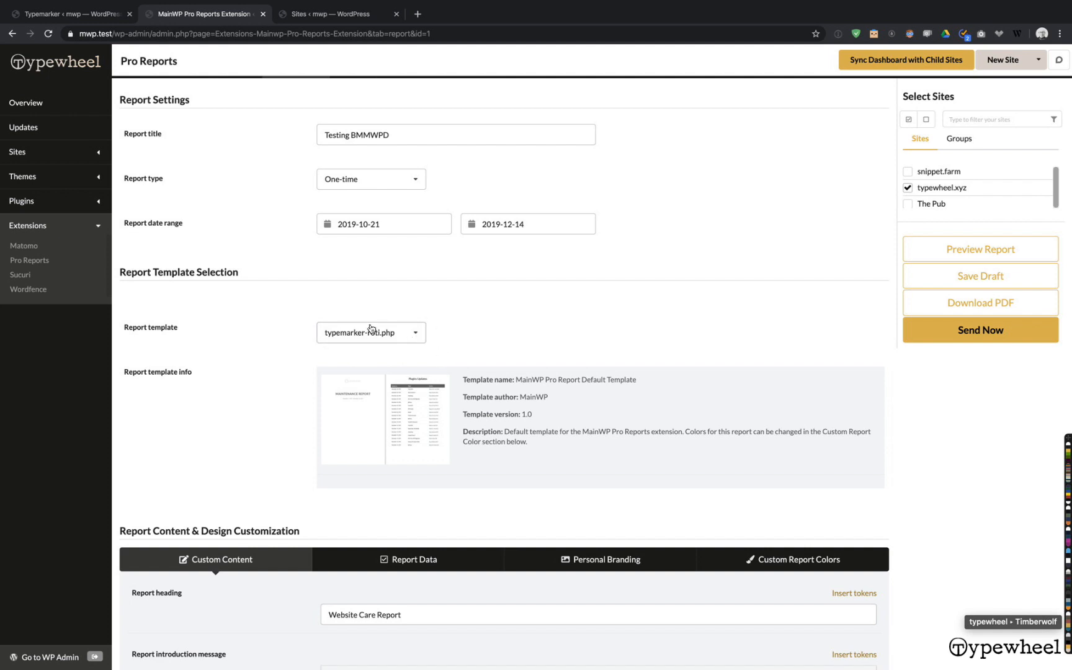
click(937, 278)
scroll(688, 339, down, 5)
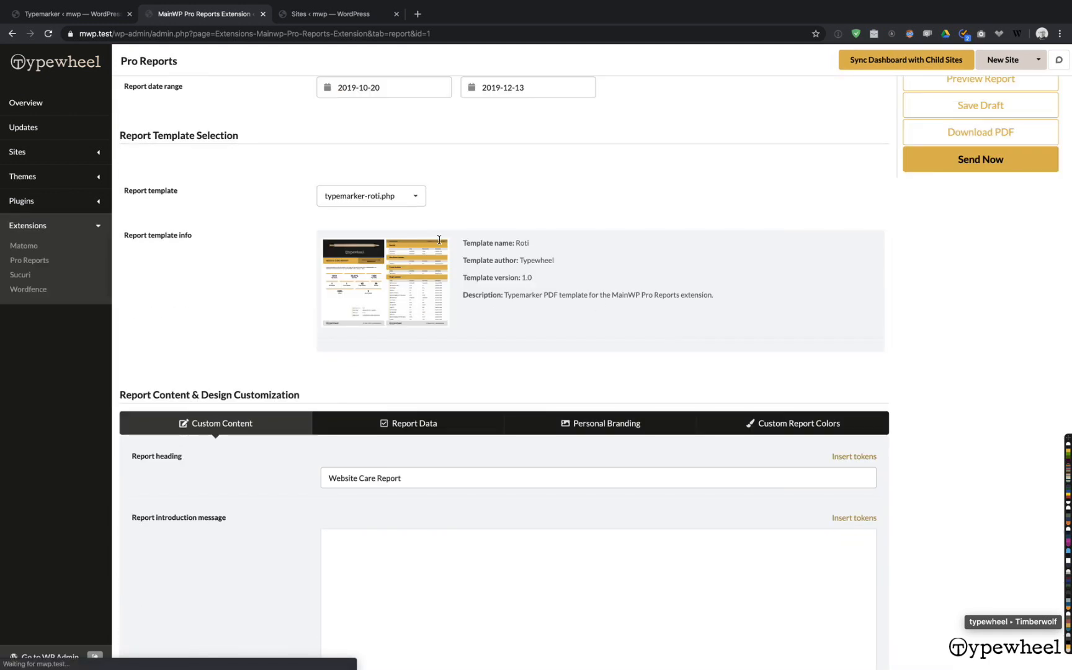
scroll(897, 215, up, 2)
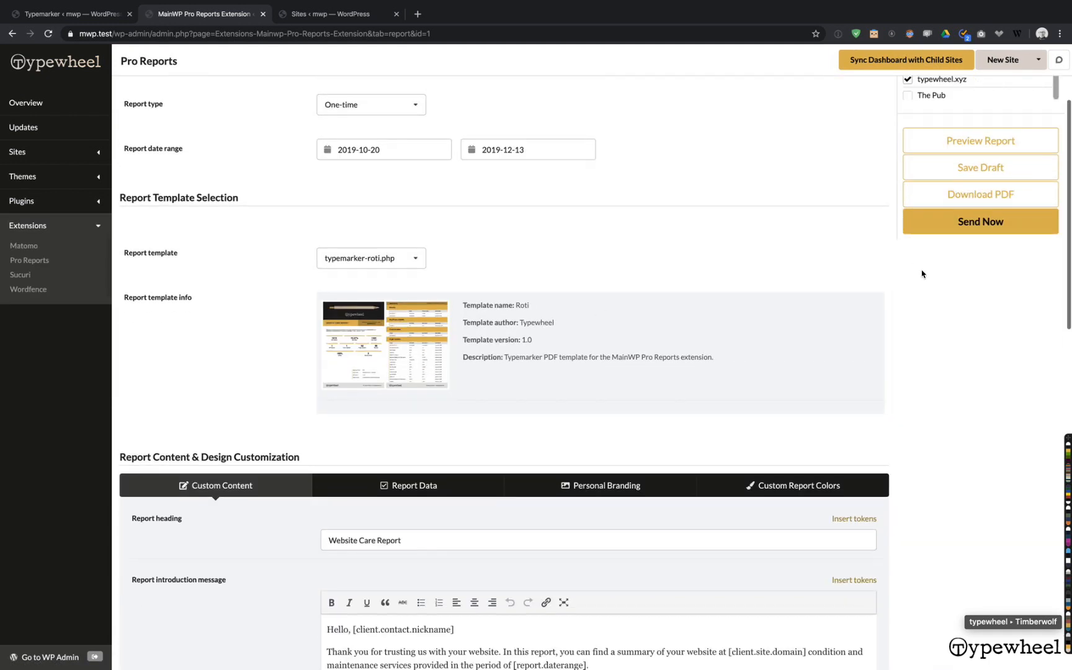
Start sending the report immediately and cancel at the confirmation
scroll(921, 307, down, 2)
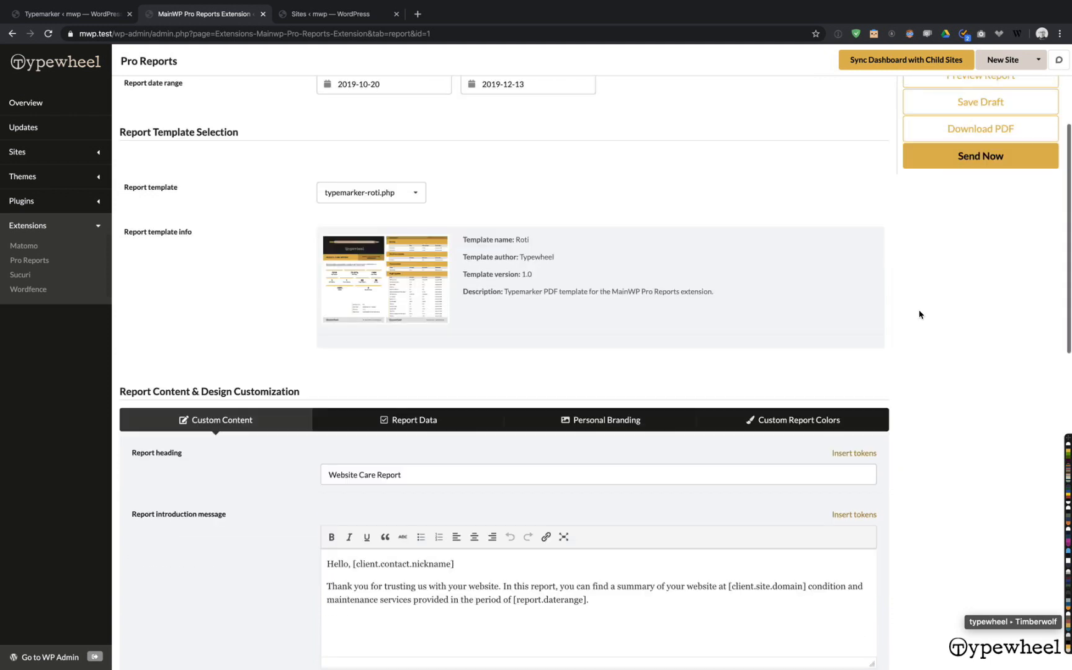
click(941, 164)
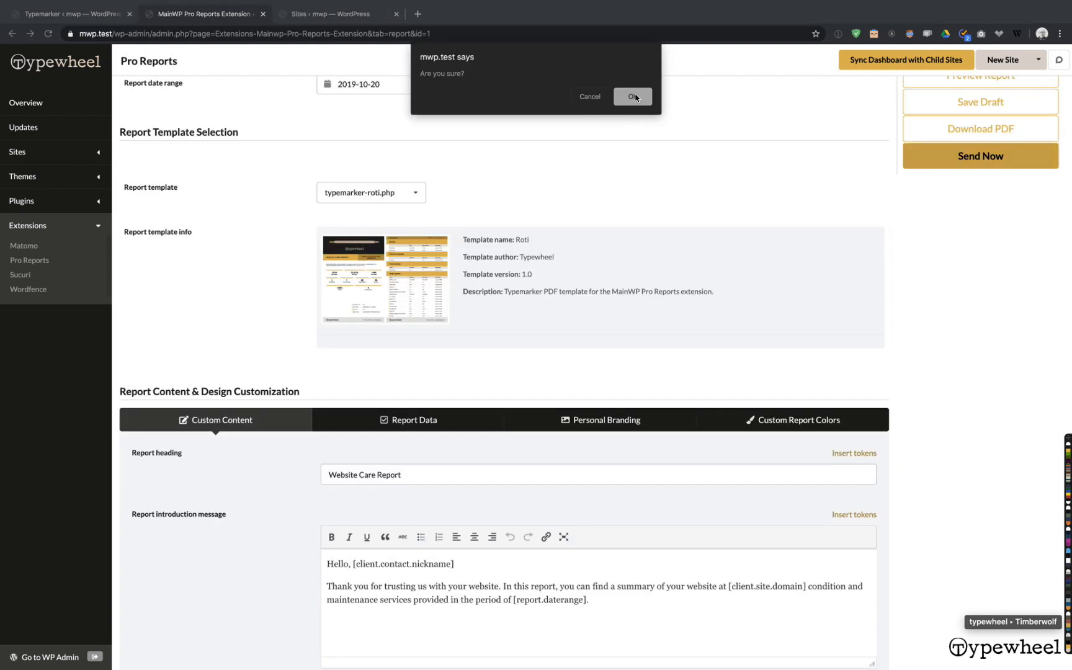
click(602, 100)
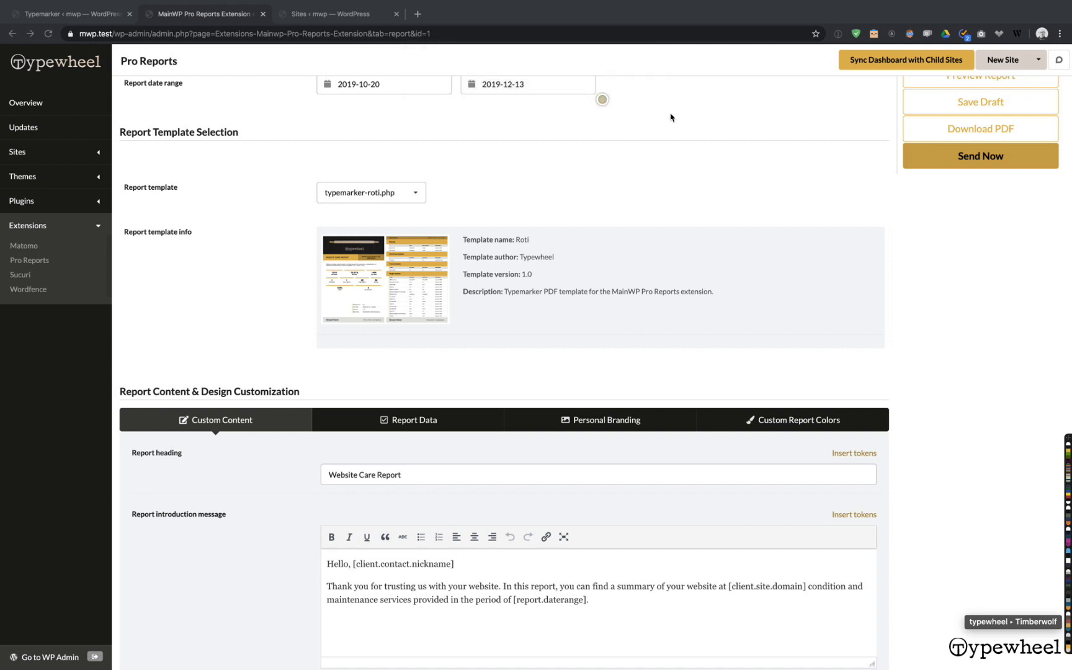
Download the typewheel.xyz report as a PDF, look through it in Preview and close it
scroll(956, 294, up, 2)
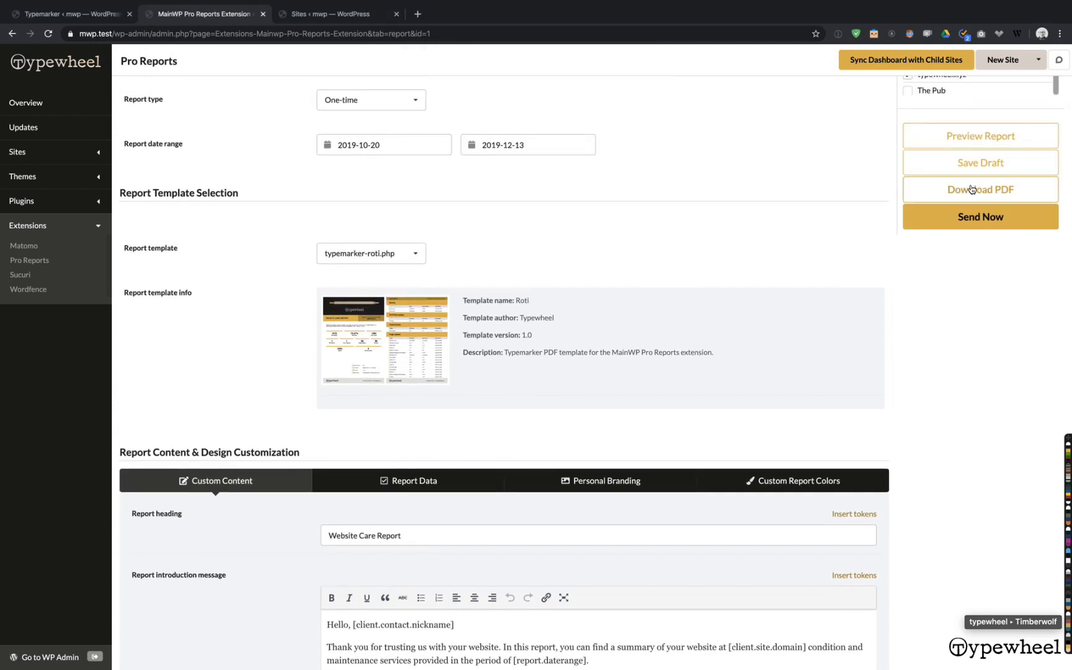
click(976, 192)
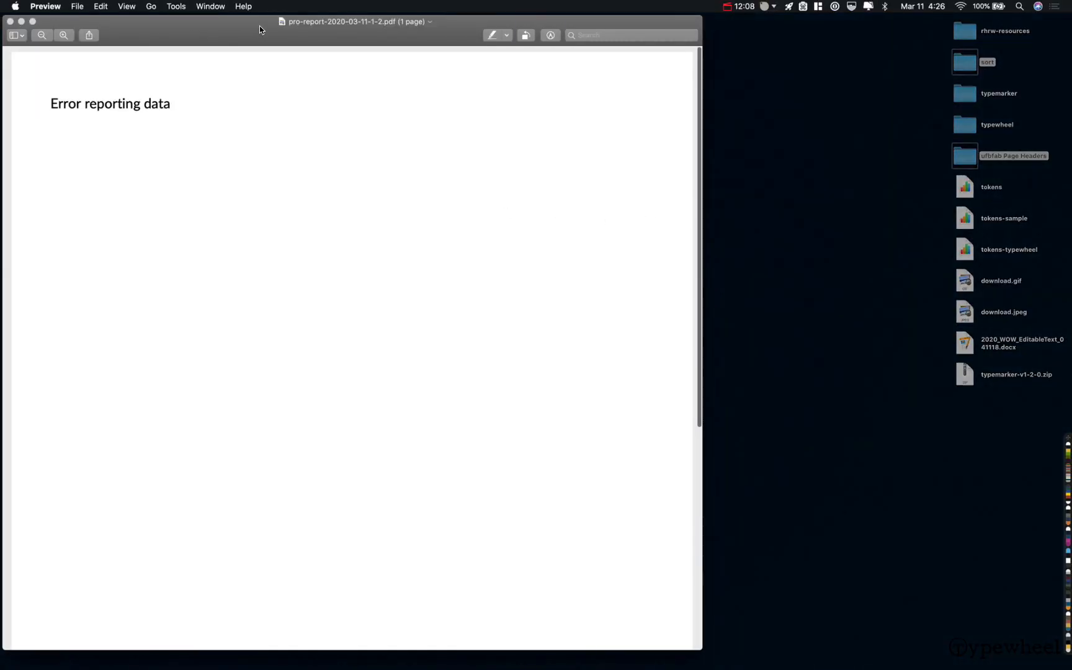
scroll(366, 147, down, 4)
scroll(366, 148, up, 4)
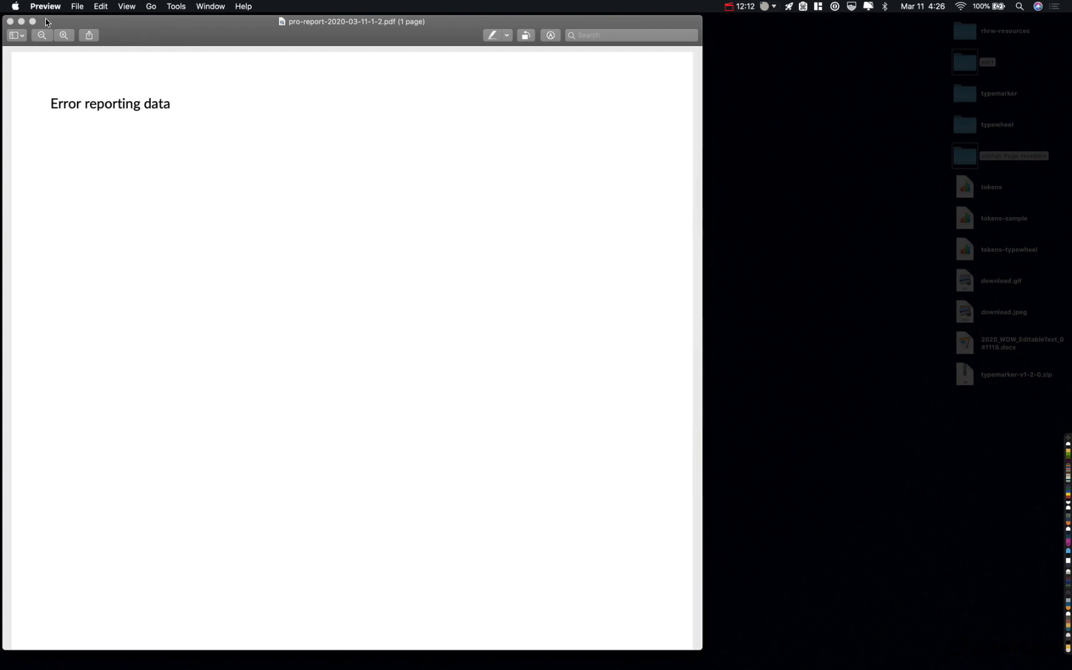
click(10, 23)
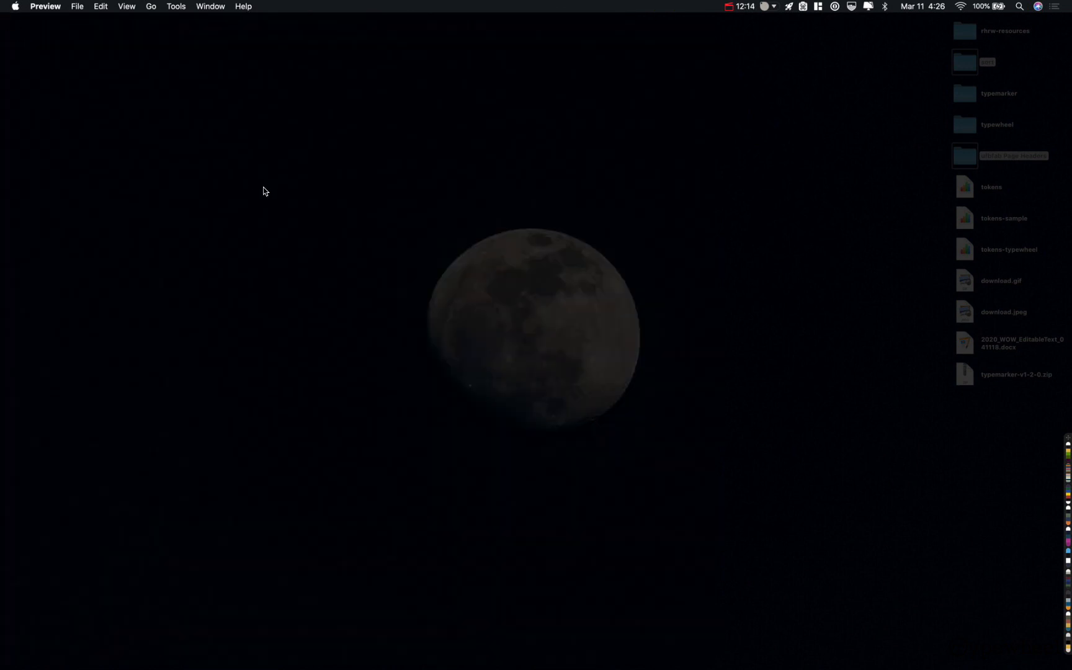
Return to the report in Chrome, select The Pub in place of typewheel.xyz and download its report as a PDF
key(ctrl+Right)
click(908, 258)
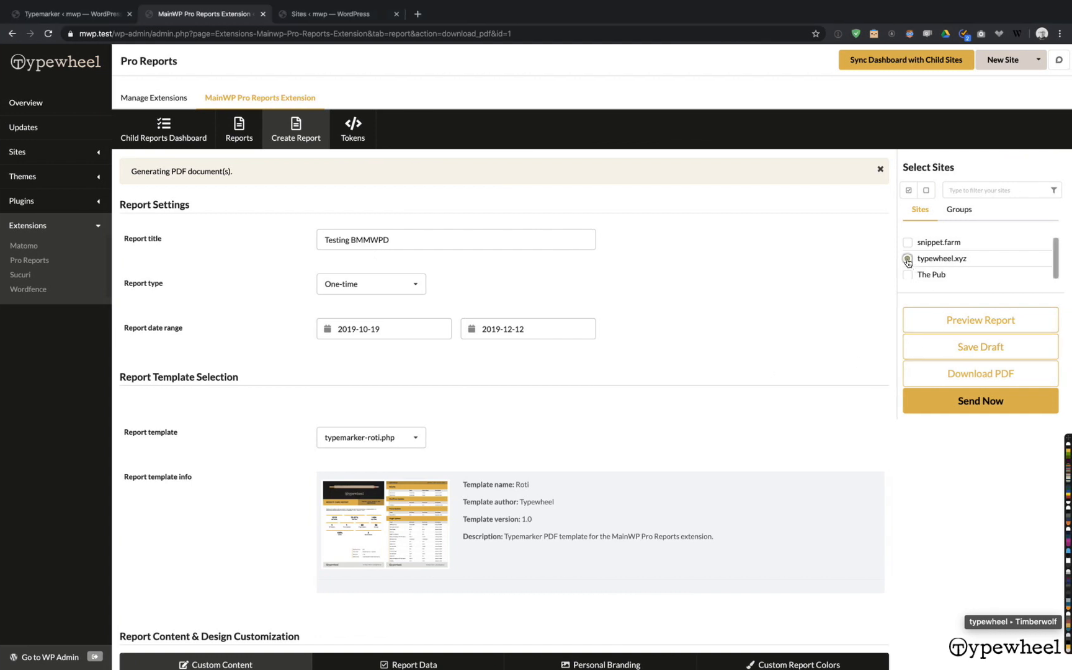
click(908, 275)
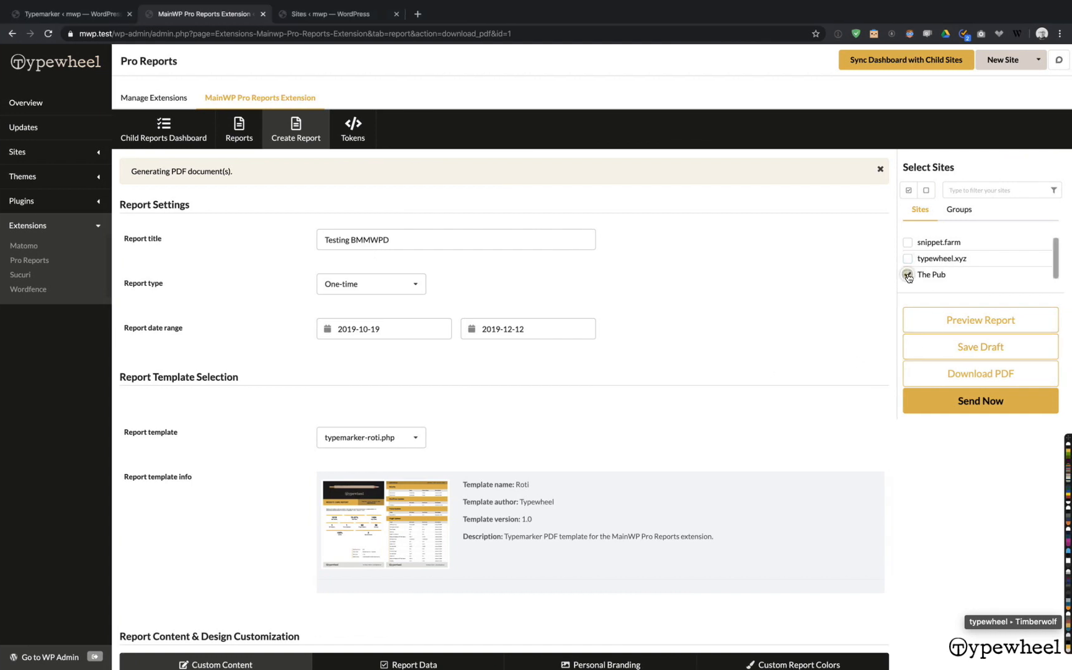
click(971, 375)
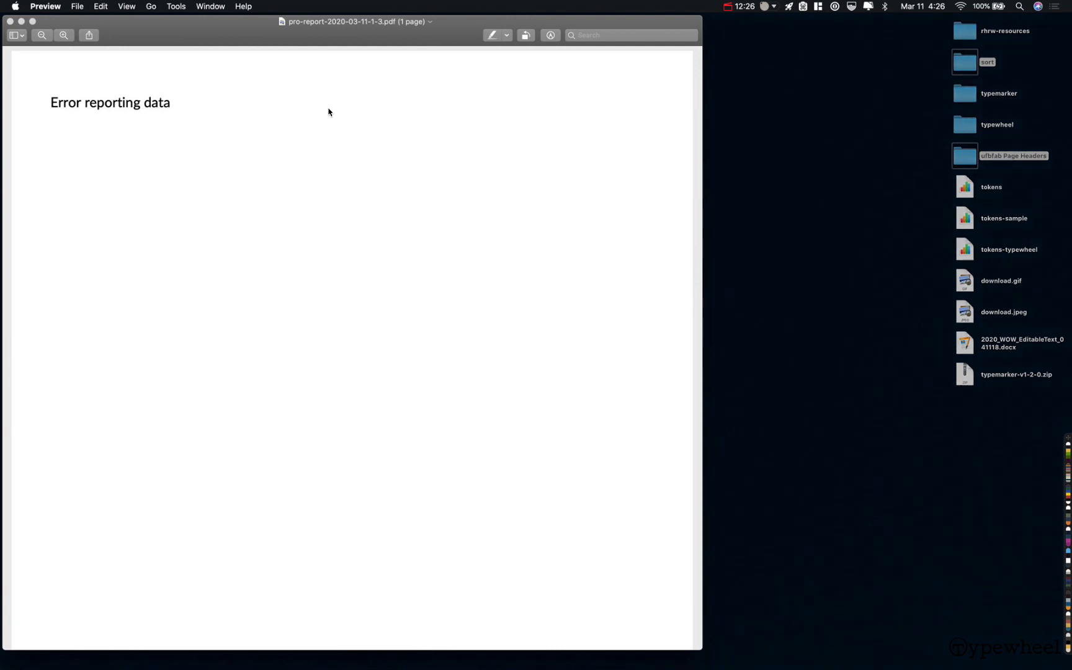
click(738, 6)
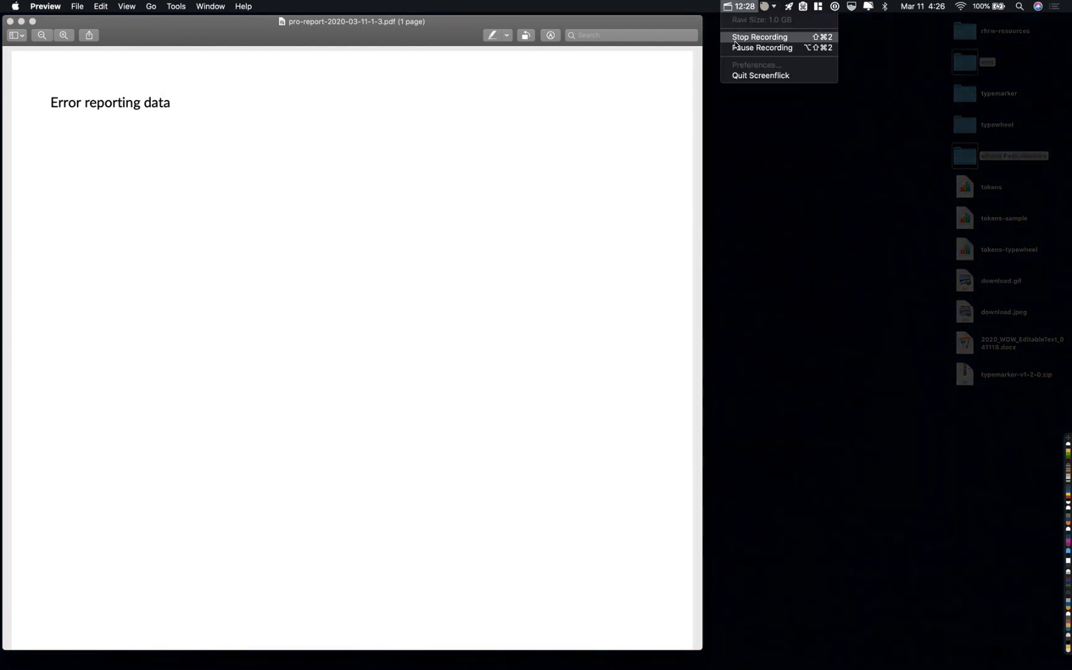
click(726, 51)
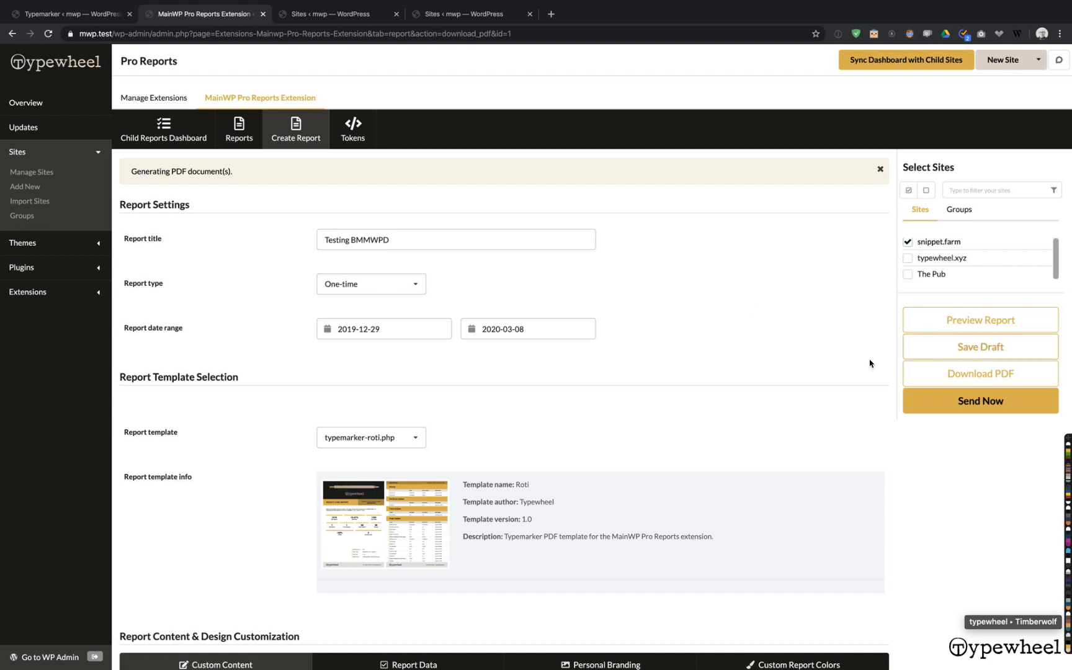
Look through all pages of the snippet.farm care report PDF in Preview, from the header image and summary to the plugin updates
scroll(872, 365, down, 1)
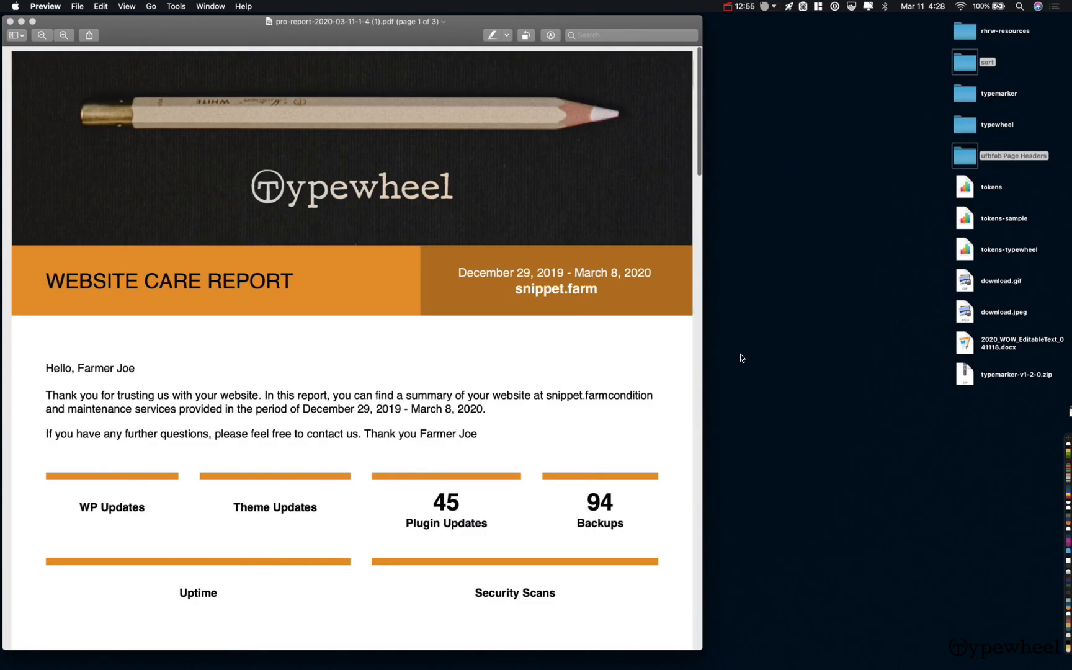
scroll(545, 137, down, 3)
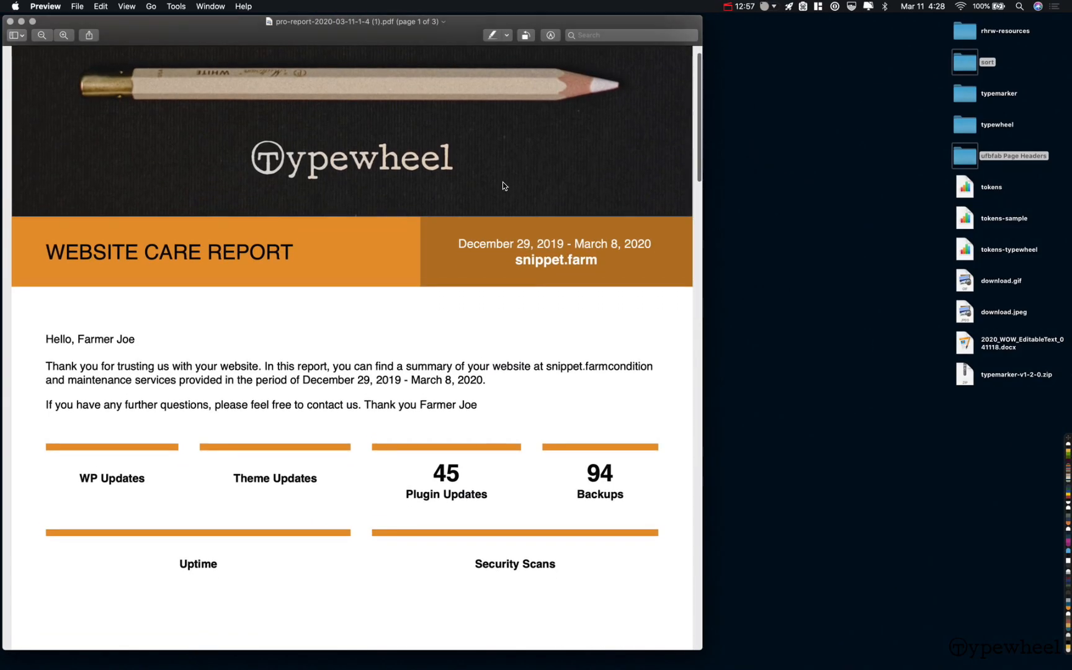
scroll(502, 185, down, 2)
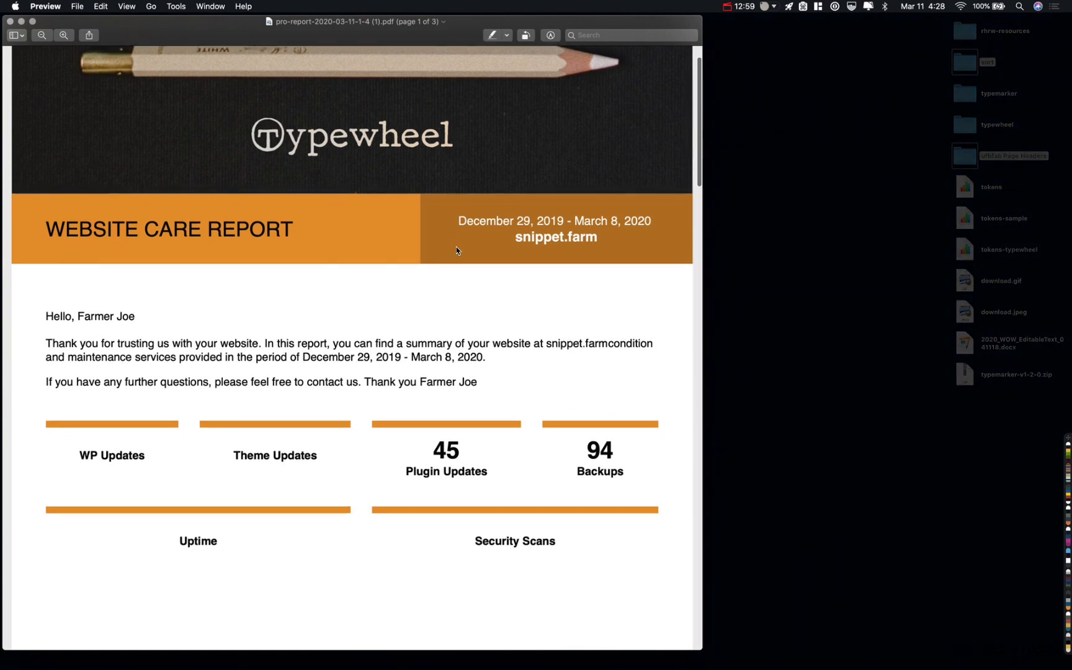
scroll(456, 250, down, 4)
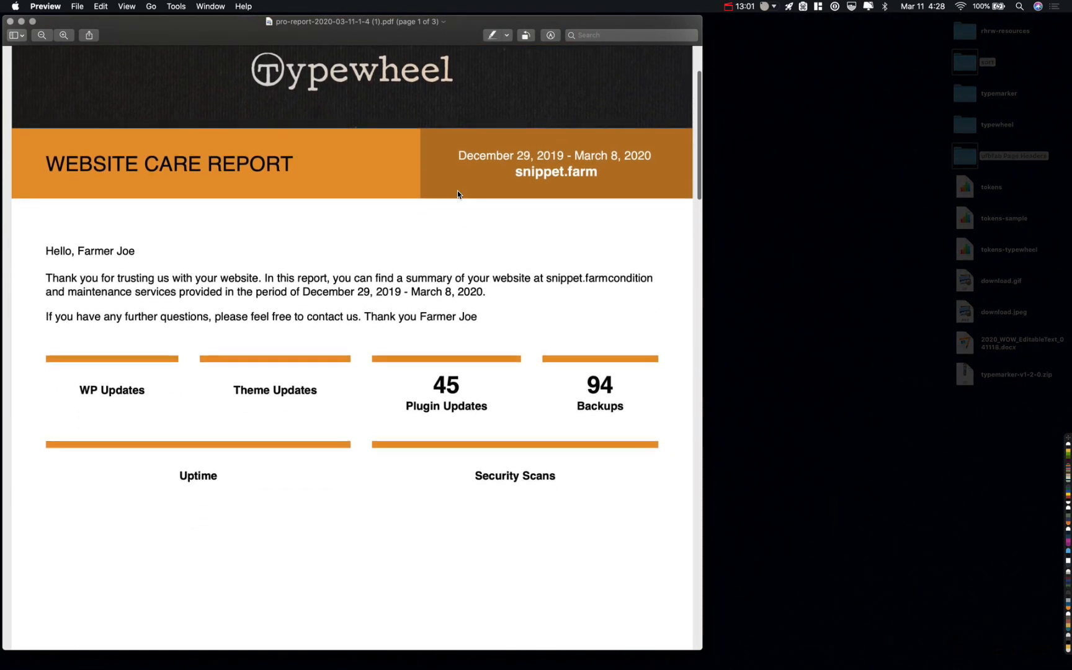
scroll(457, 191, down, 10)
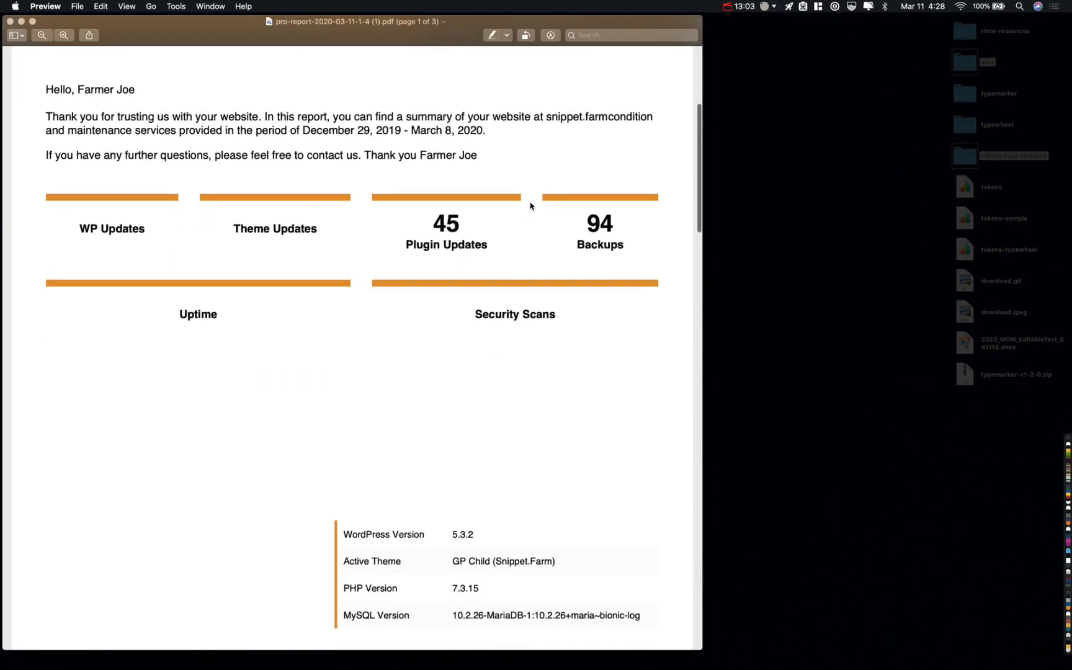
scroll(530, 206, down, 3)
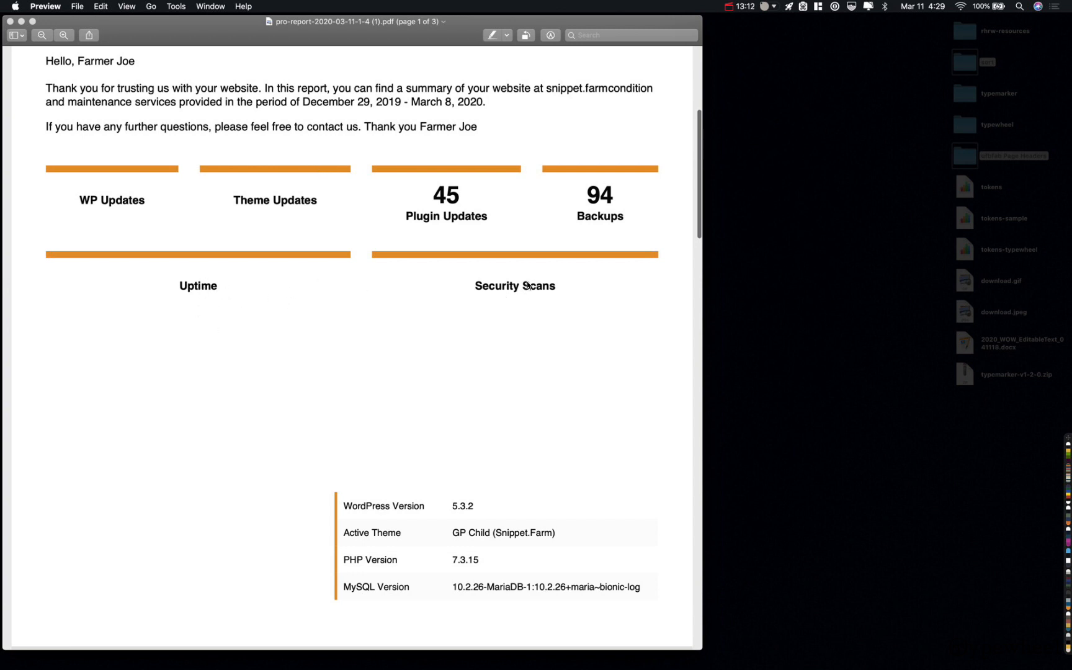
scroll(572, 279, down, 5)
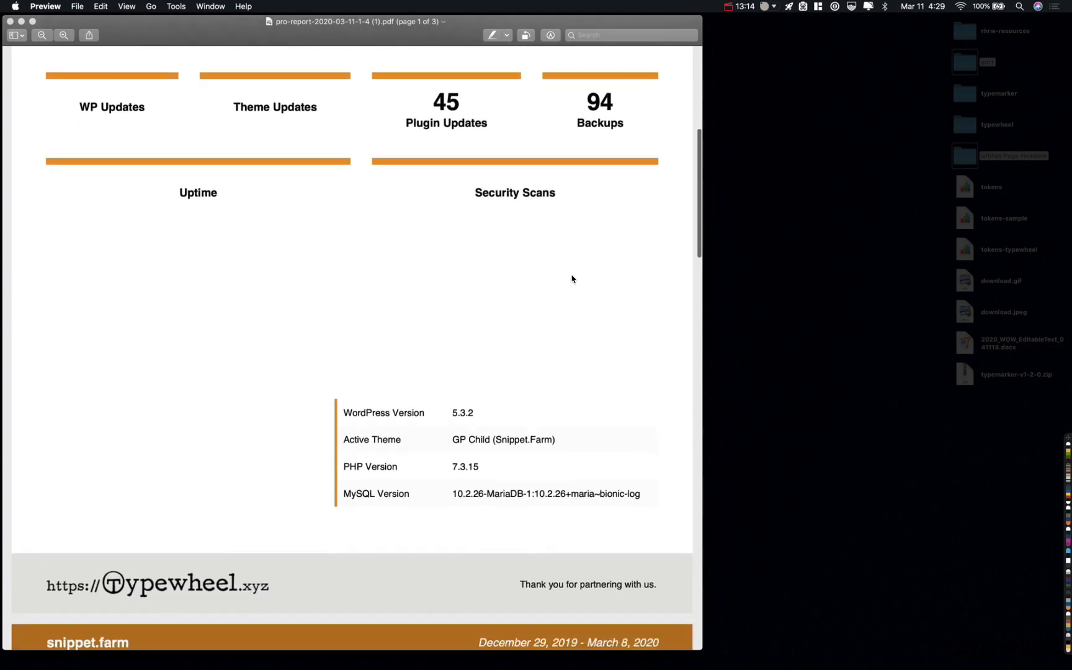
scroll(542, 172, down, 10)
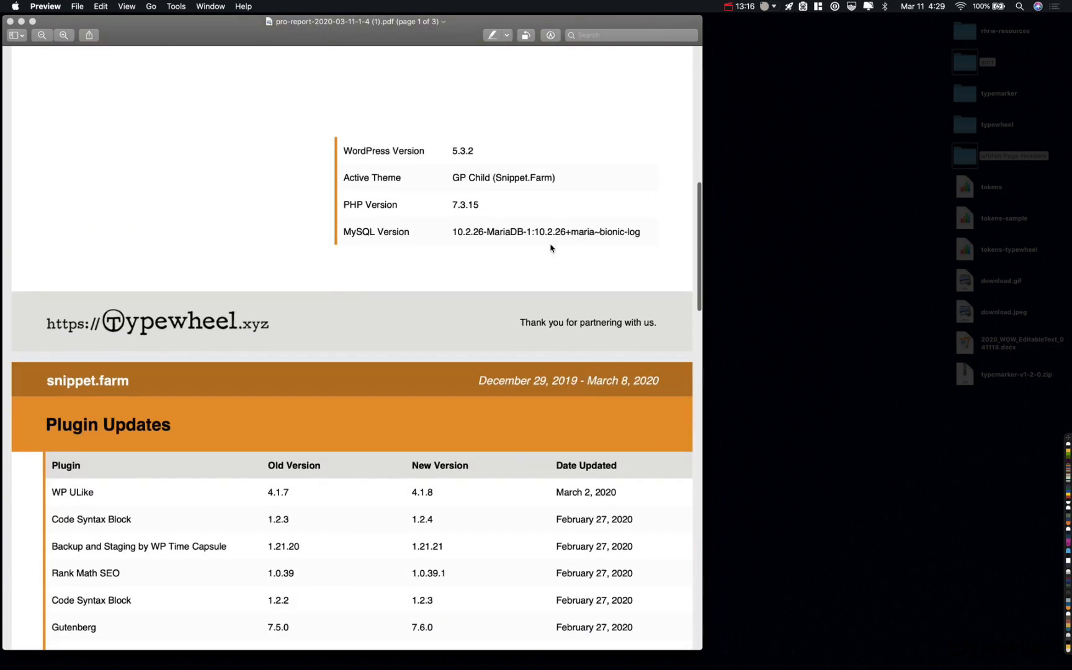
scroll(474, 319, down, 20)
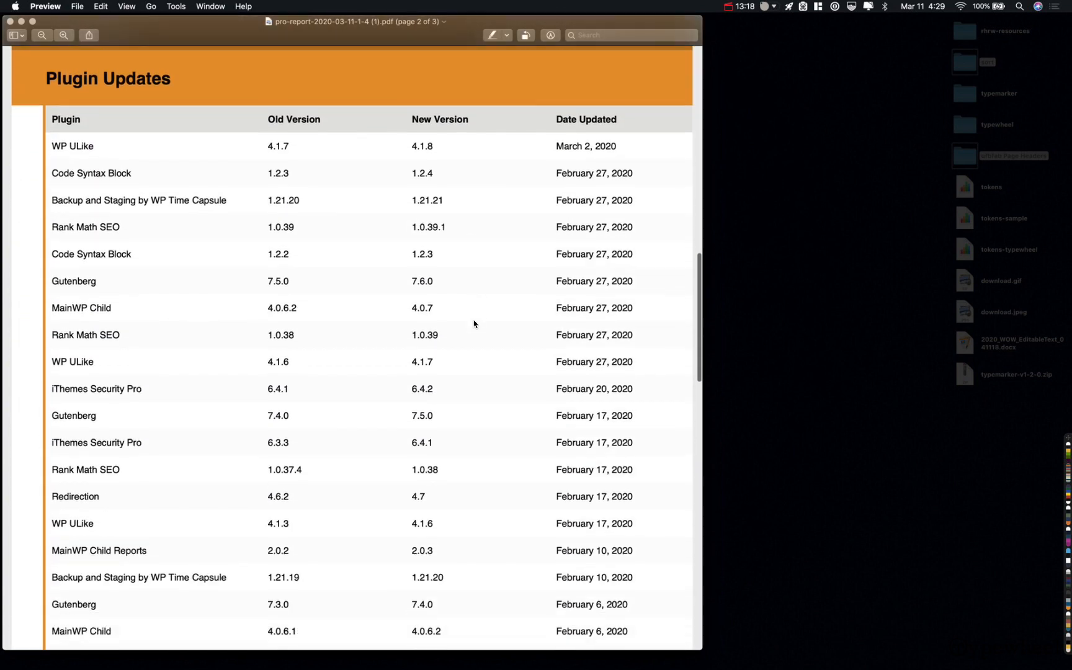
scroll(473, 319, down, 5)
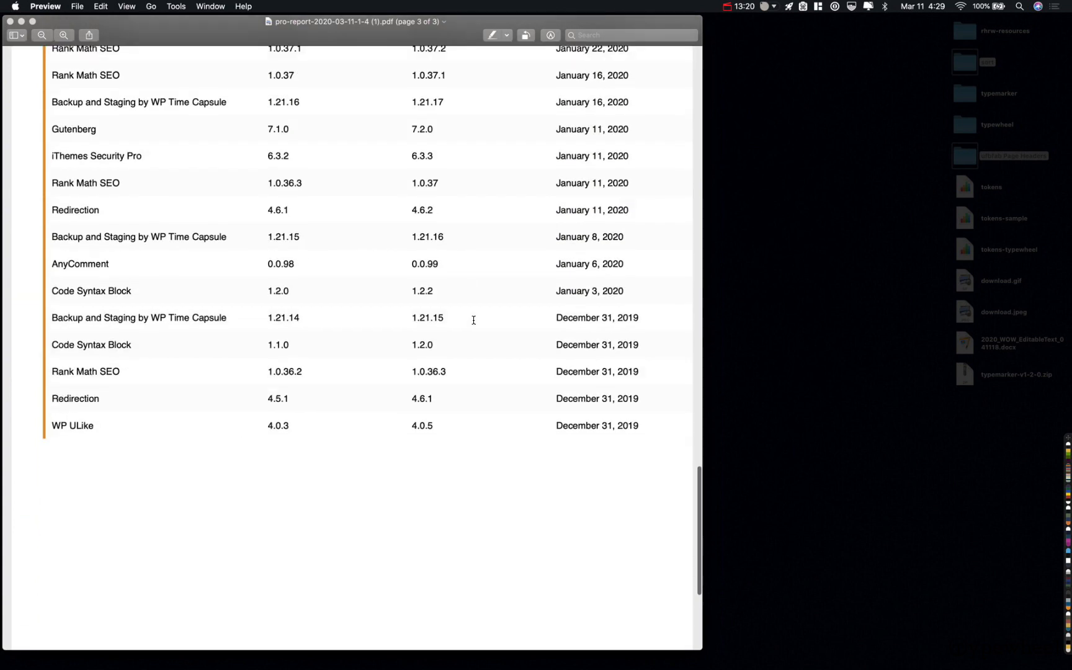
scroll(474, 319, up, 20)
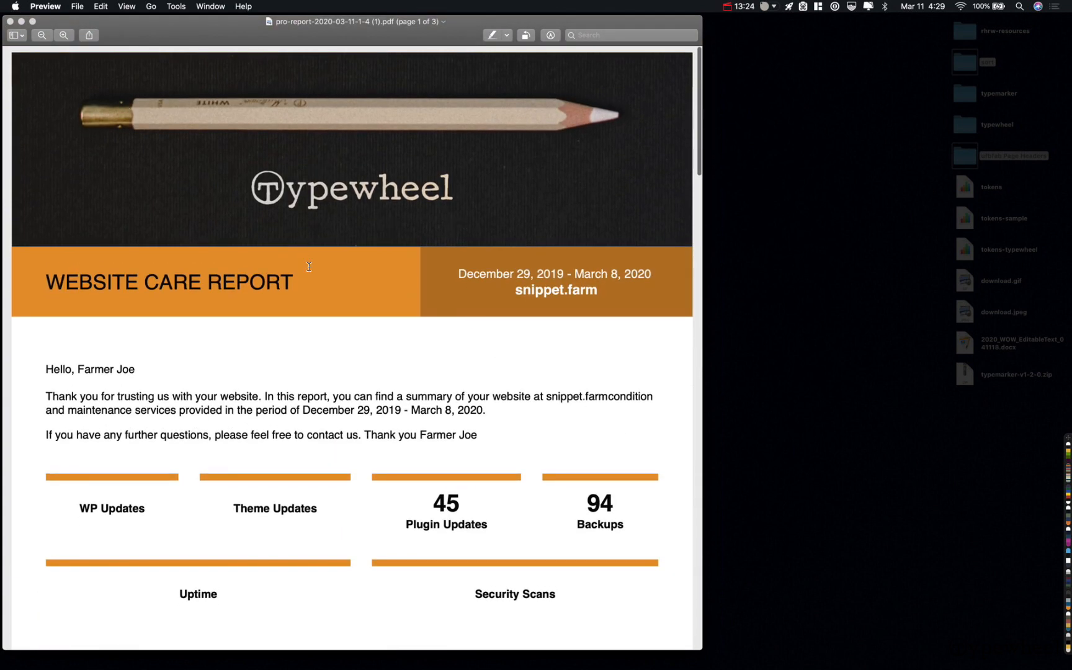
Return to the report in Chrome, remove the header image from its personal branding and save the draft
key(ctrl+Right)
key(ctrl+Left)
click(428, 214)
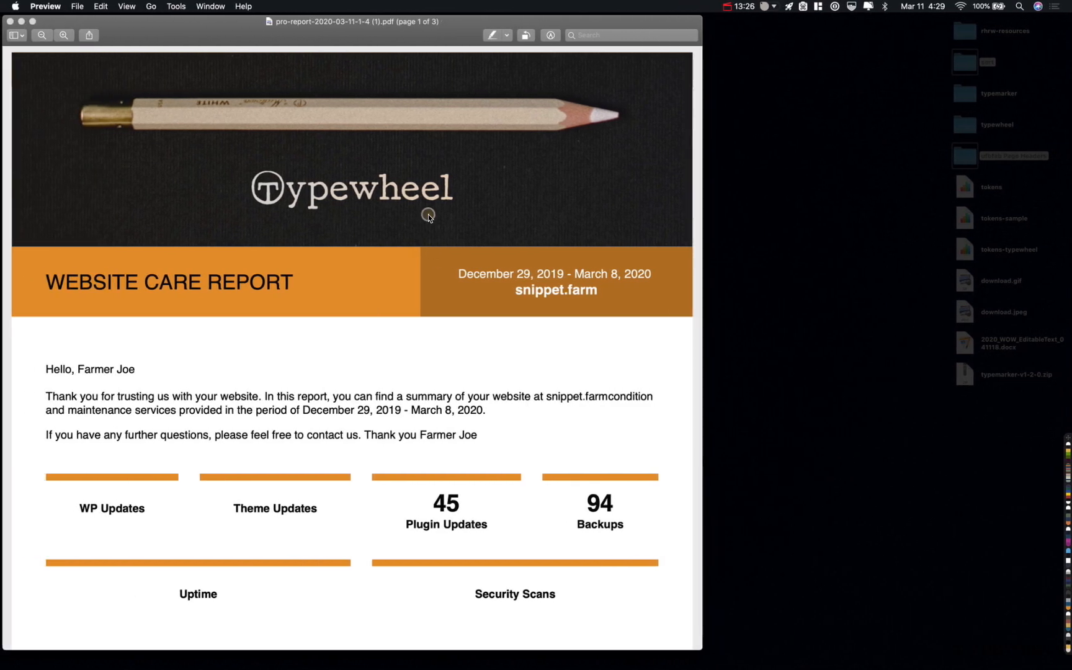
key(ctrl+Right)
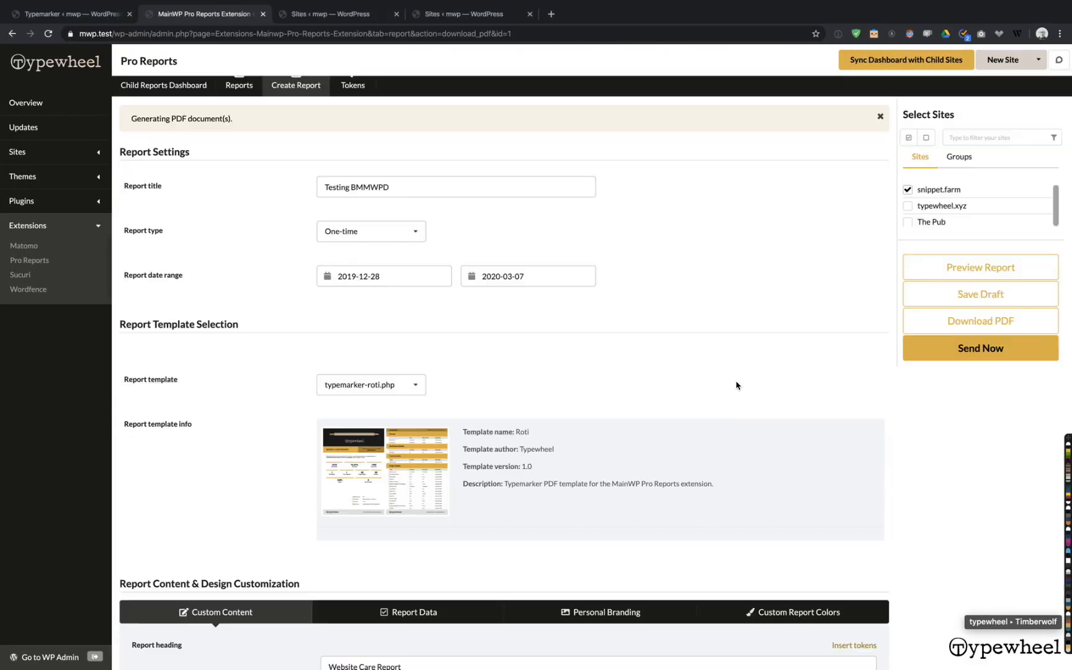
scroll(737, 385, down, 6)
click(617, 238)
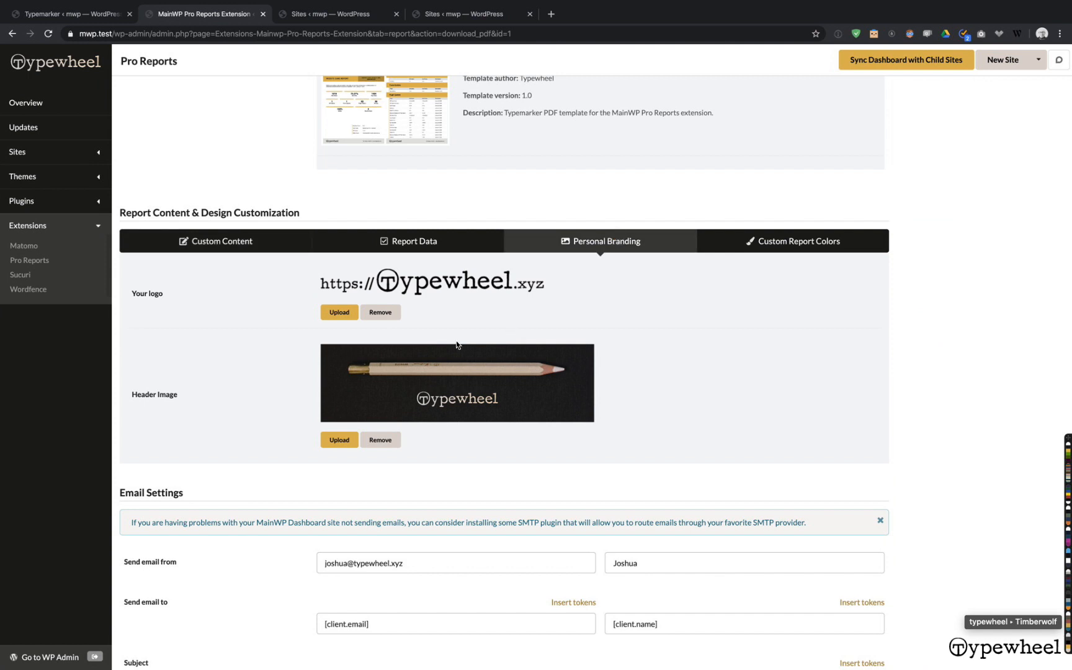
click(384, 440)
scroll(876, 339, up, 5)
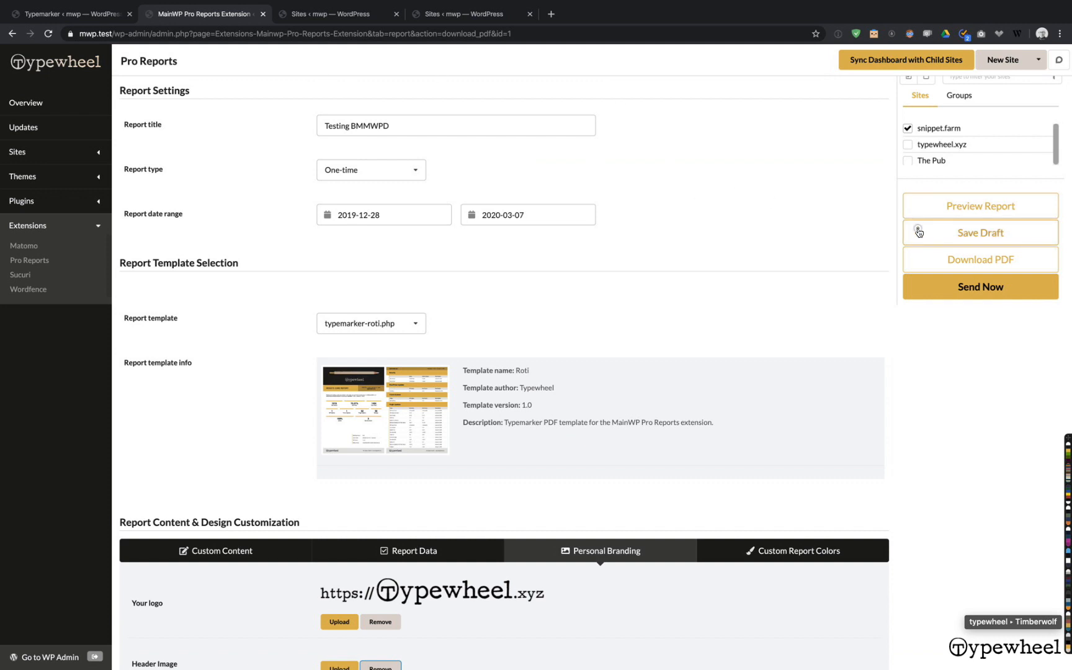
In the Typemarker Pro Reports settings, set Use Colors to Report and update the options
key(super+alt+Left)
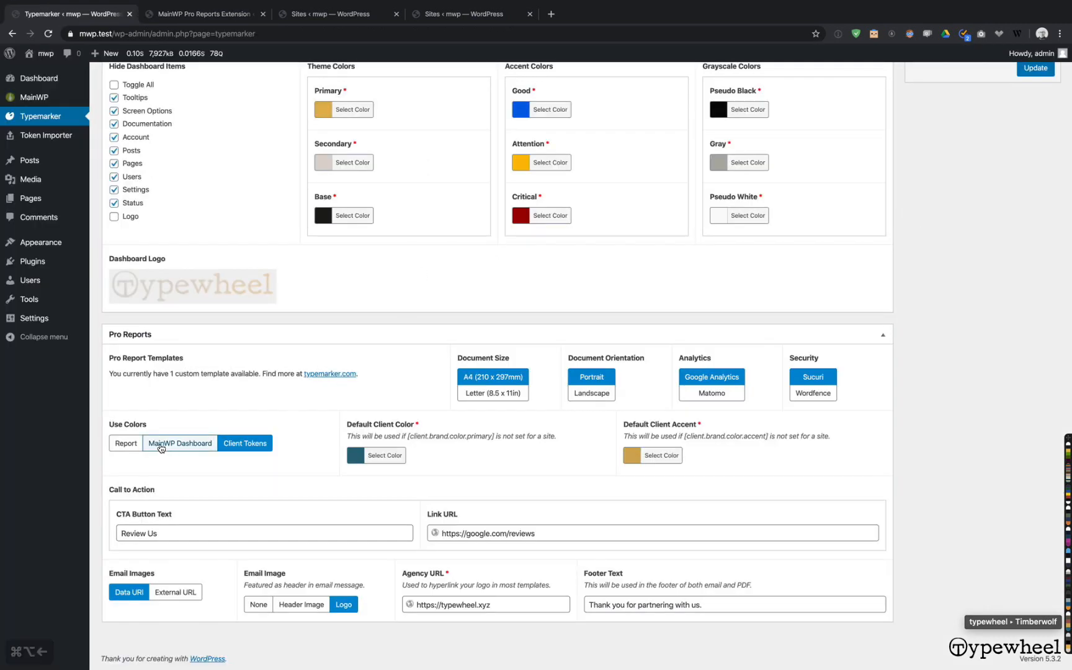
click(138, 445)
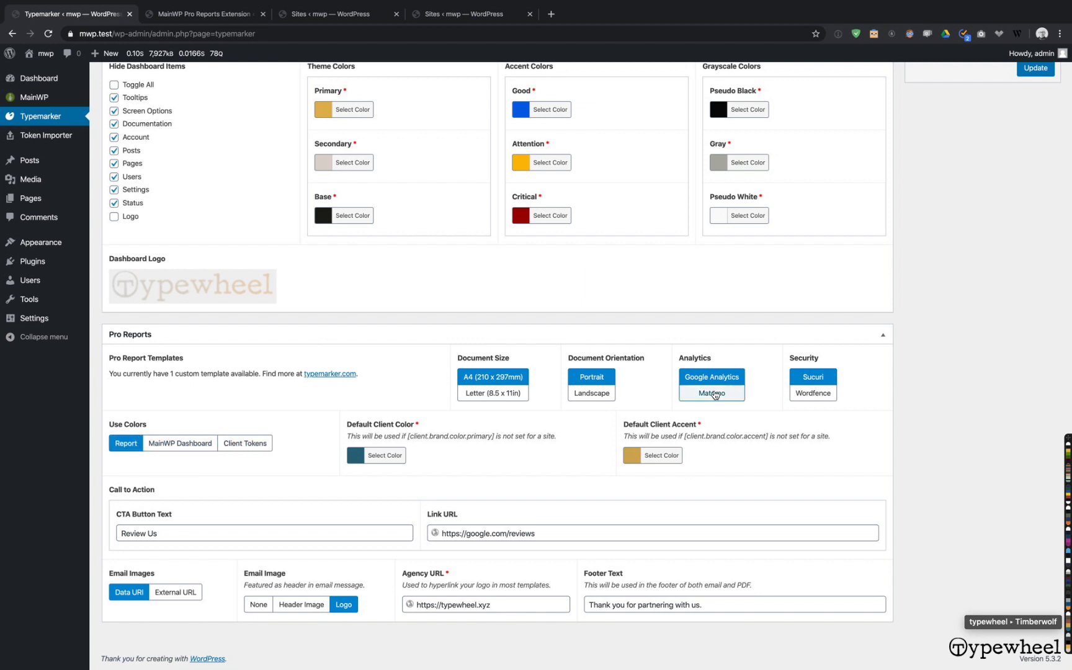
click(1027, 168)
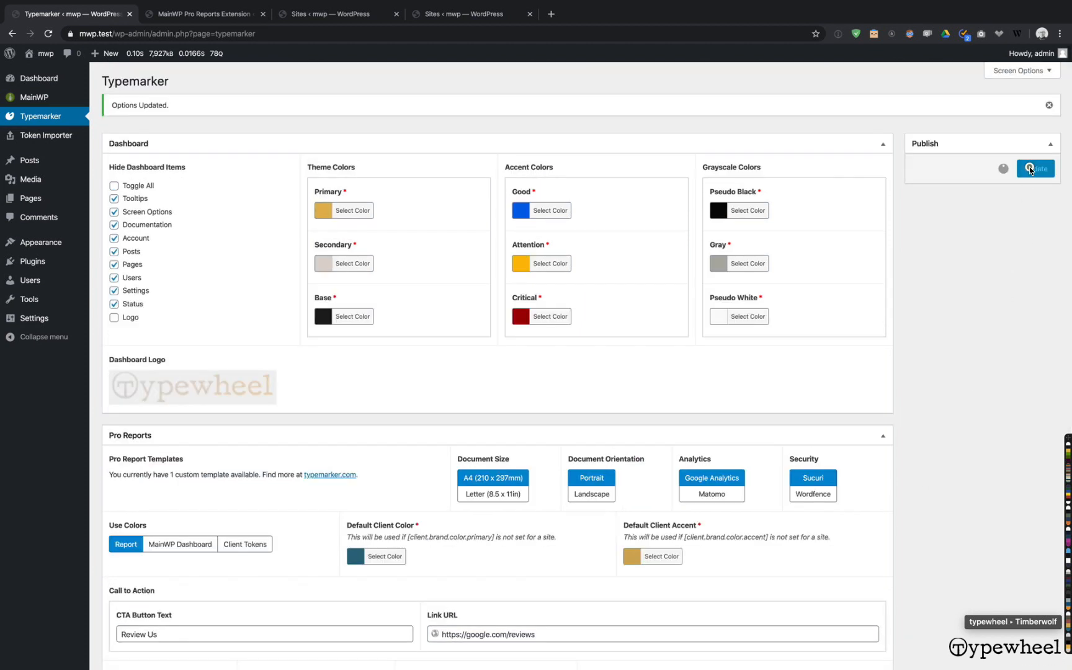
Return to the saved snippet.farm report, check its custom report colors and download it as a PDF
key(super+alt+Left)
key(super+alt+Left)
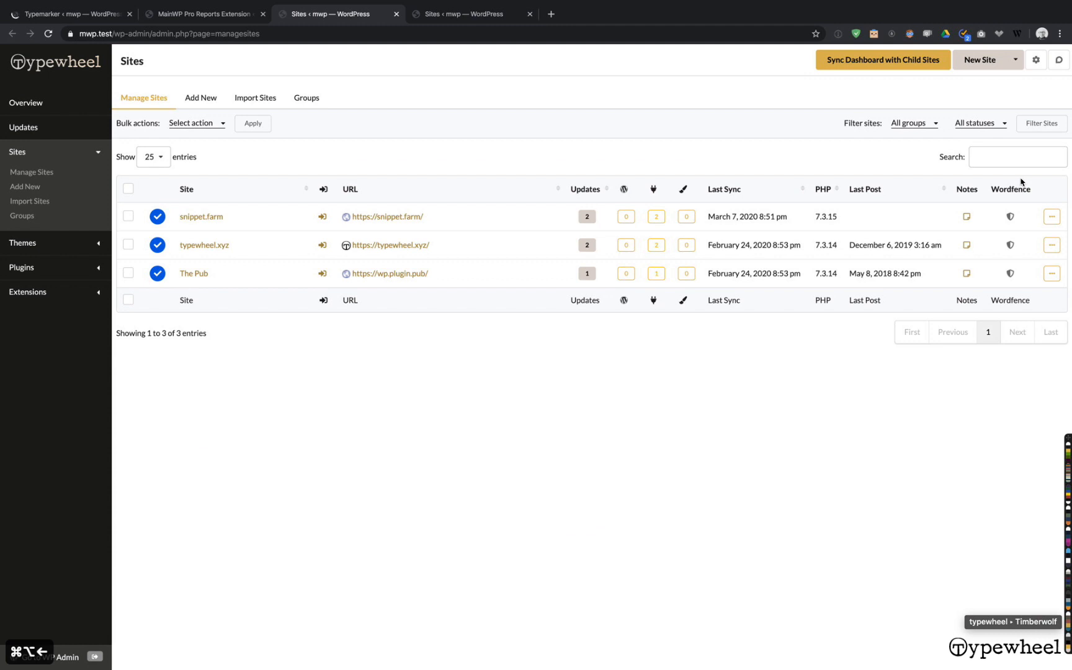
key(super+alt+Left)
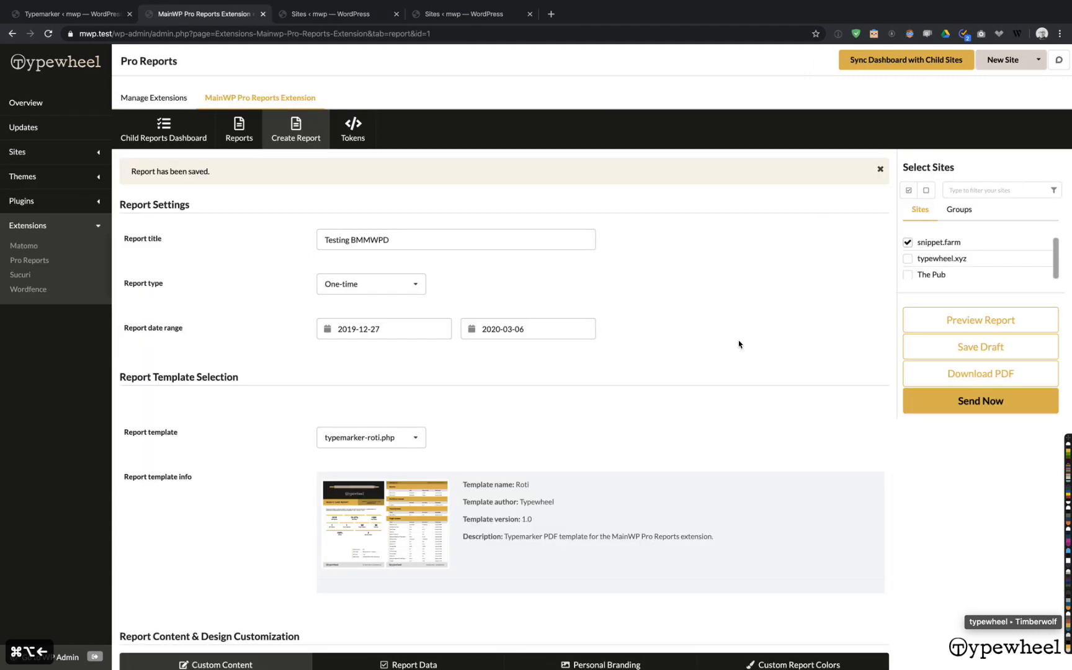
scroll(739, 344, down, 4)
click(794, 417)
scroll(371, 458, down, 1)
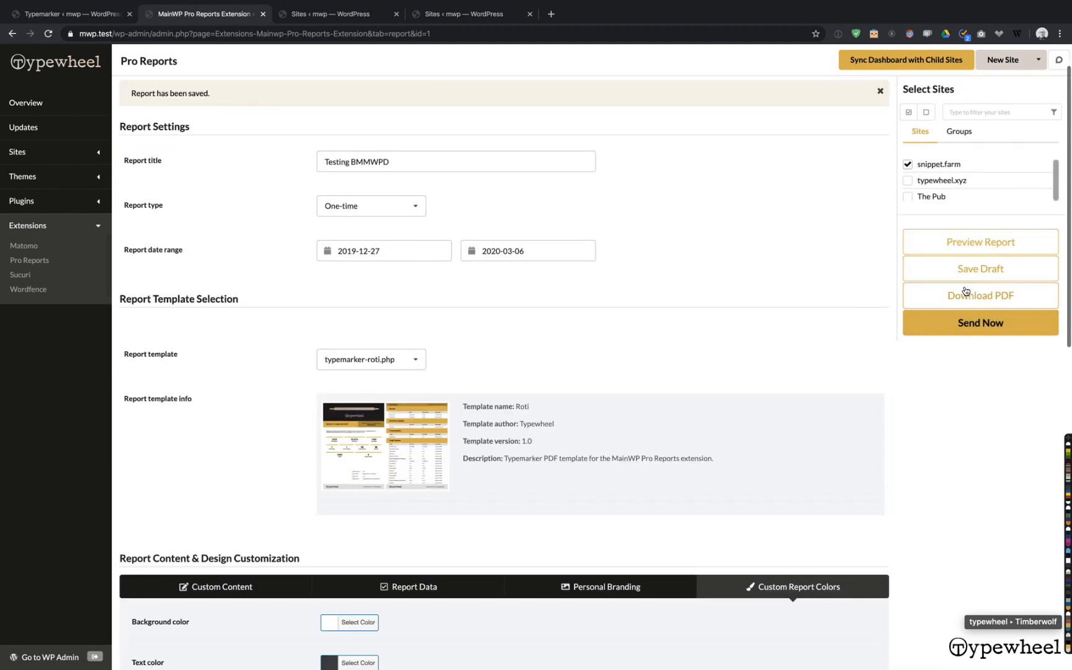
click(965, 291)
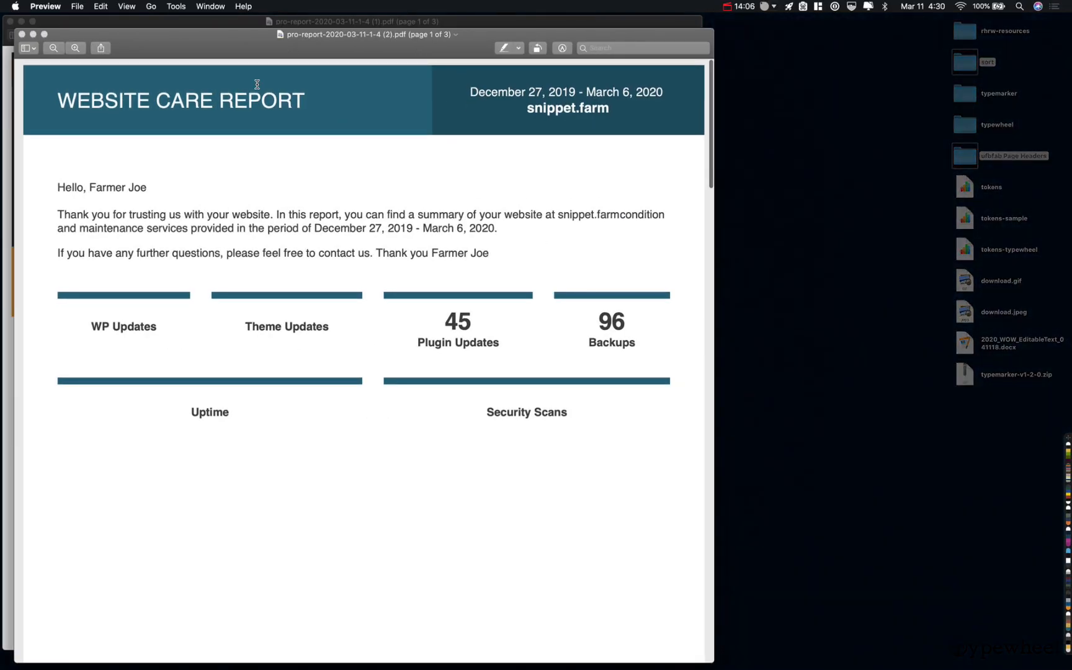
Move the new report's Preview window beside the earlier one and look through its pages
drag(278, 35, 481, 37)
scroll(530, 173, down, 1)
scroll(529, 176, down, 10)
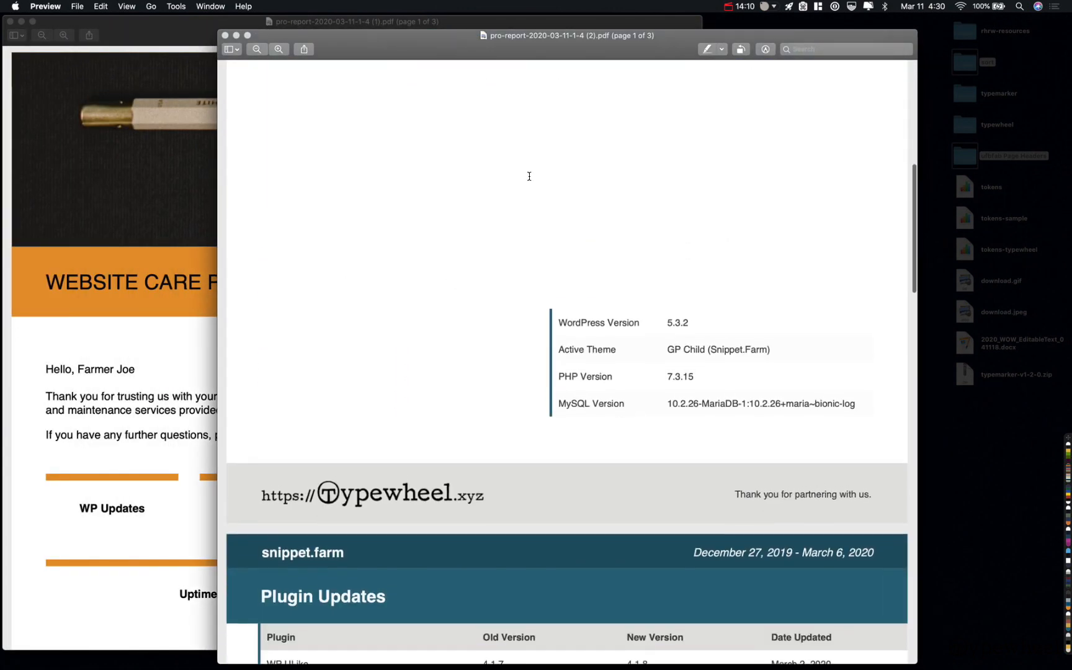
scroll(529, 177, down, 20)
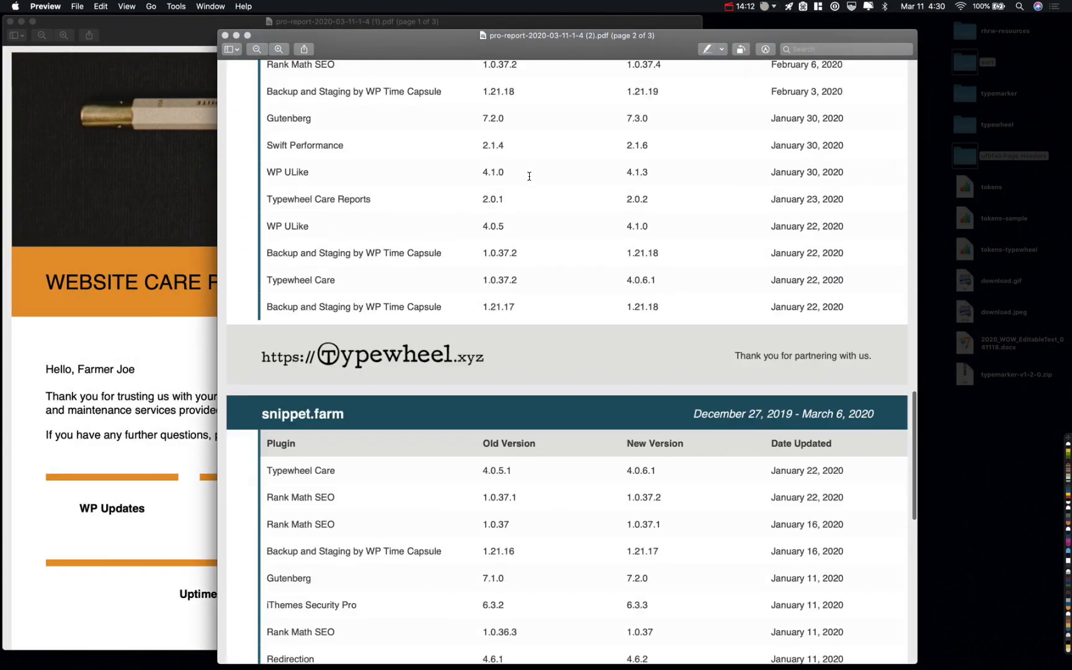
scroll(529, 176, down, 10)
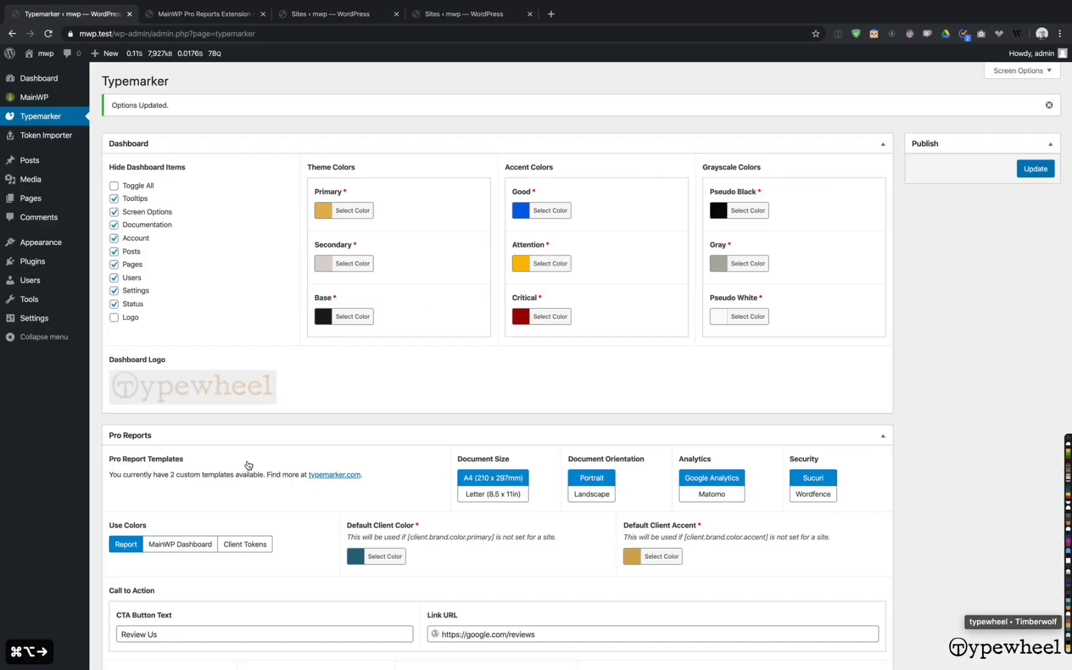
In Chrome's Typemarker settings, set Use Colors to MainWP Dashboard and update the options
click(186, 544)
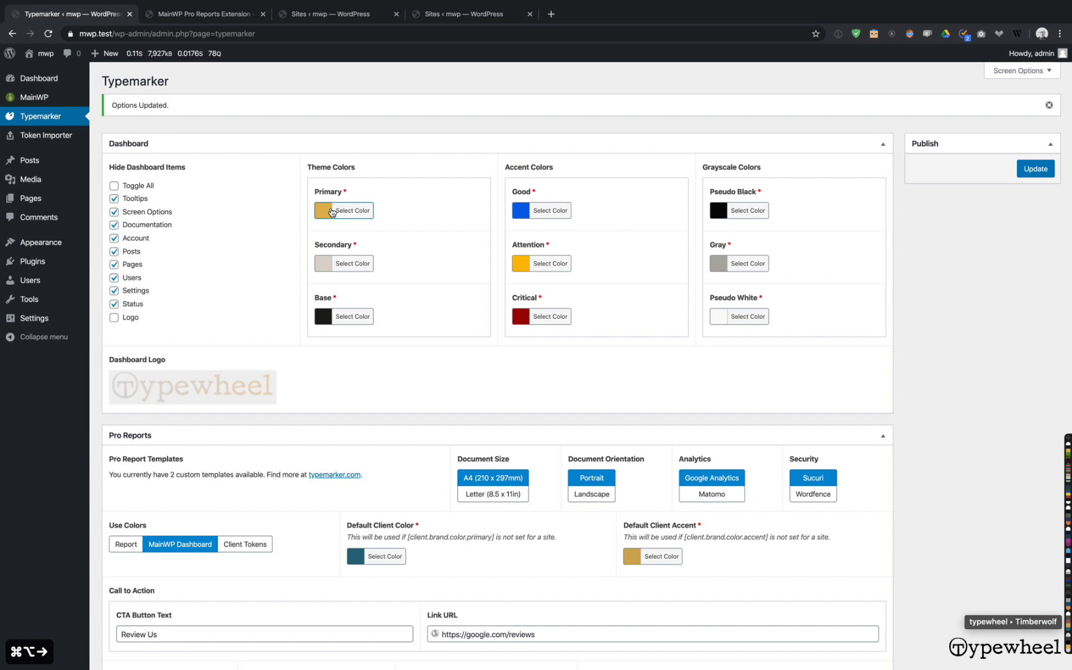
click(1033, 170)
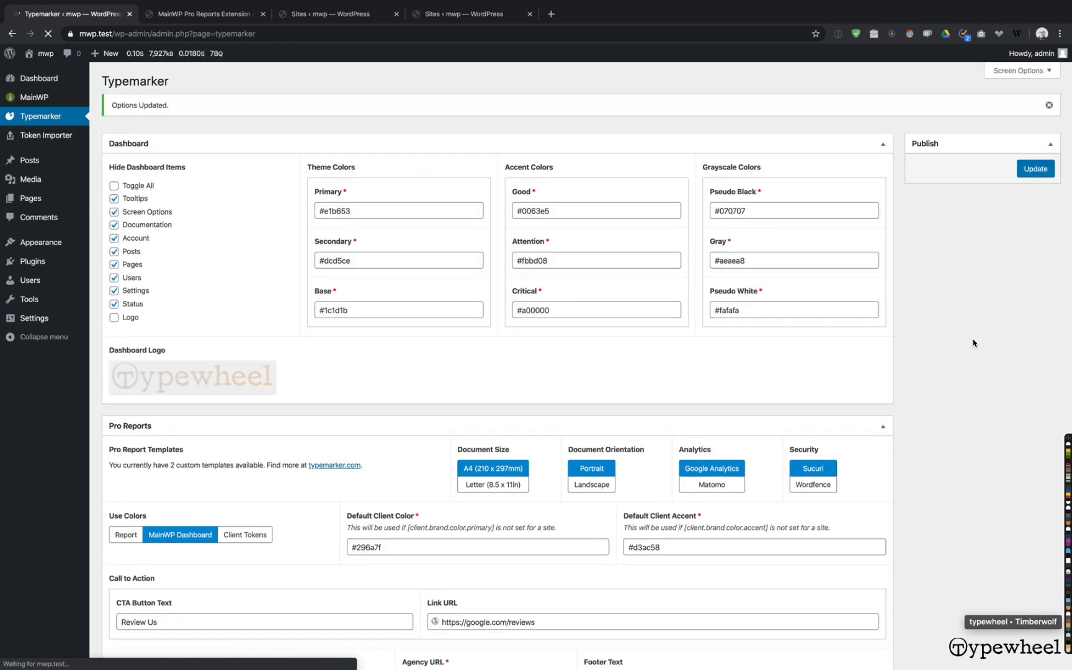
Close both Sites pages and download the snippet.farm report as a PDF again from Pro Reports
key(super+alt+Left)
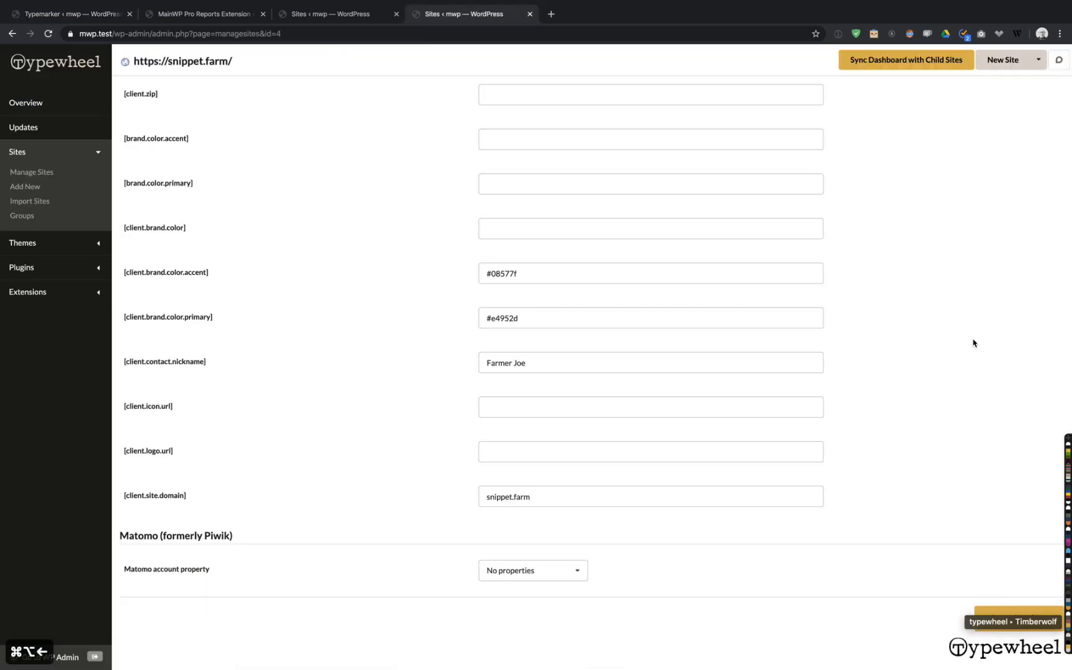
key(super+w)
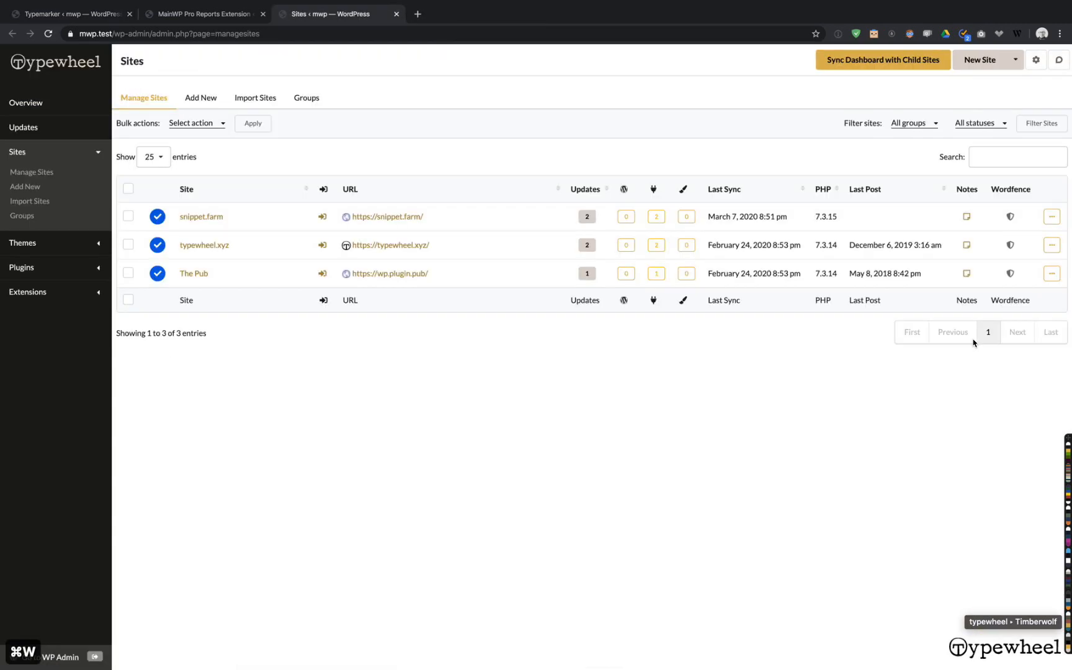
key(super+w)
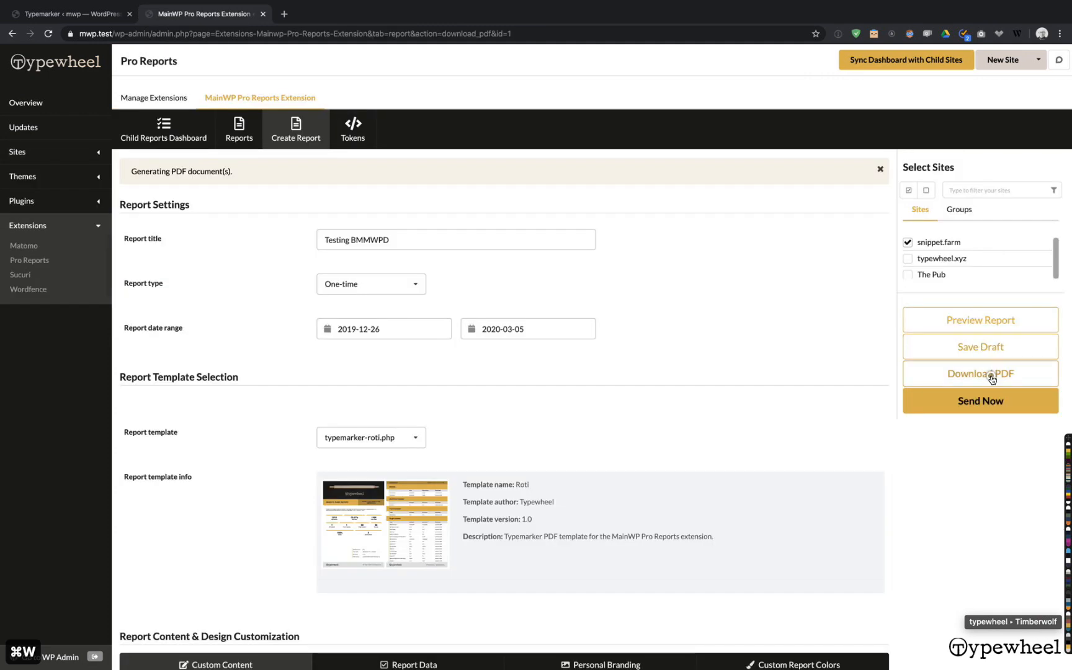
click(988, 374)
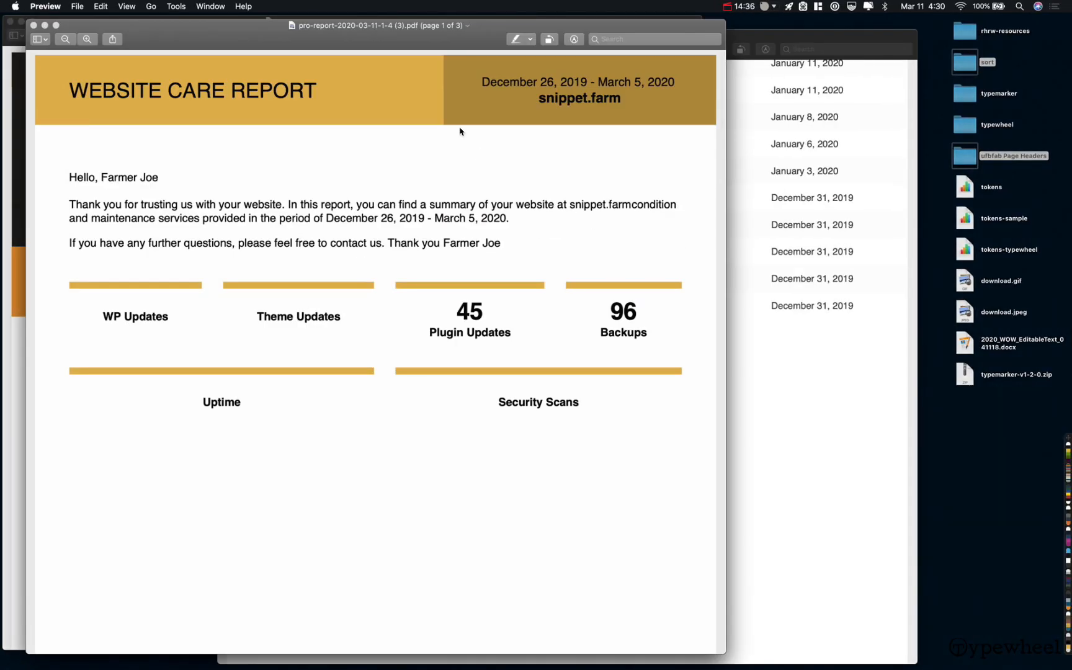
Look through the newly downloaded report in Preview, close it and go back through the previous snippet.farm PDF
scroll(462, 136, down, 15)
scroll(462, 140, down, 20)
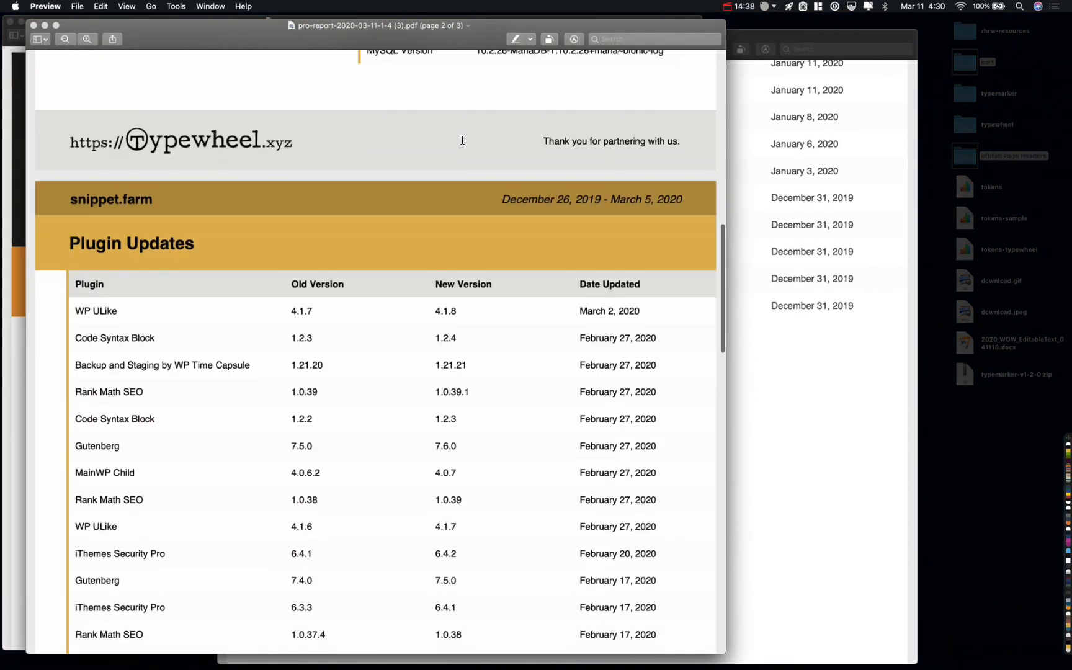
scroll(462, 141, up, 20)
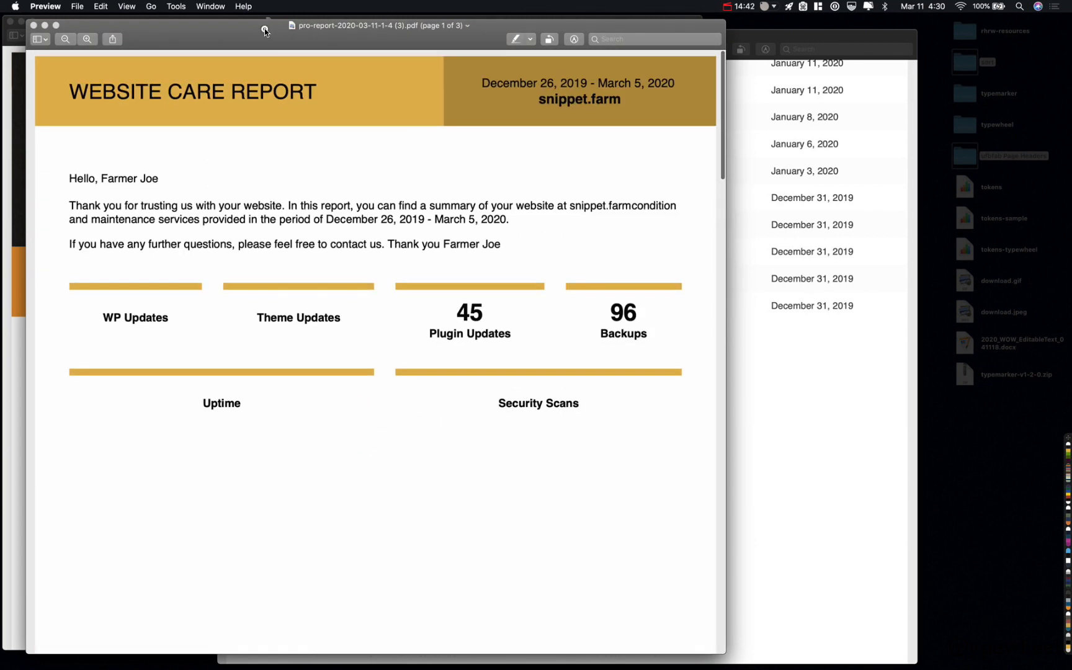
key(super+w)
scroll(443, 125, up, 10)
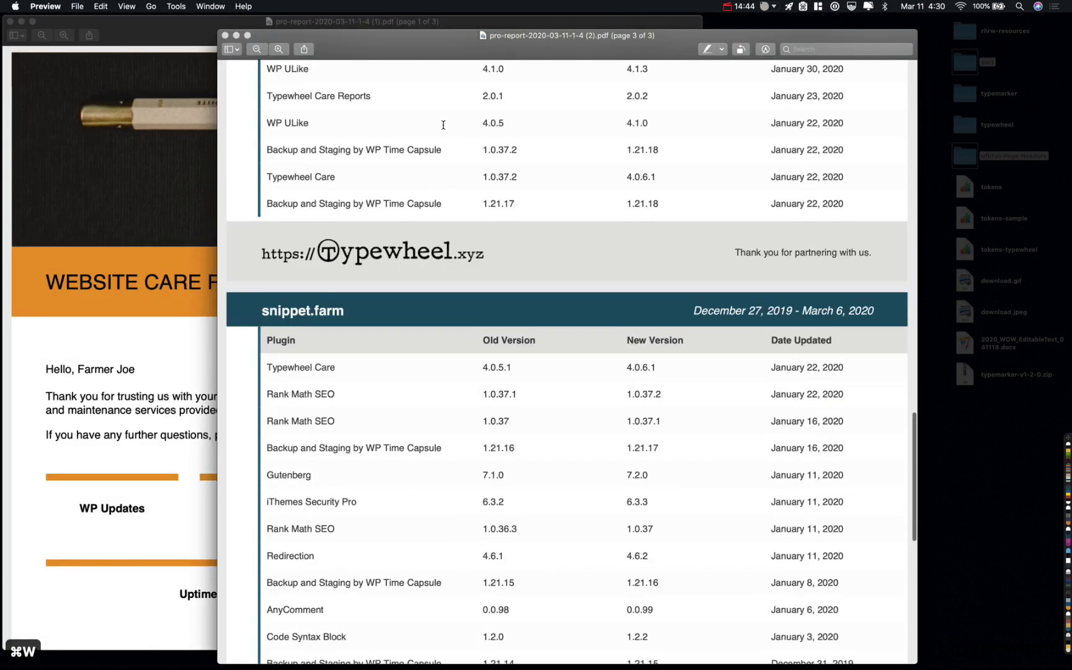
Close both remaining snippet.farm report PDFs in Preview
scroll(442, 124, up, 20)
key(super+w)
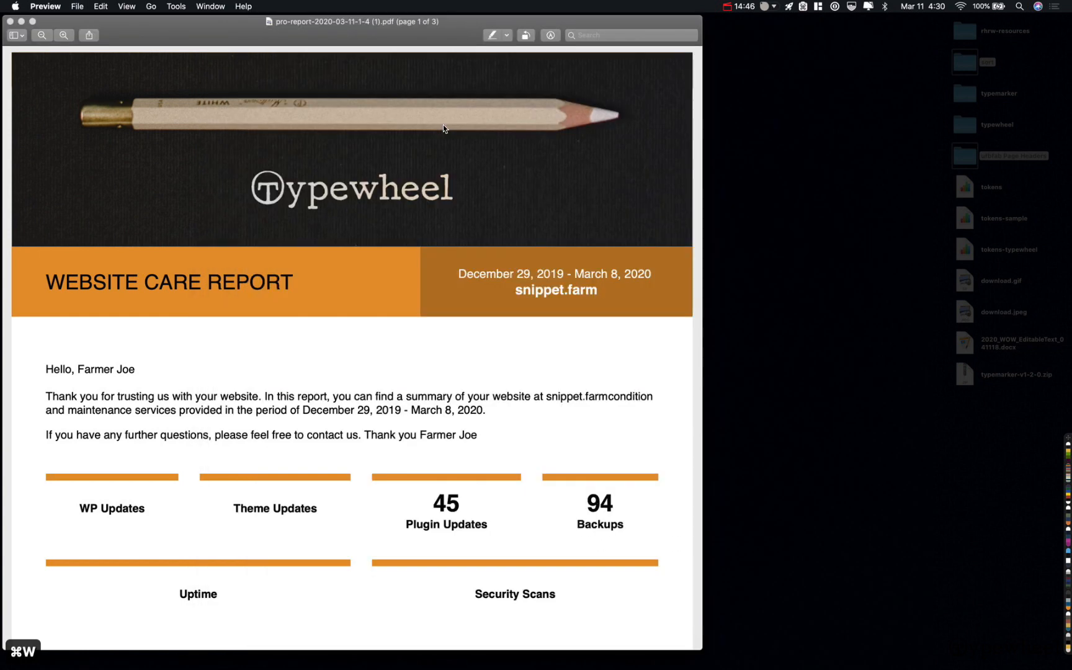
key(super+w)
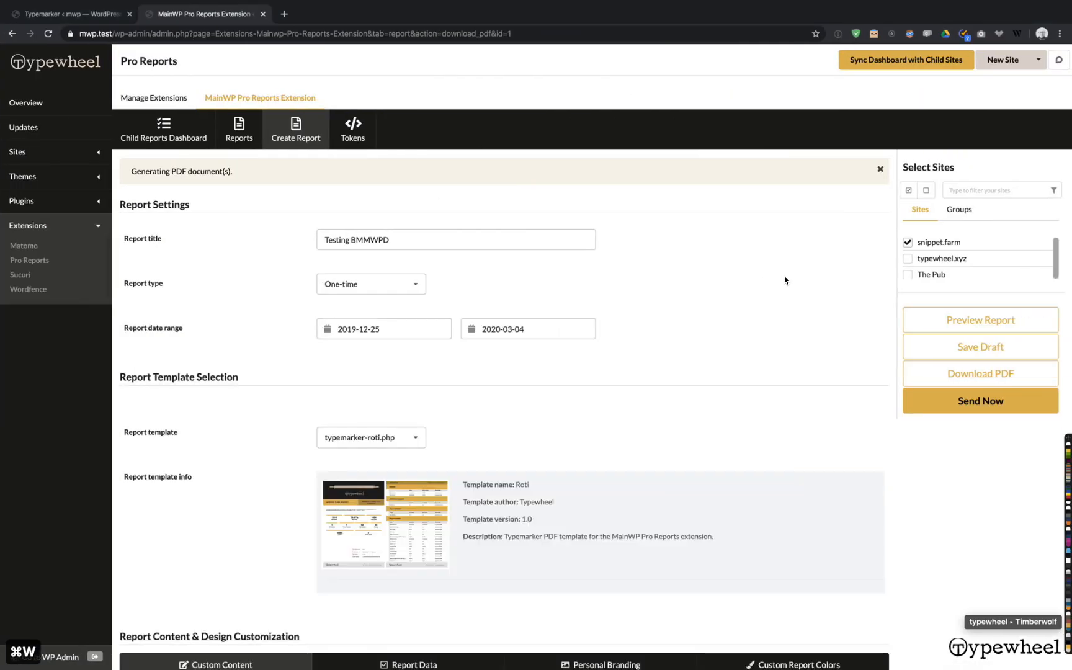
Review the Dashboard and Pro Reports options on Chrome's Typemarker settings page and return to the Pro Reports page
click(107, 16)
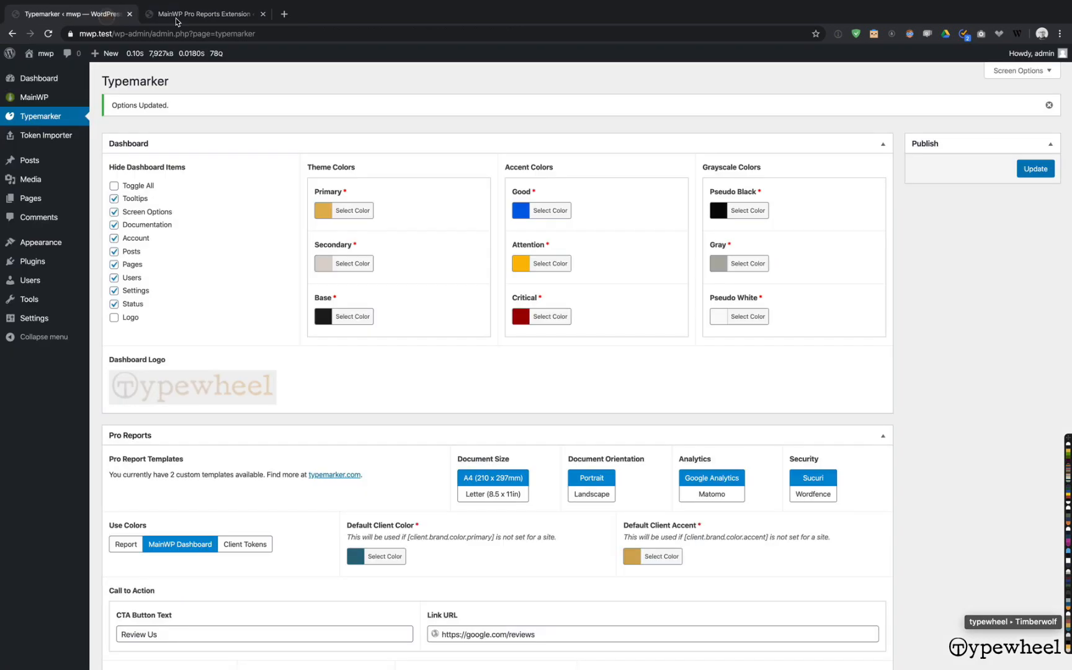
scroll(900, 286, down, 5)
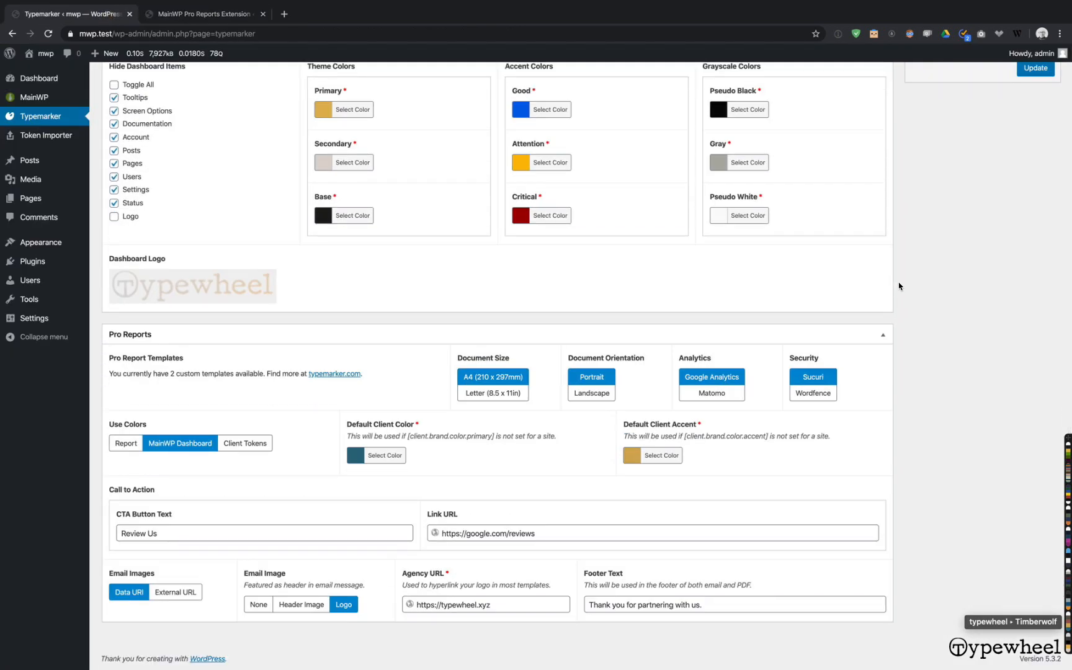
scroll(900, 286, up, 5)
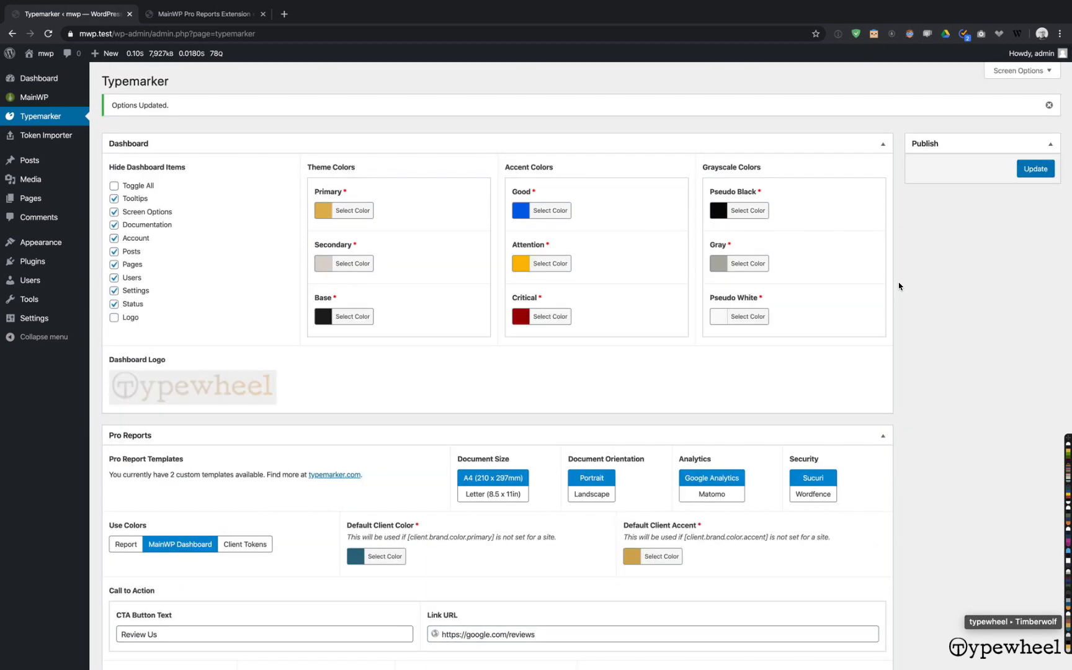
scroll(899, 286, down, 5)
scroll(900, 286, up, 5)
key(super+alt+Right)
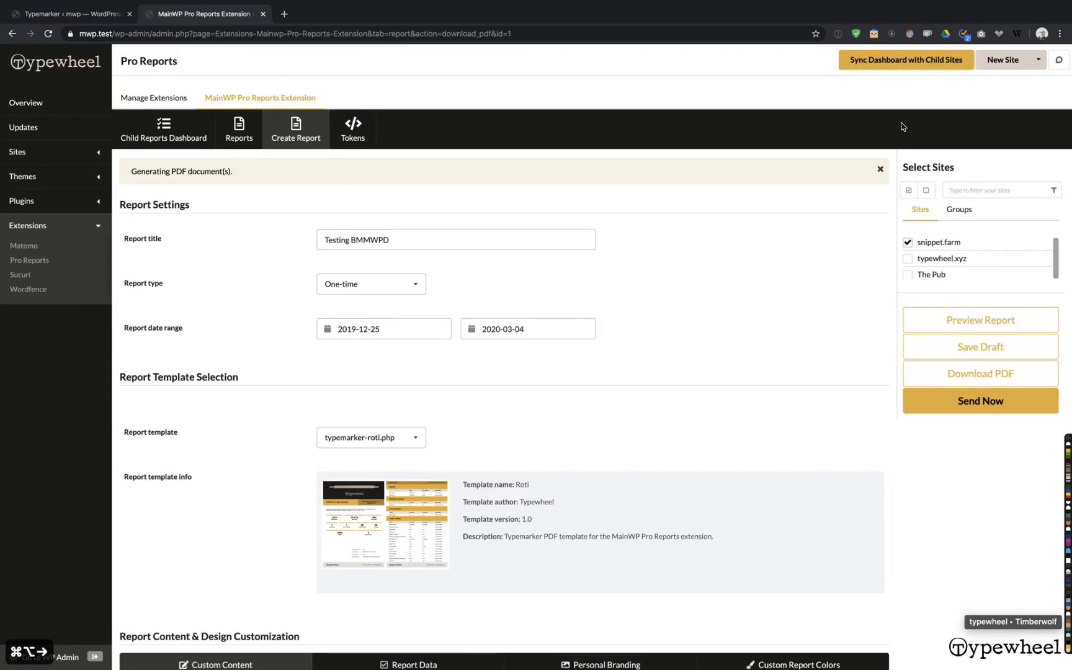